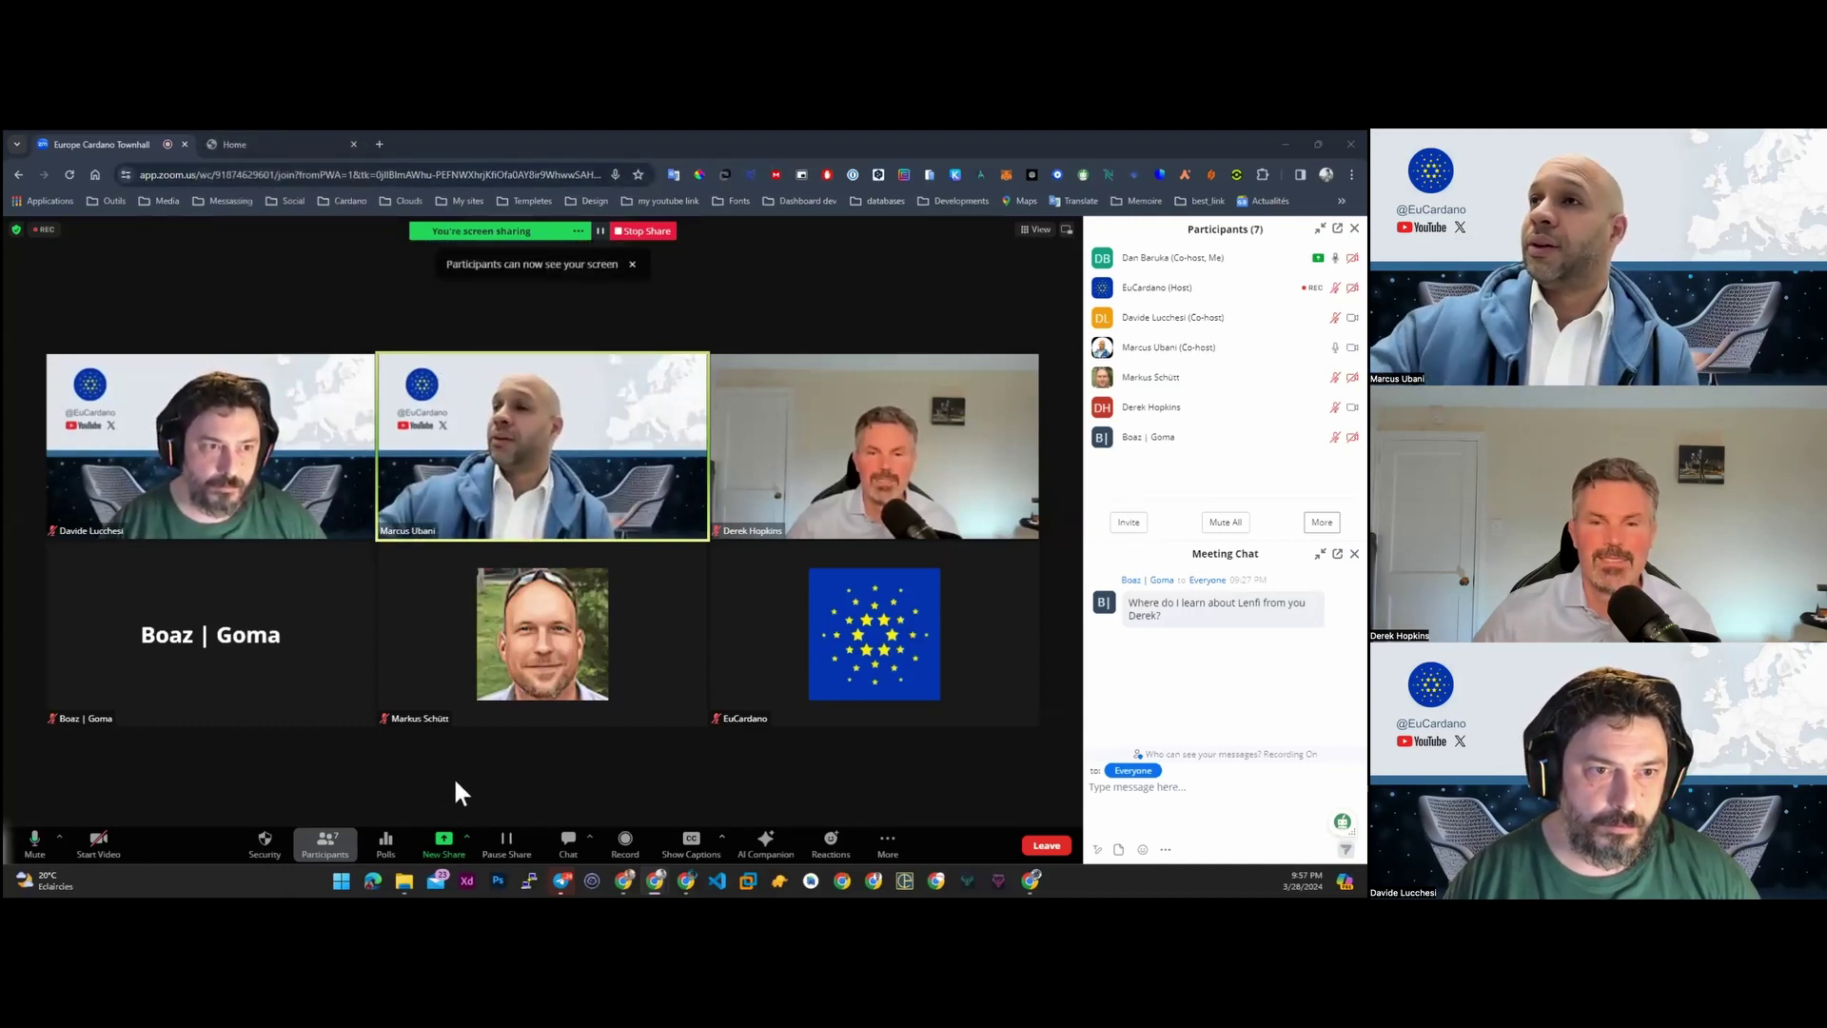
# Go to the Adaex exchange page on preprod.adaex.app and connect the Nami wallet
pyautogui.click(270, 142)
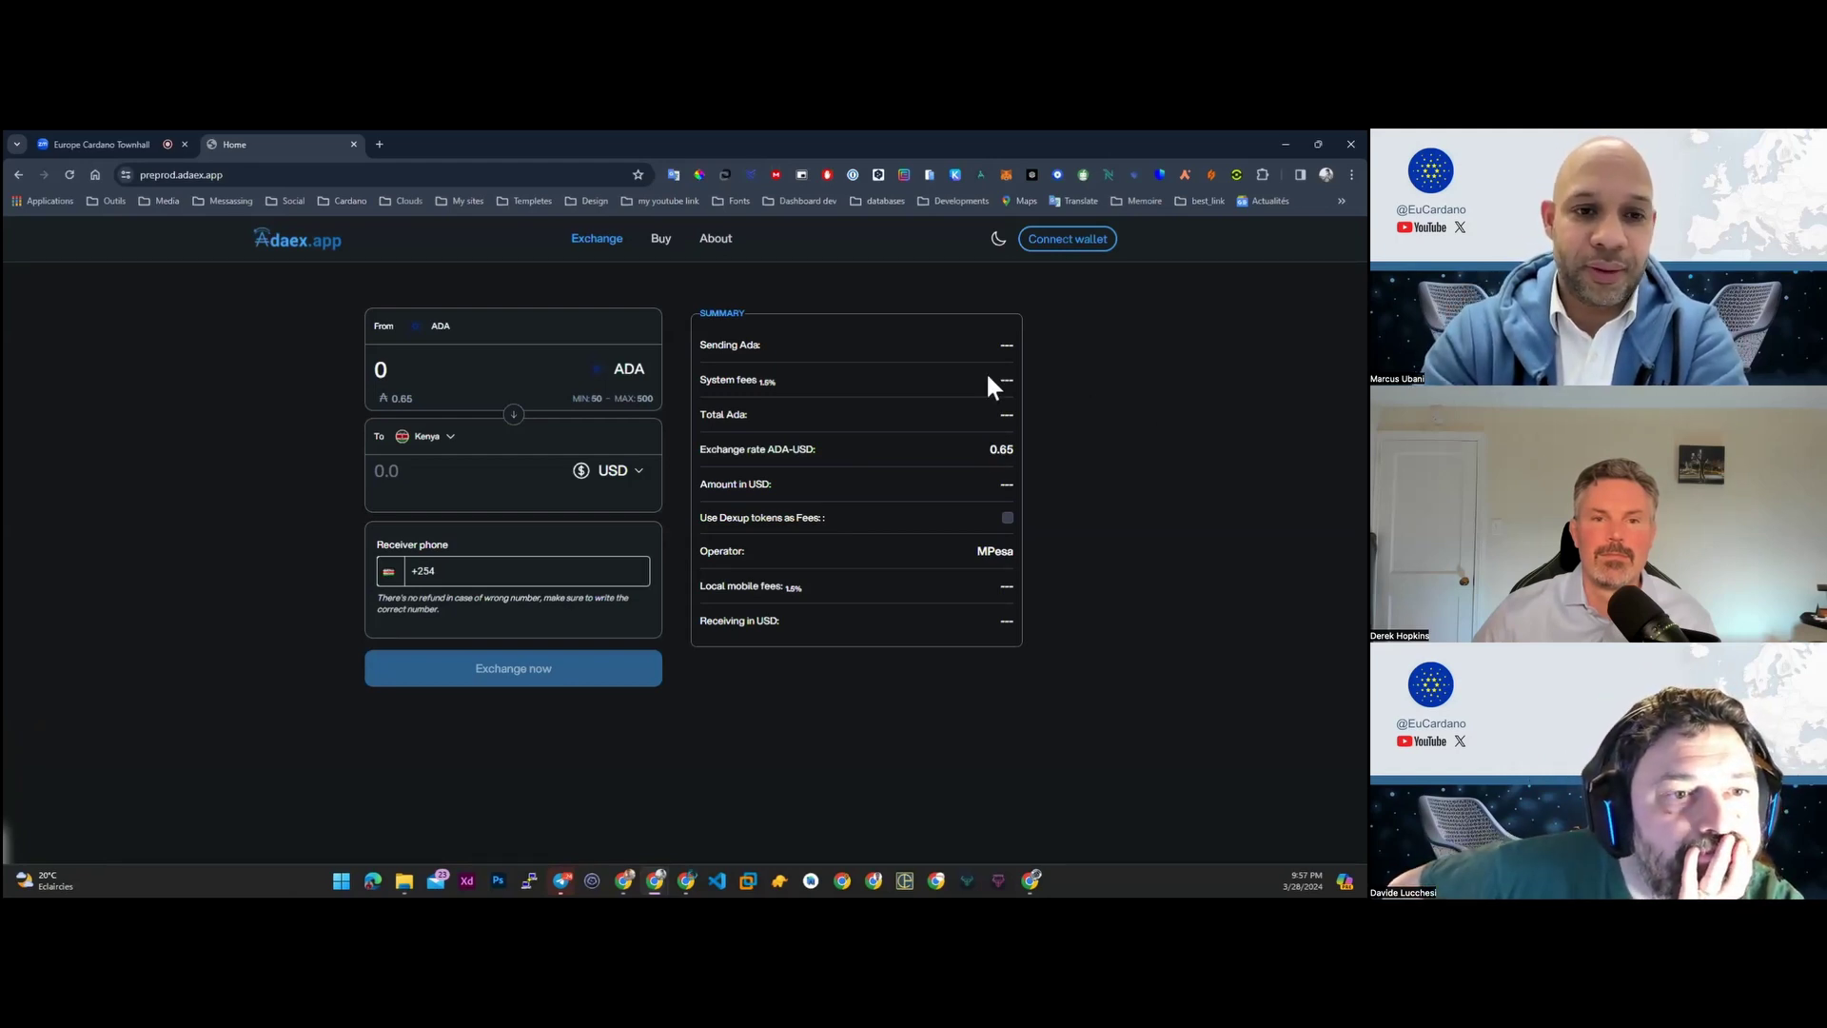
pyautogui.click(1069, 239)
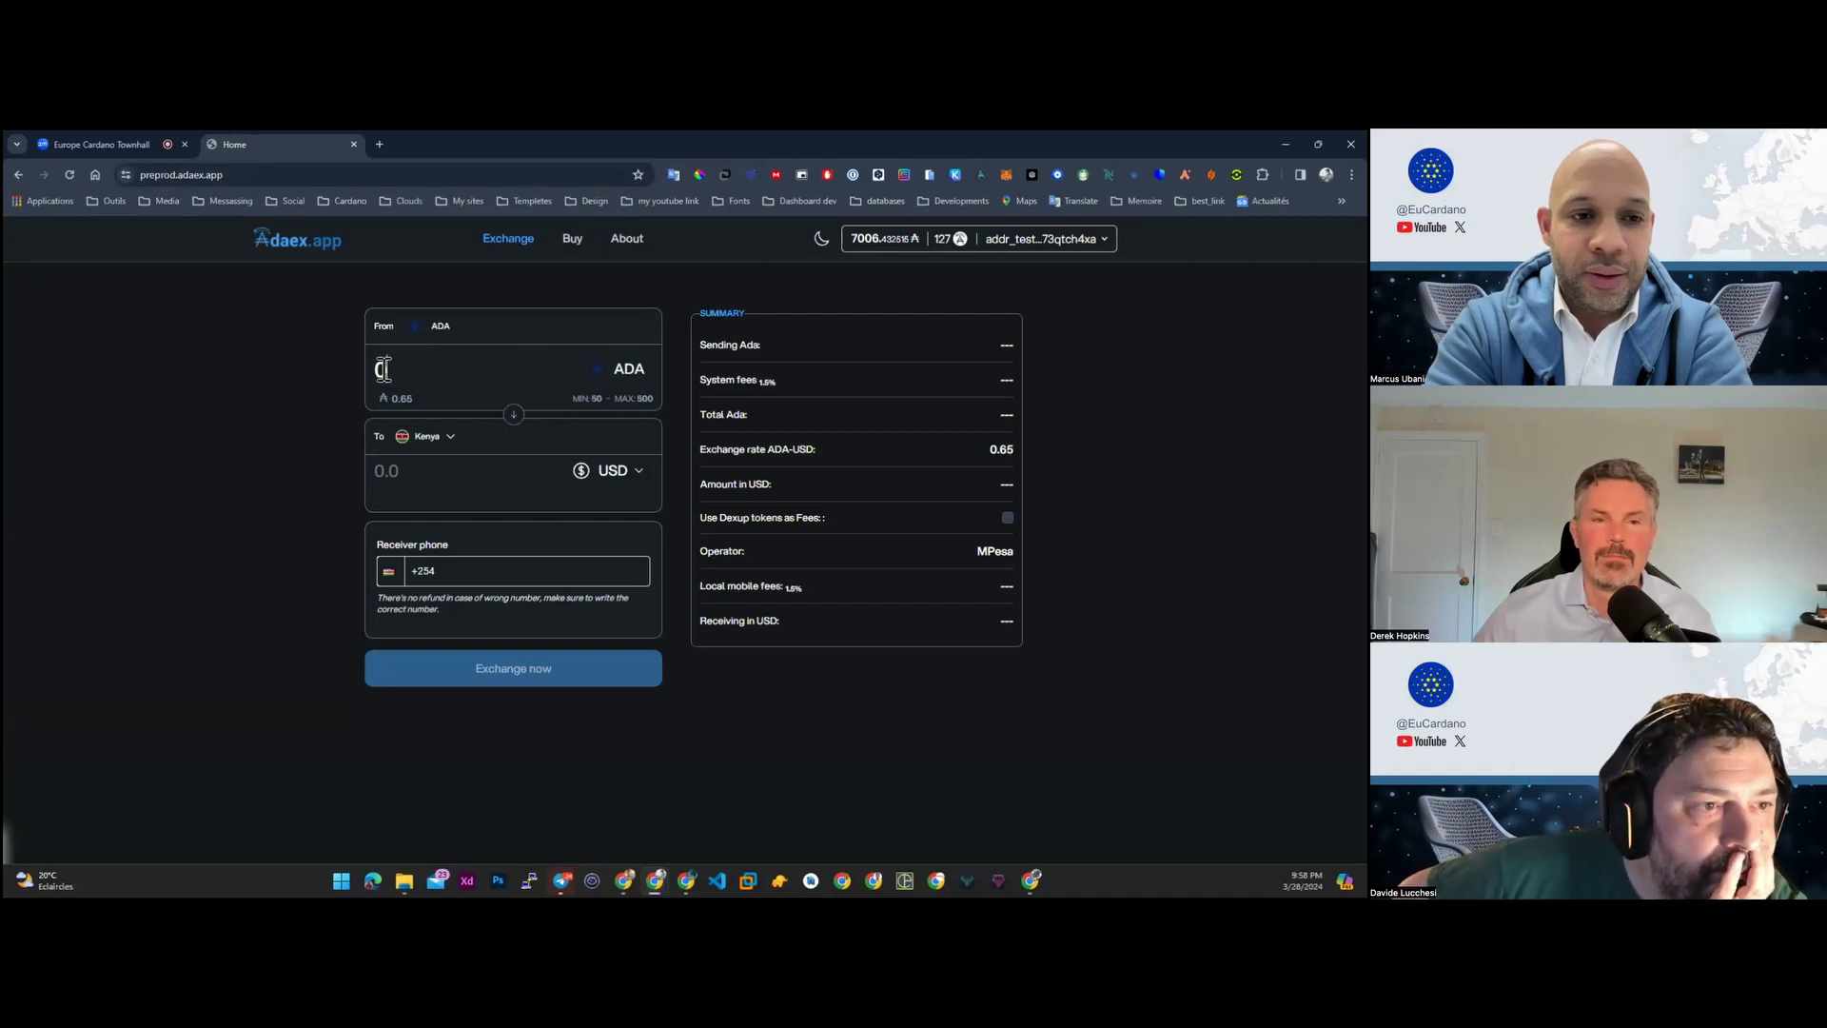
# Enter 200 ADA as the amount, within the 50–500 ADA limits, correcting a mistyped 2000
pyautogui.click(612, 404)
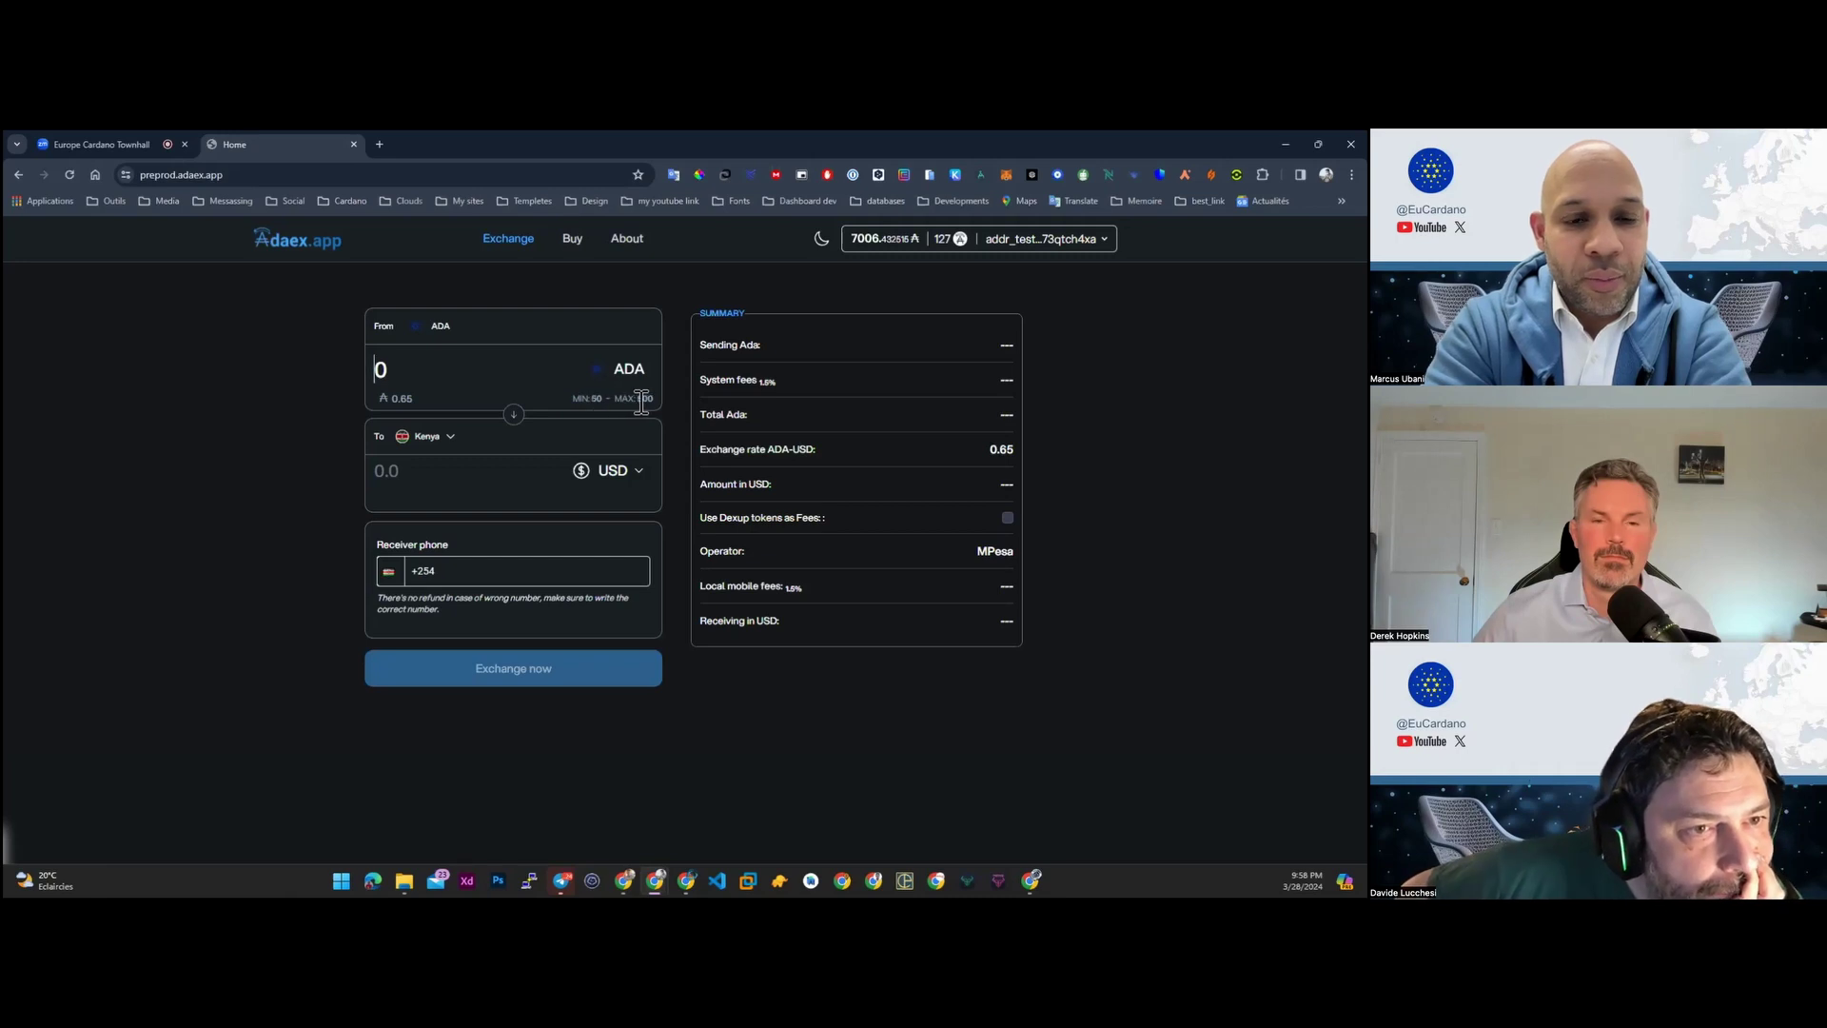
pyautogui.moveTo(654, 399); pyautogui.dragTo(547, 386)
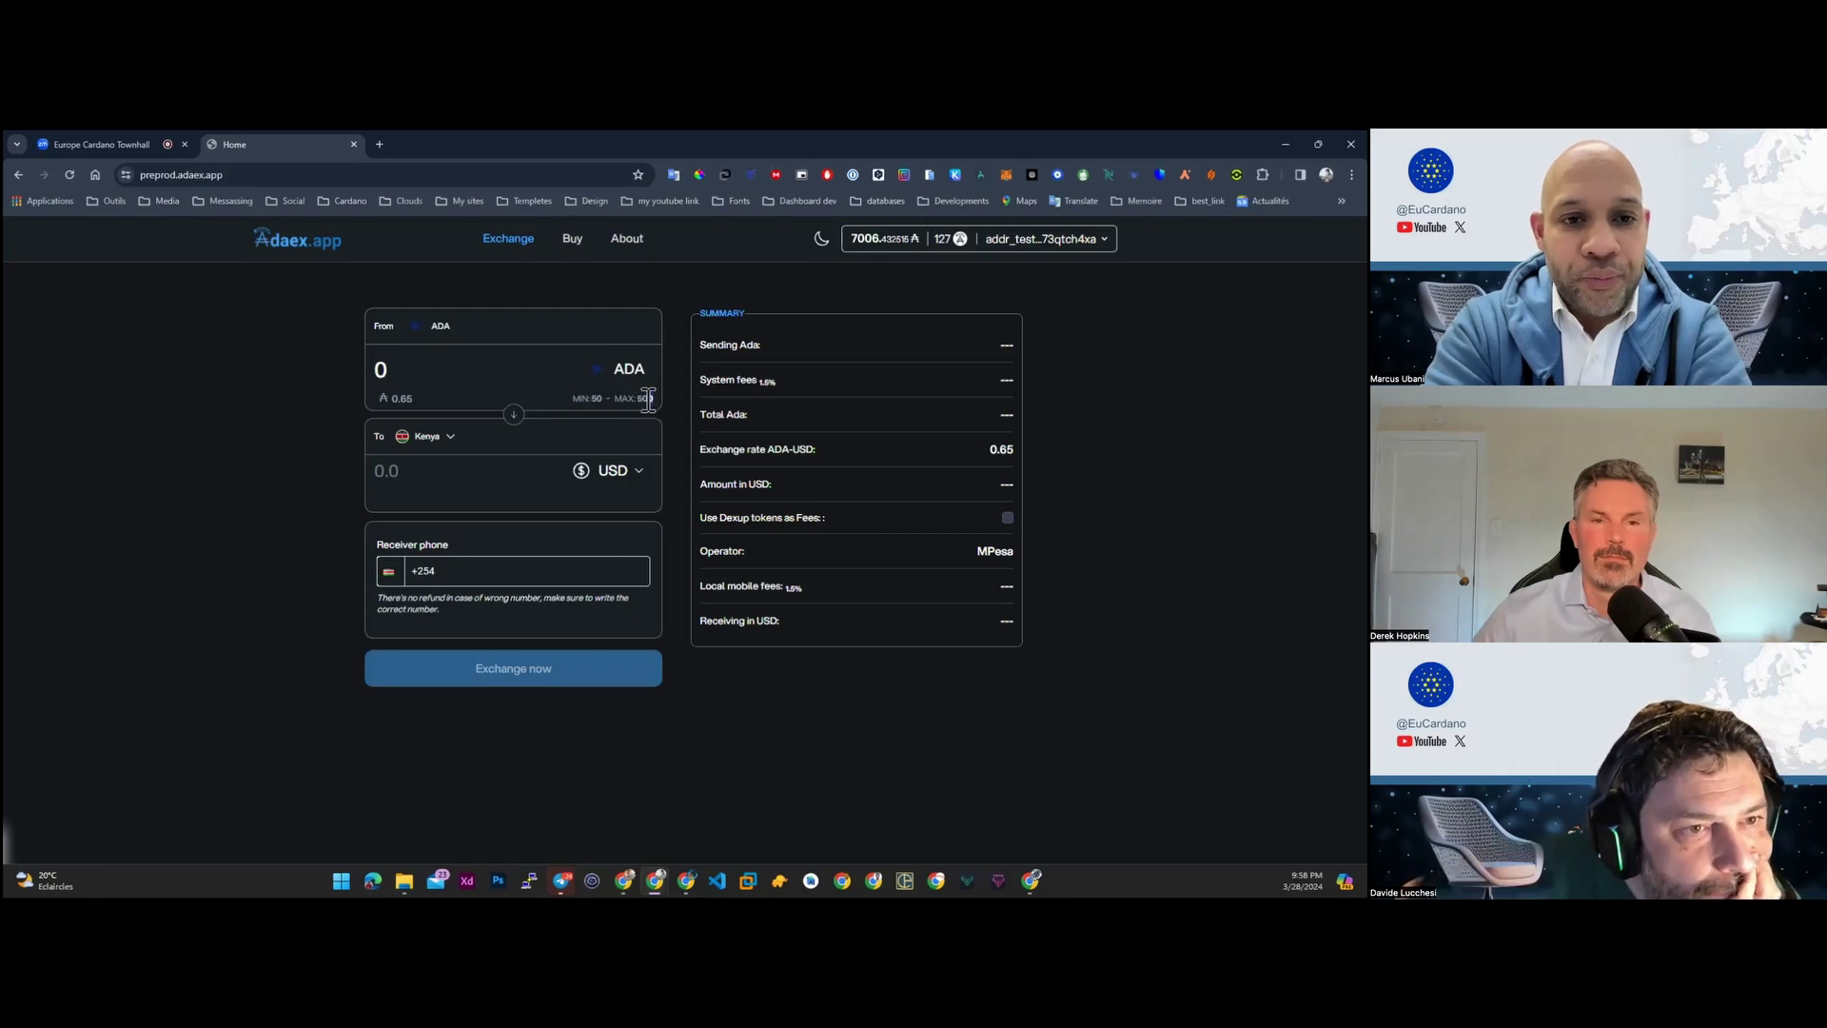
pyautogui.click(593, 399)
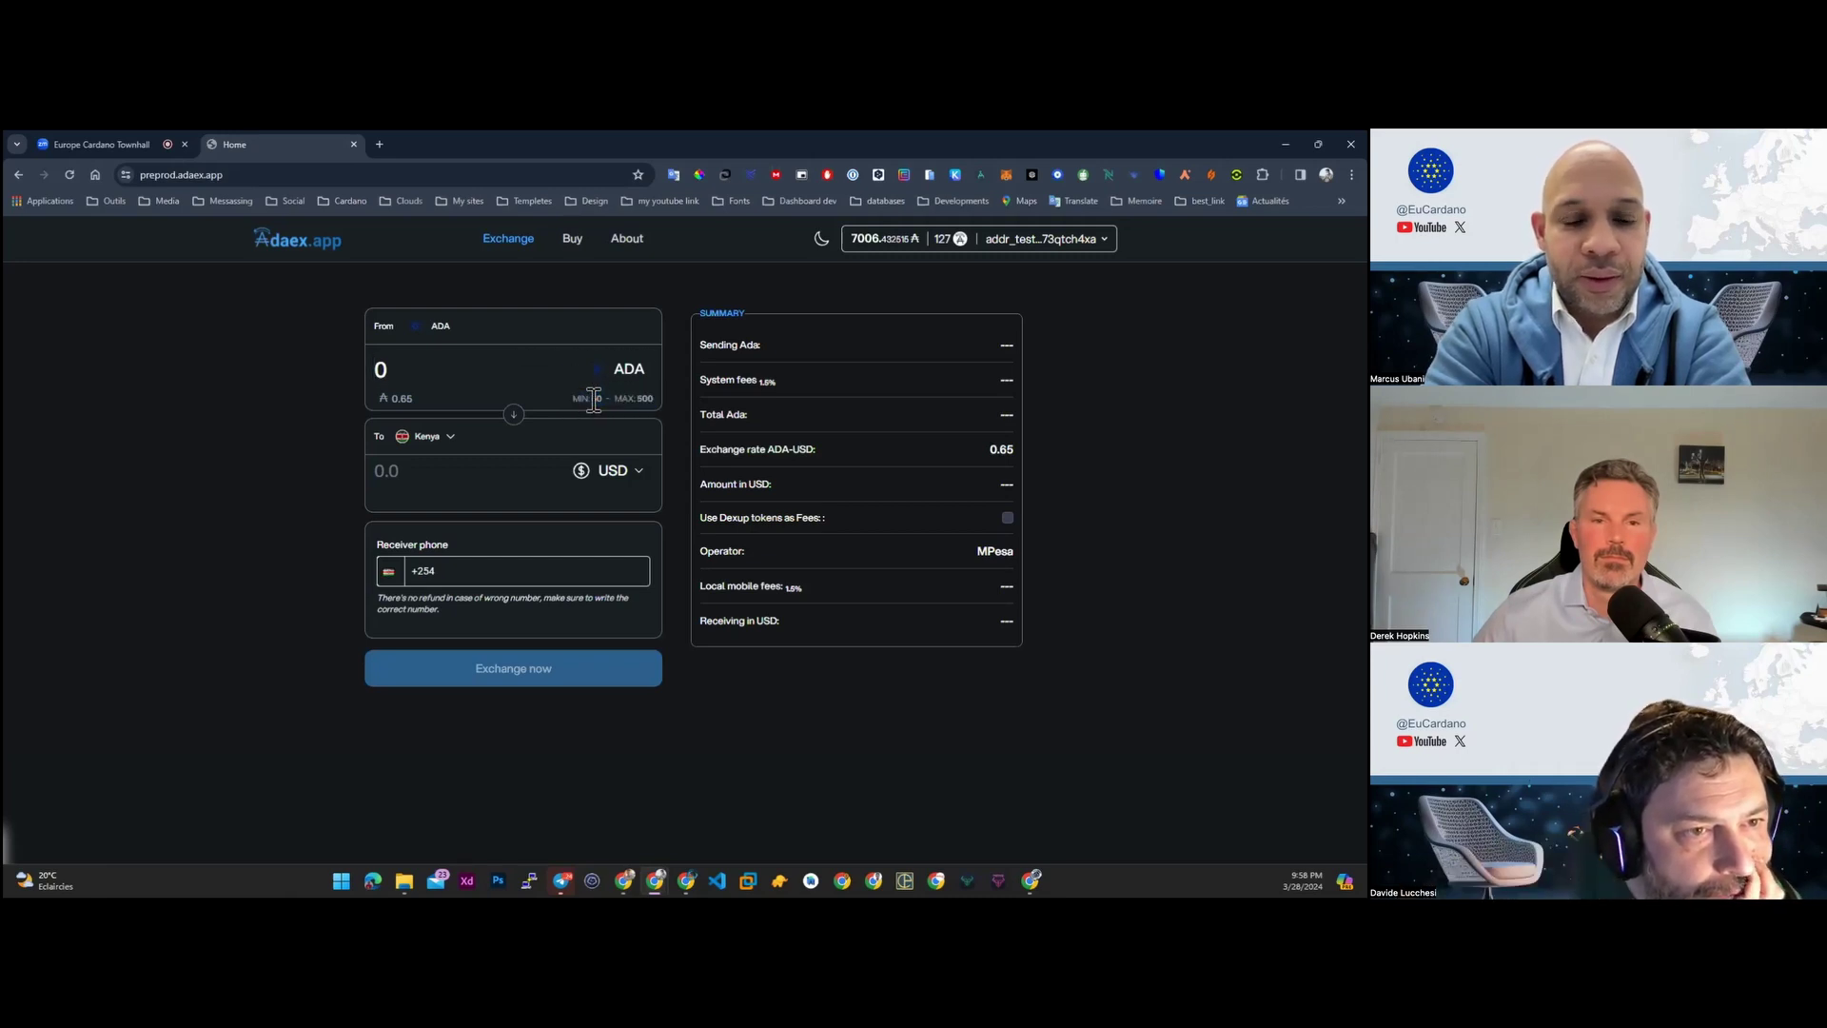
pyautogui.doubleClick(596, 397)
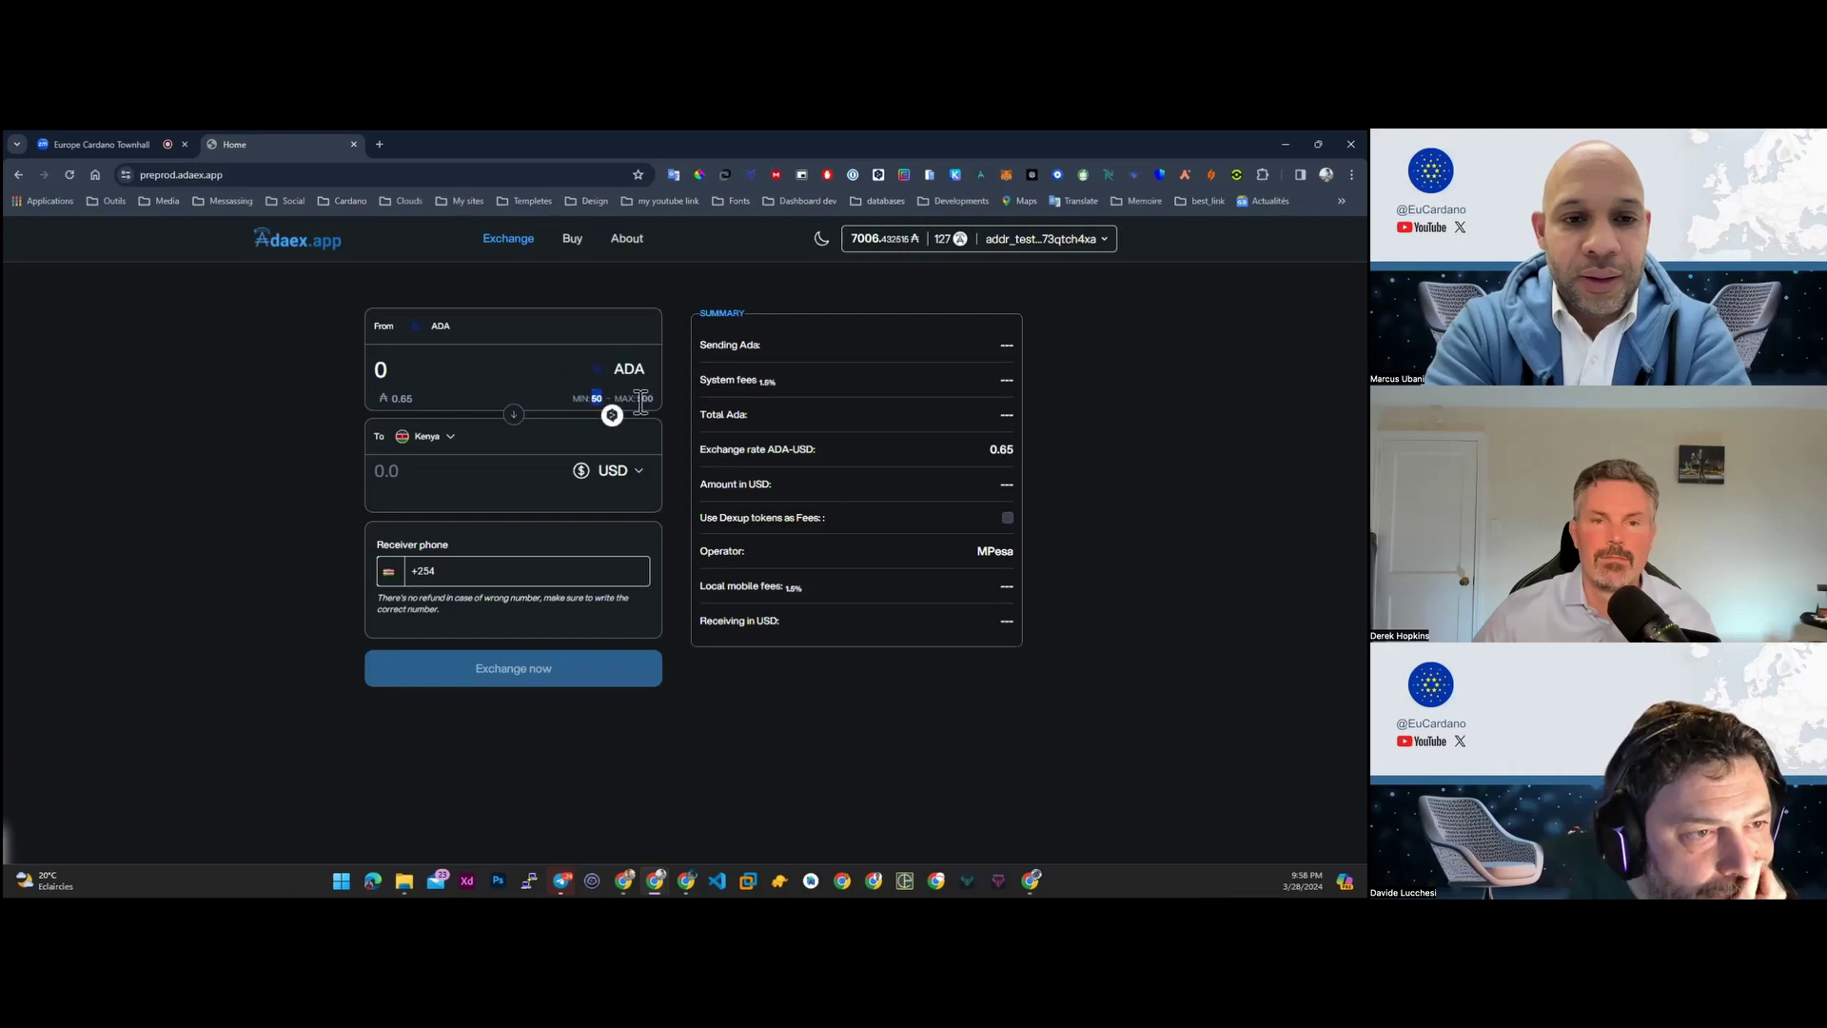
pyautogui.doubleClick(646, 398)
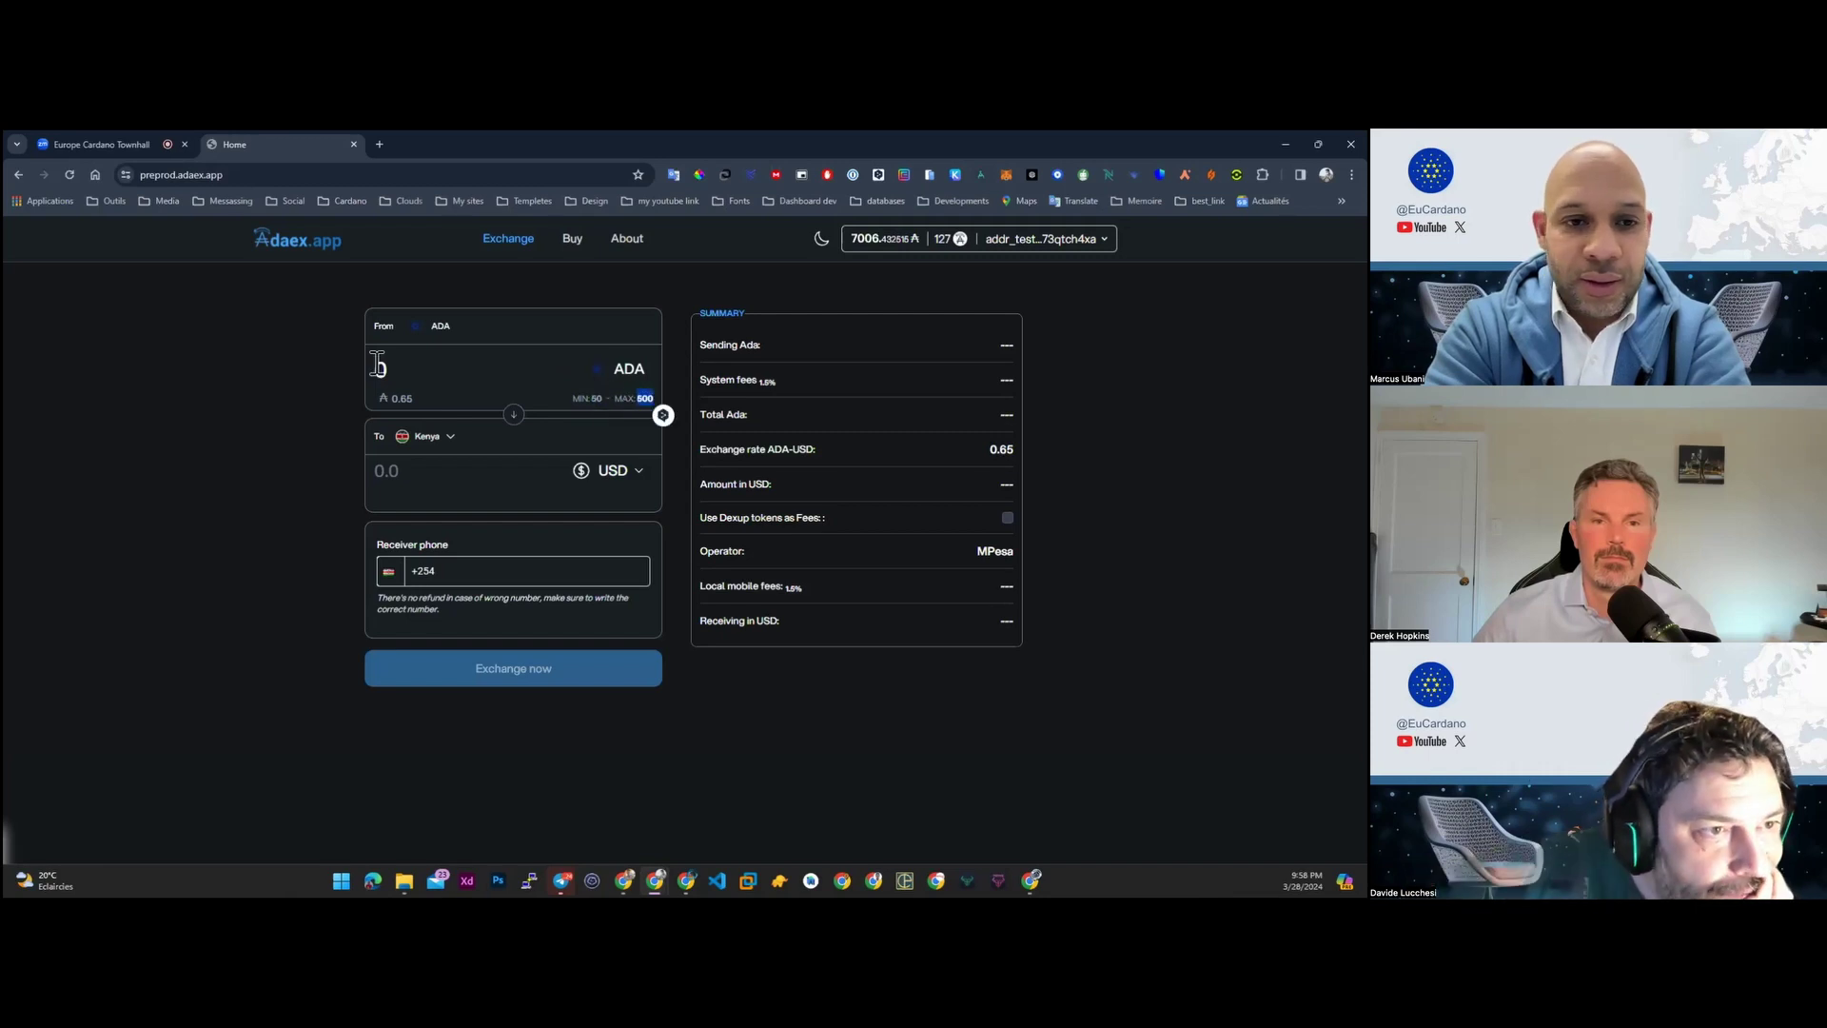
pyautogui.click(379, 366)
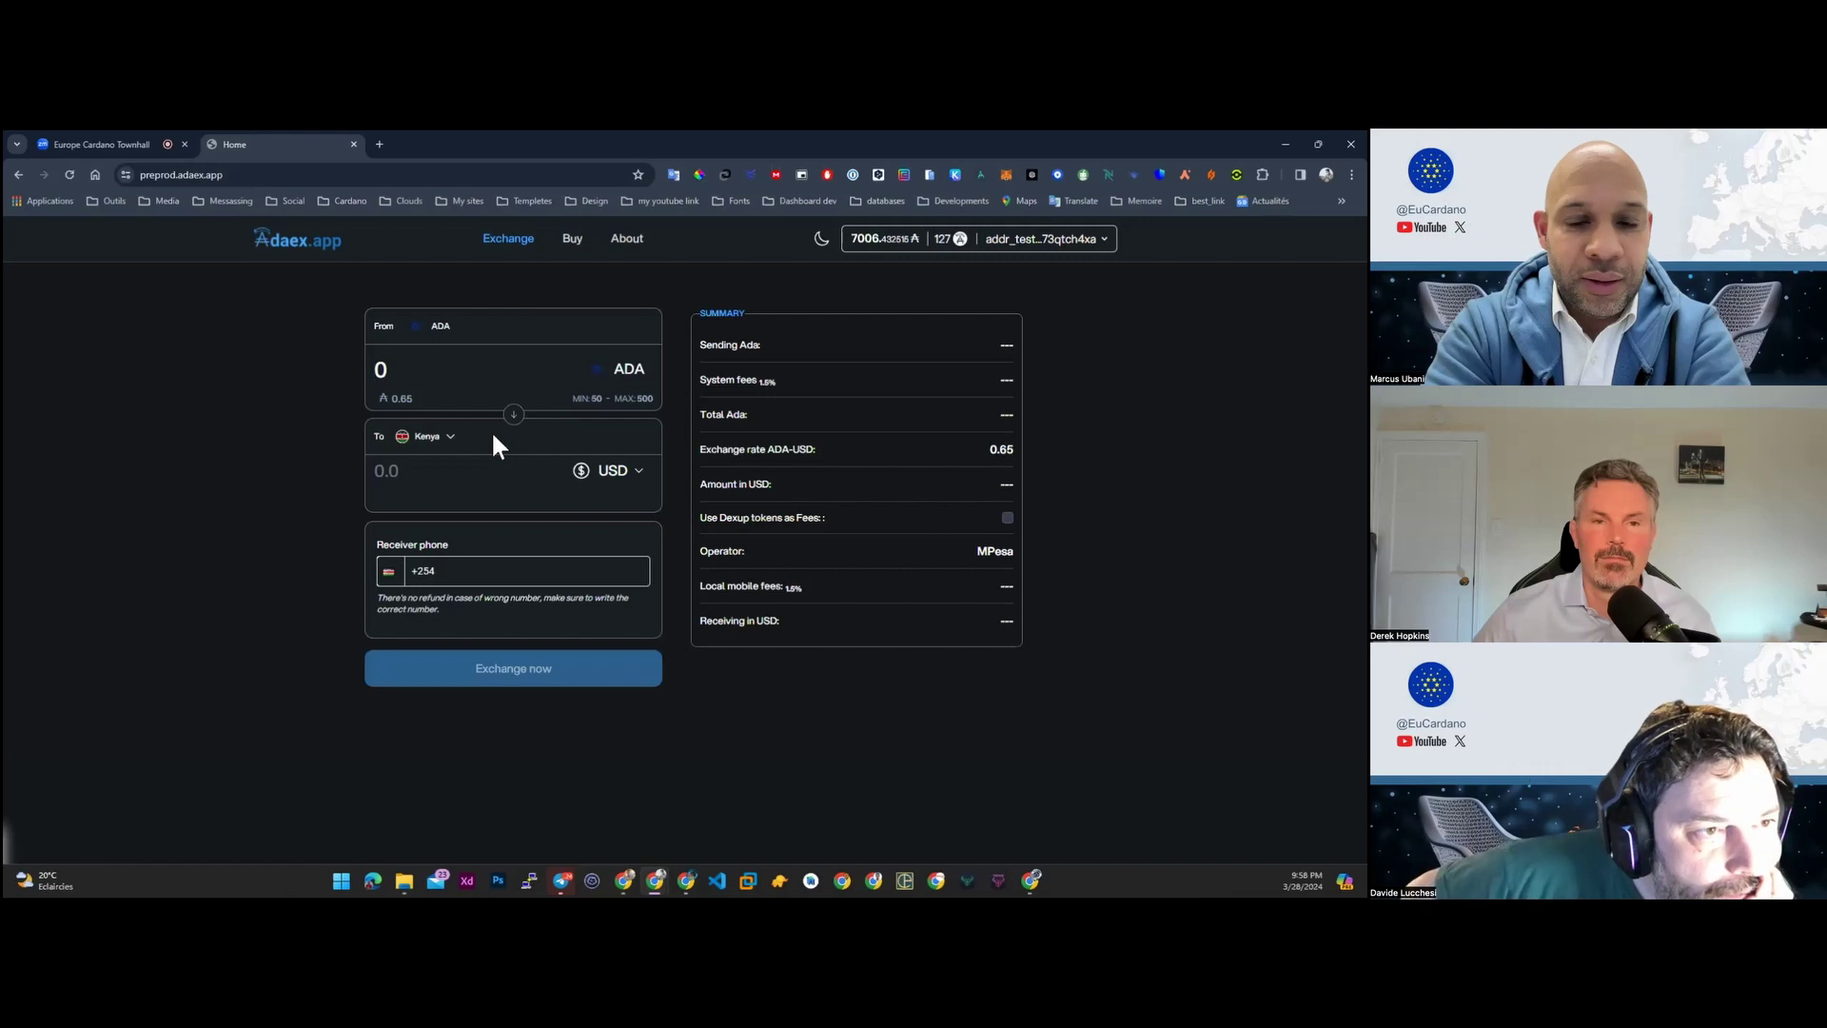
pyautogui.write('2000')
pyautogui.press('BackSpace')
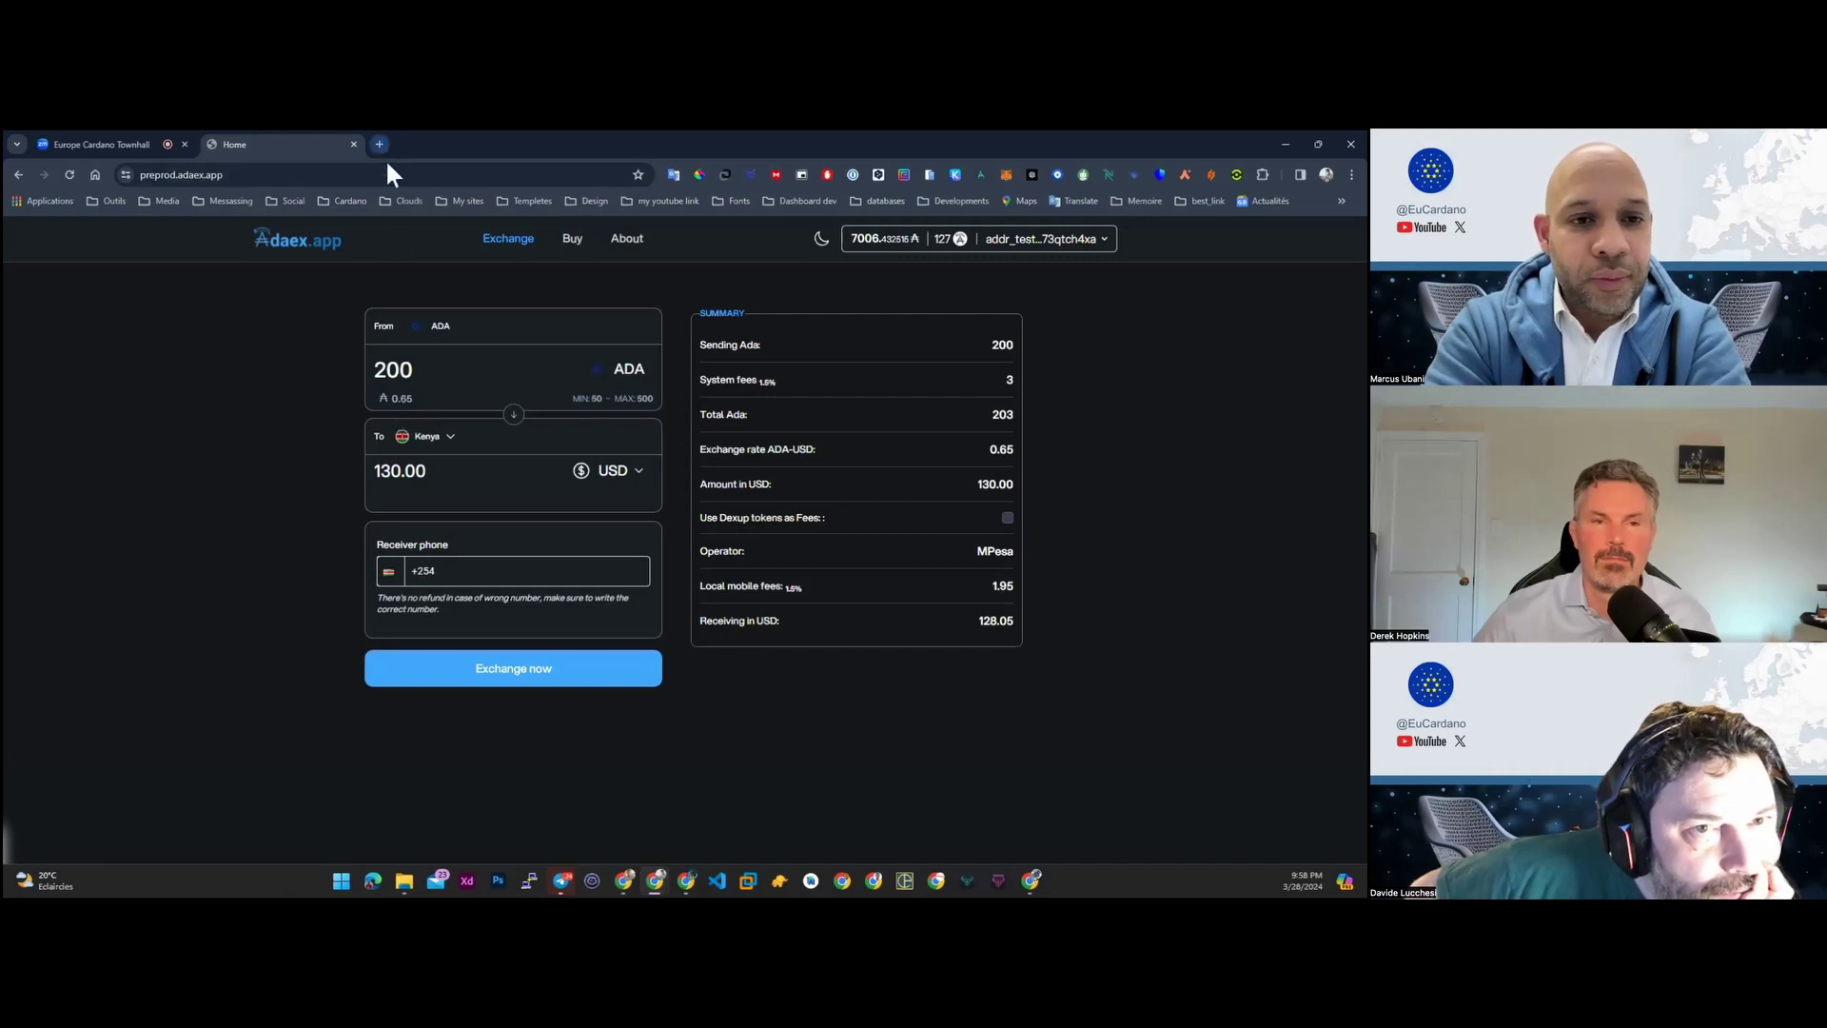
# Enter the receiver's Kenyan mobile number after the +254 country code
pyautogui.click(460, 571)
pyautogui.write('7')
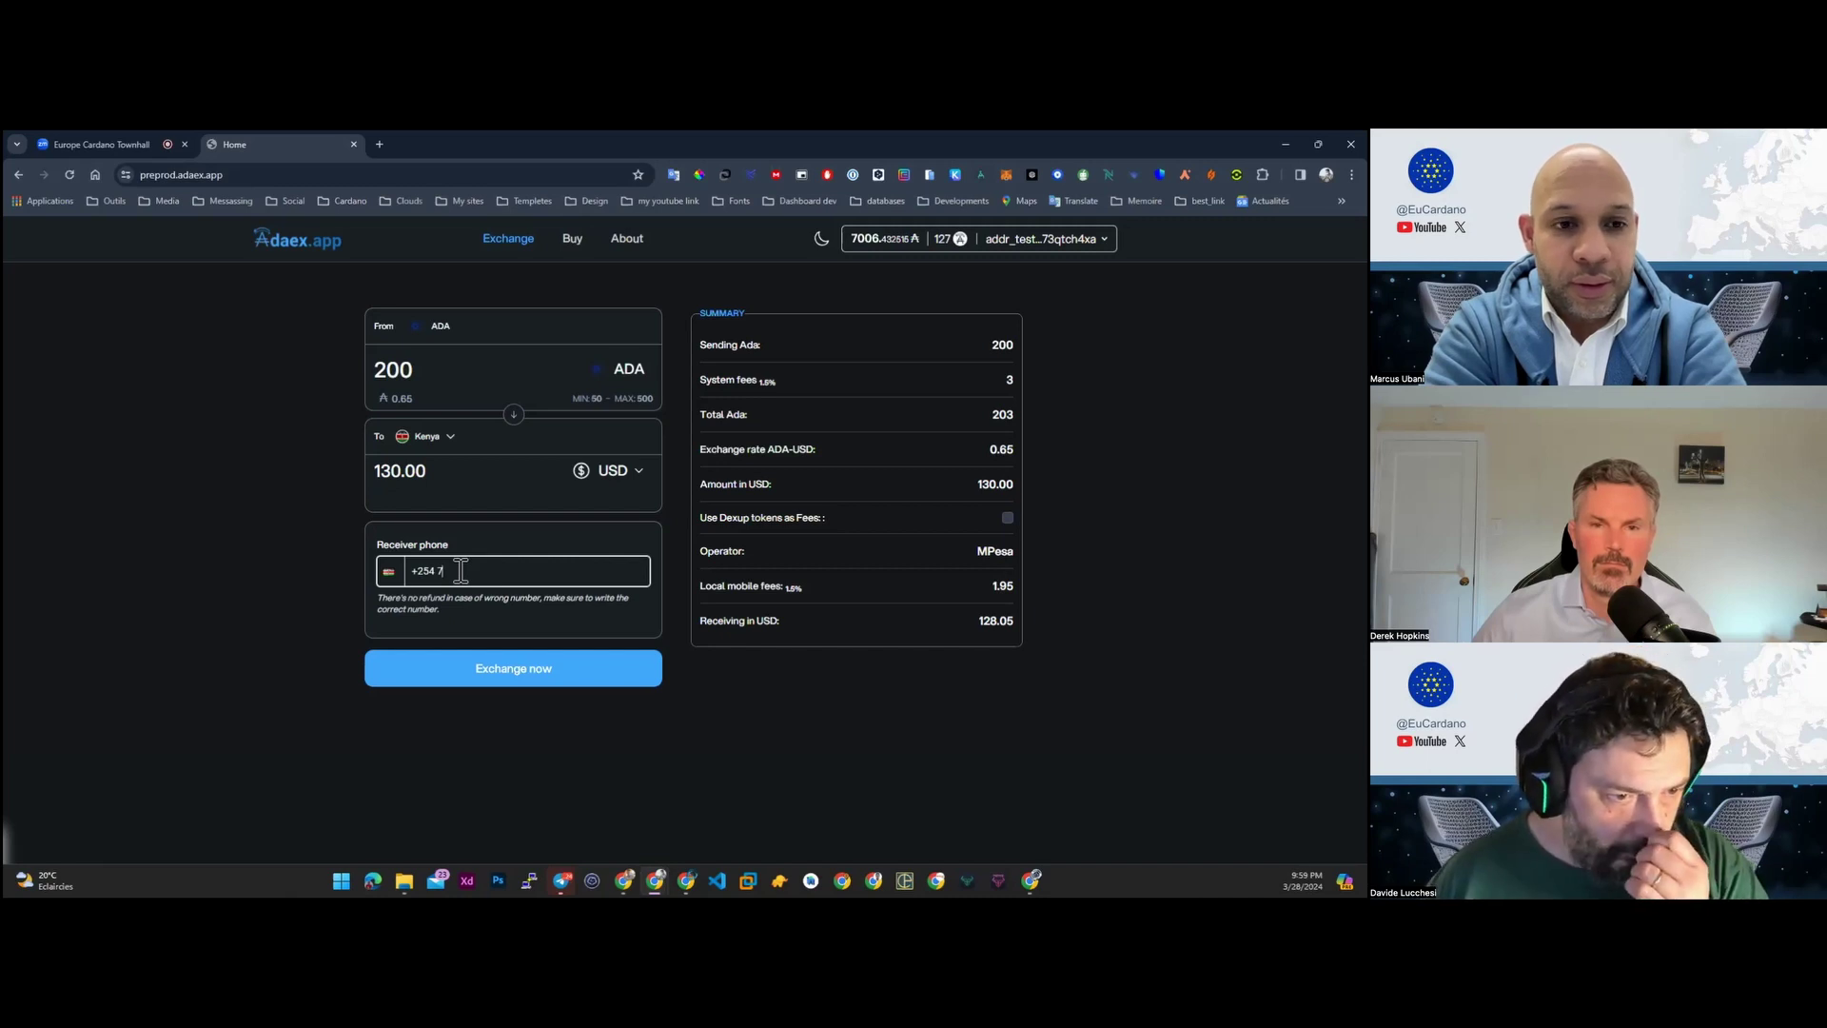
pyautogui.write('5')
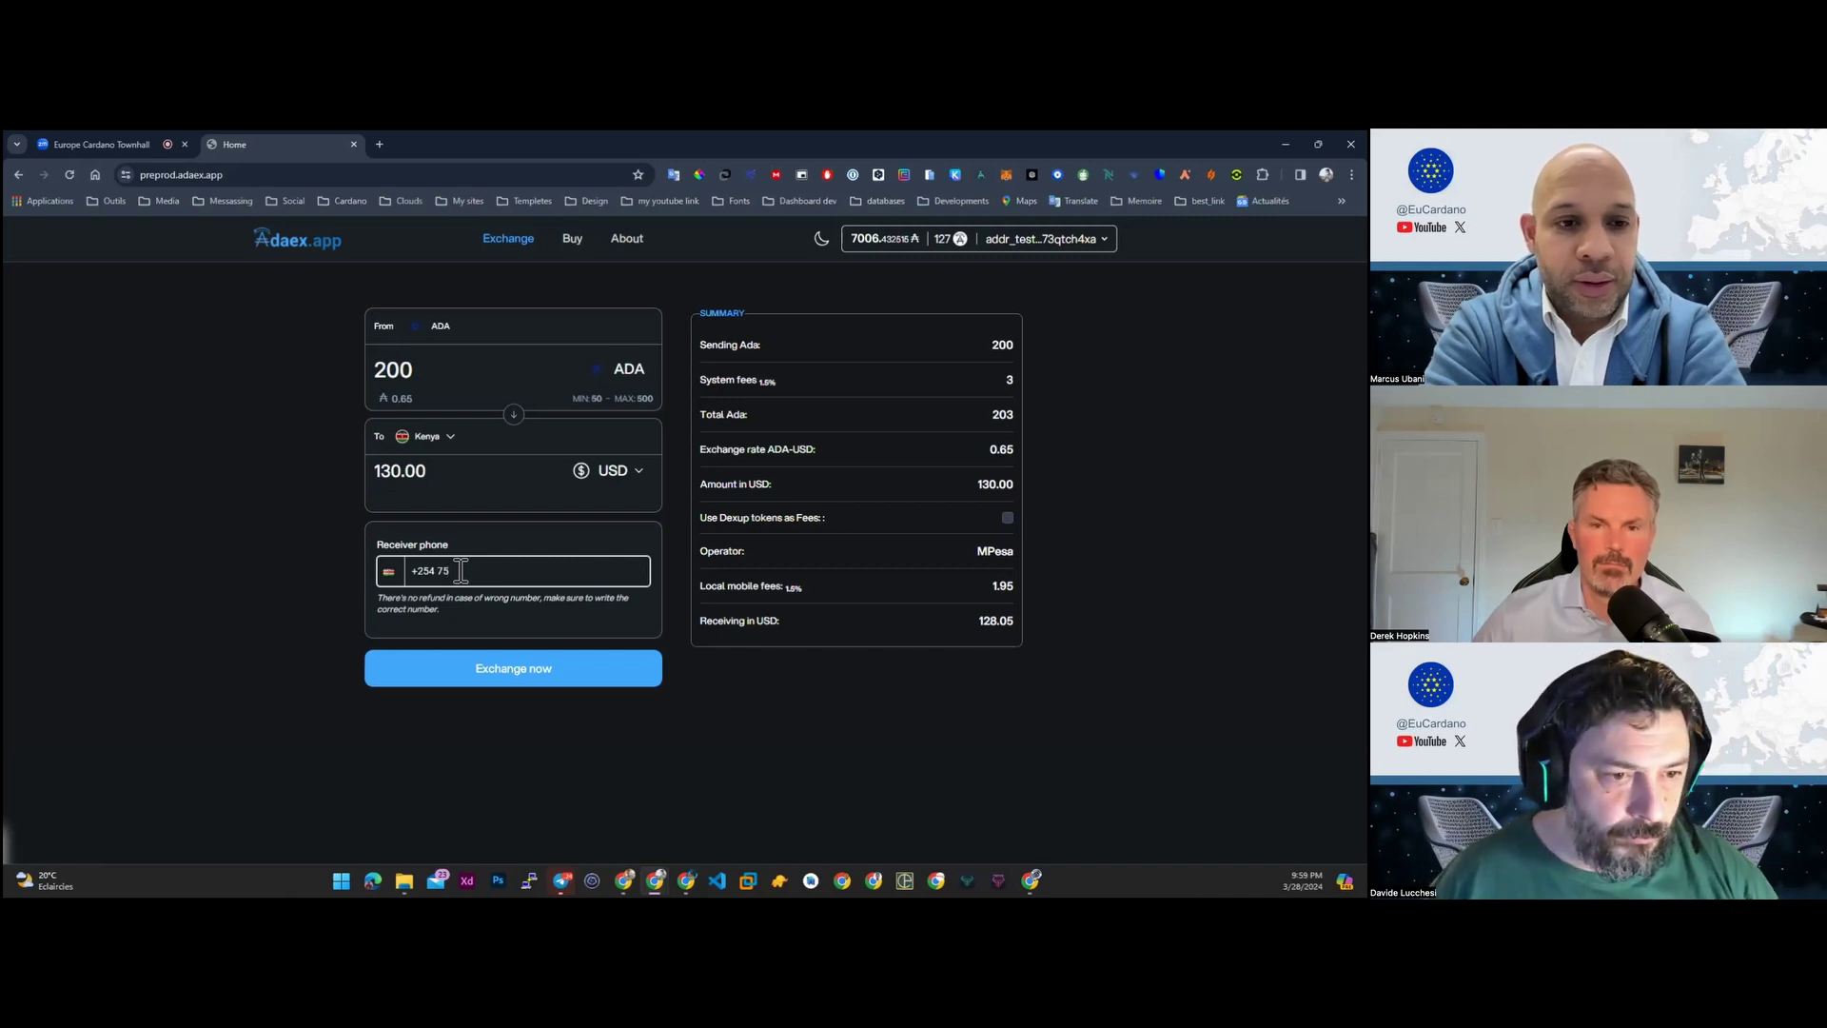
pyautogui.write('618')
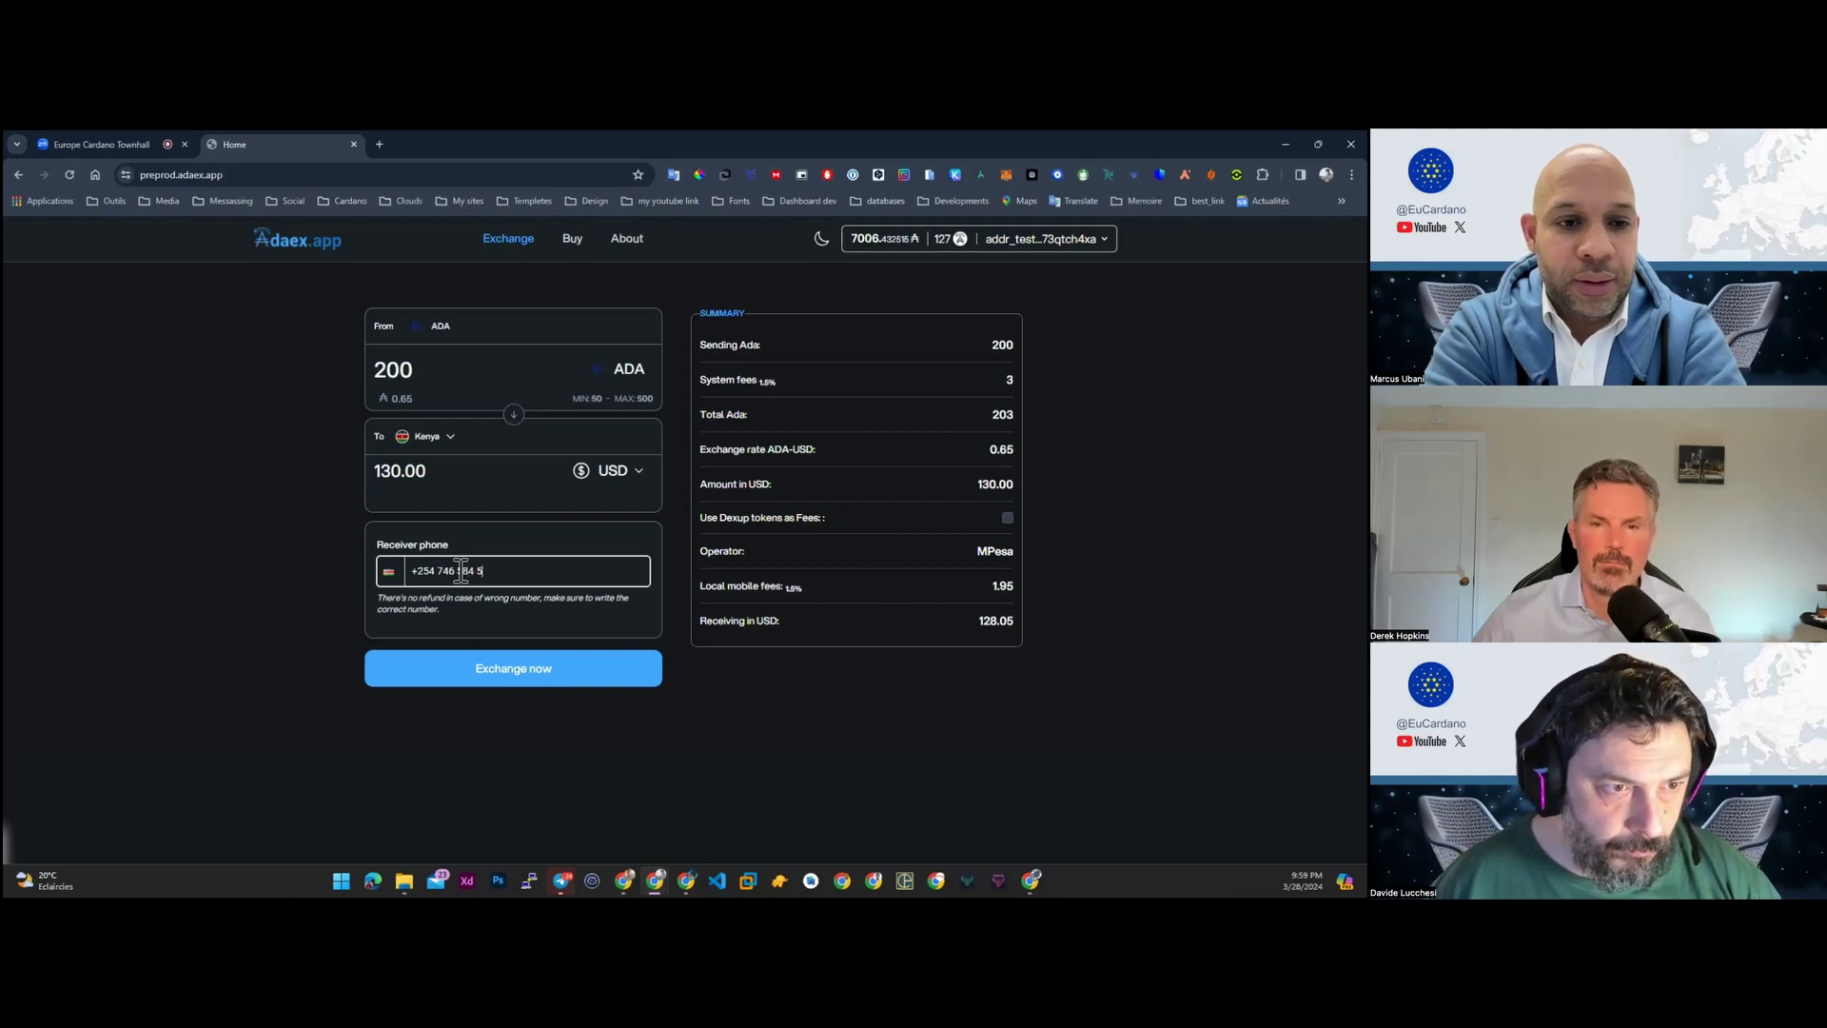
pyautogui.write('36')
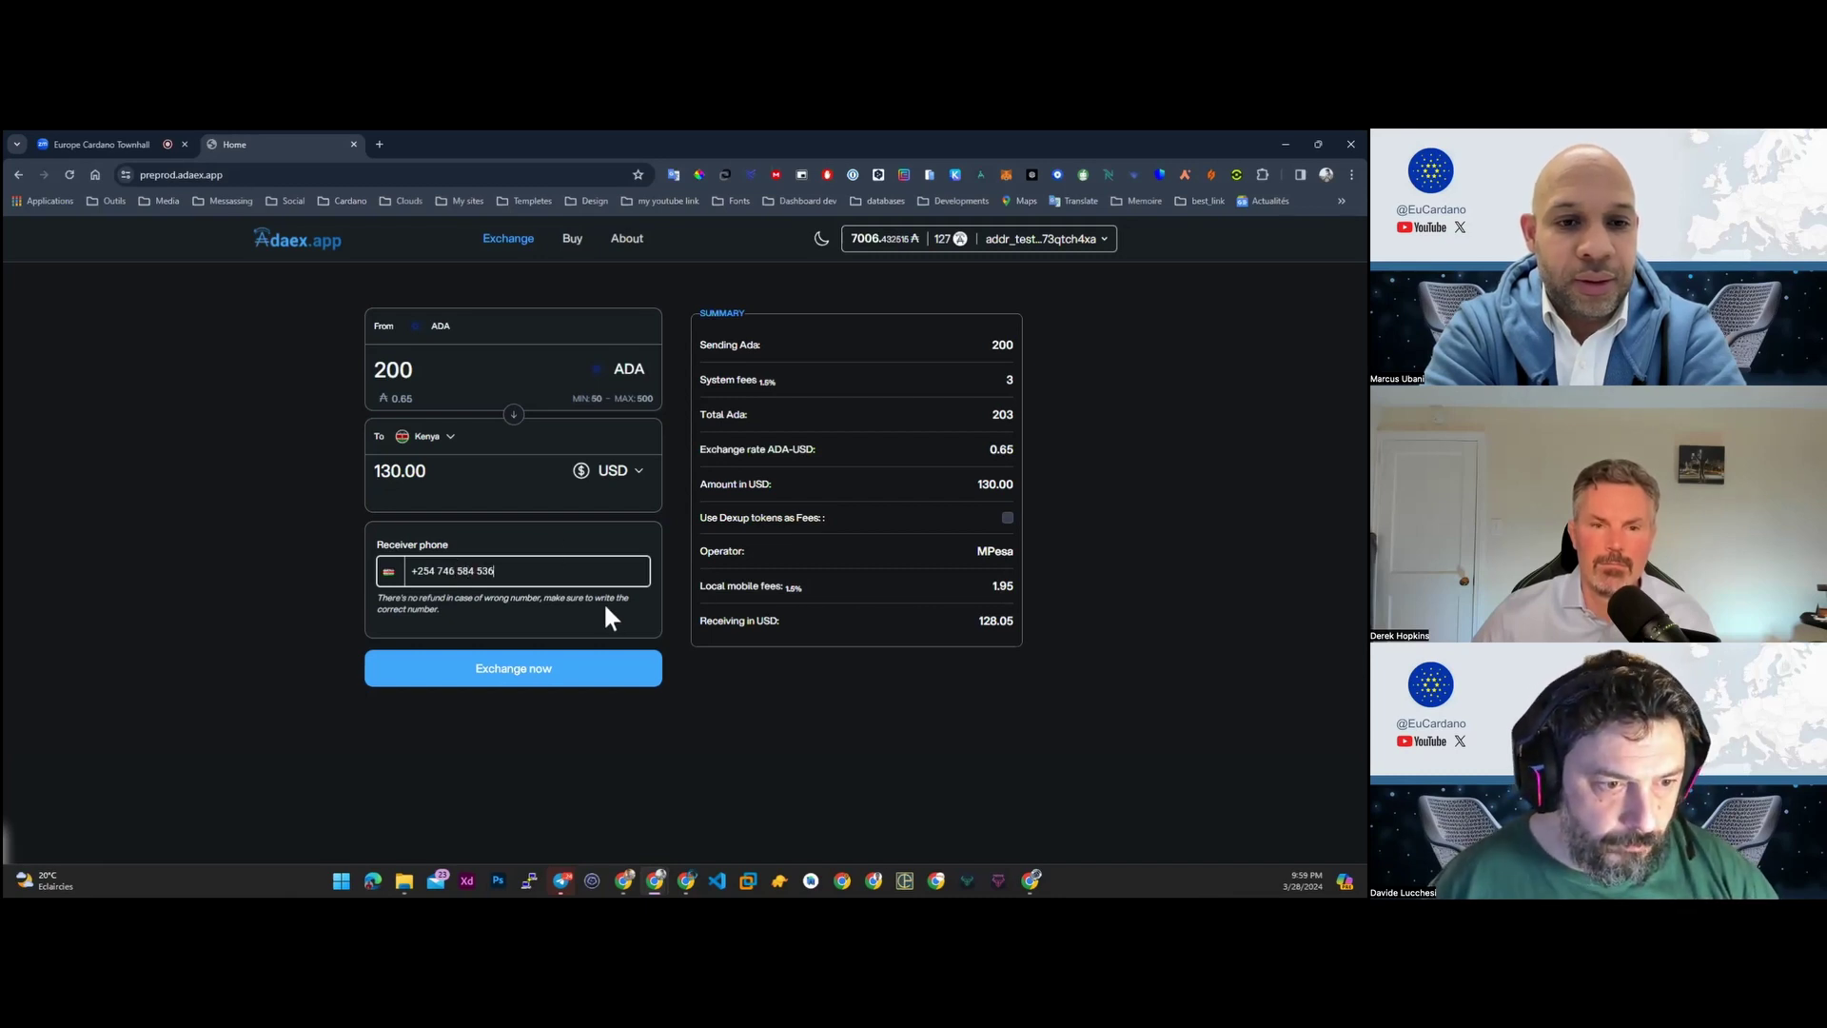
pyautogui.click(68, 175)
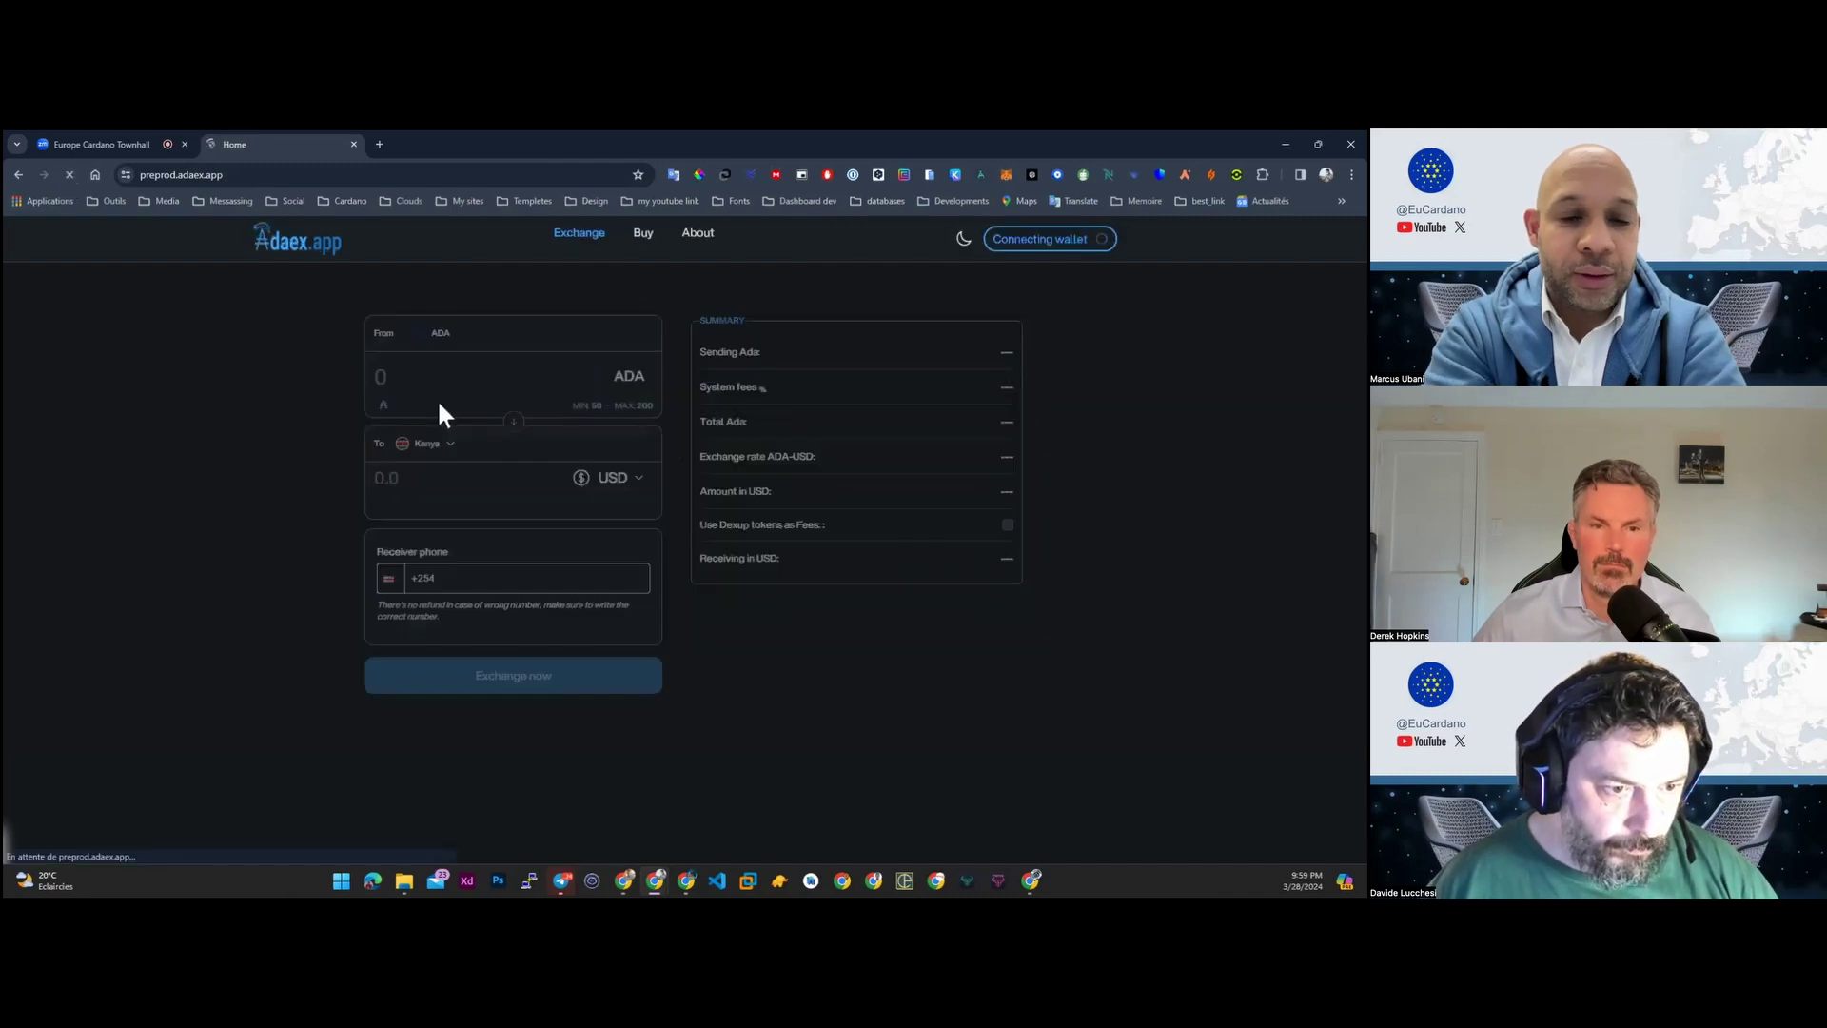
pyautogui.write('20')
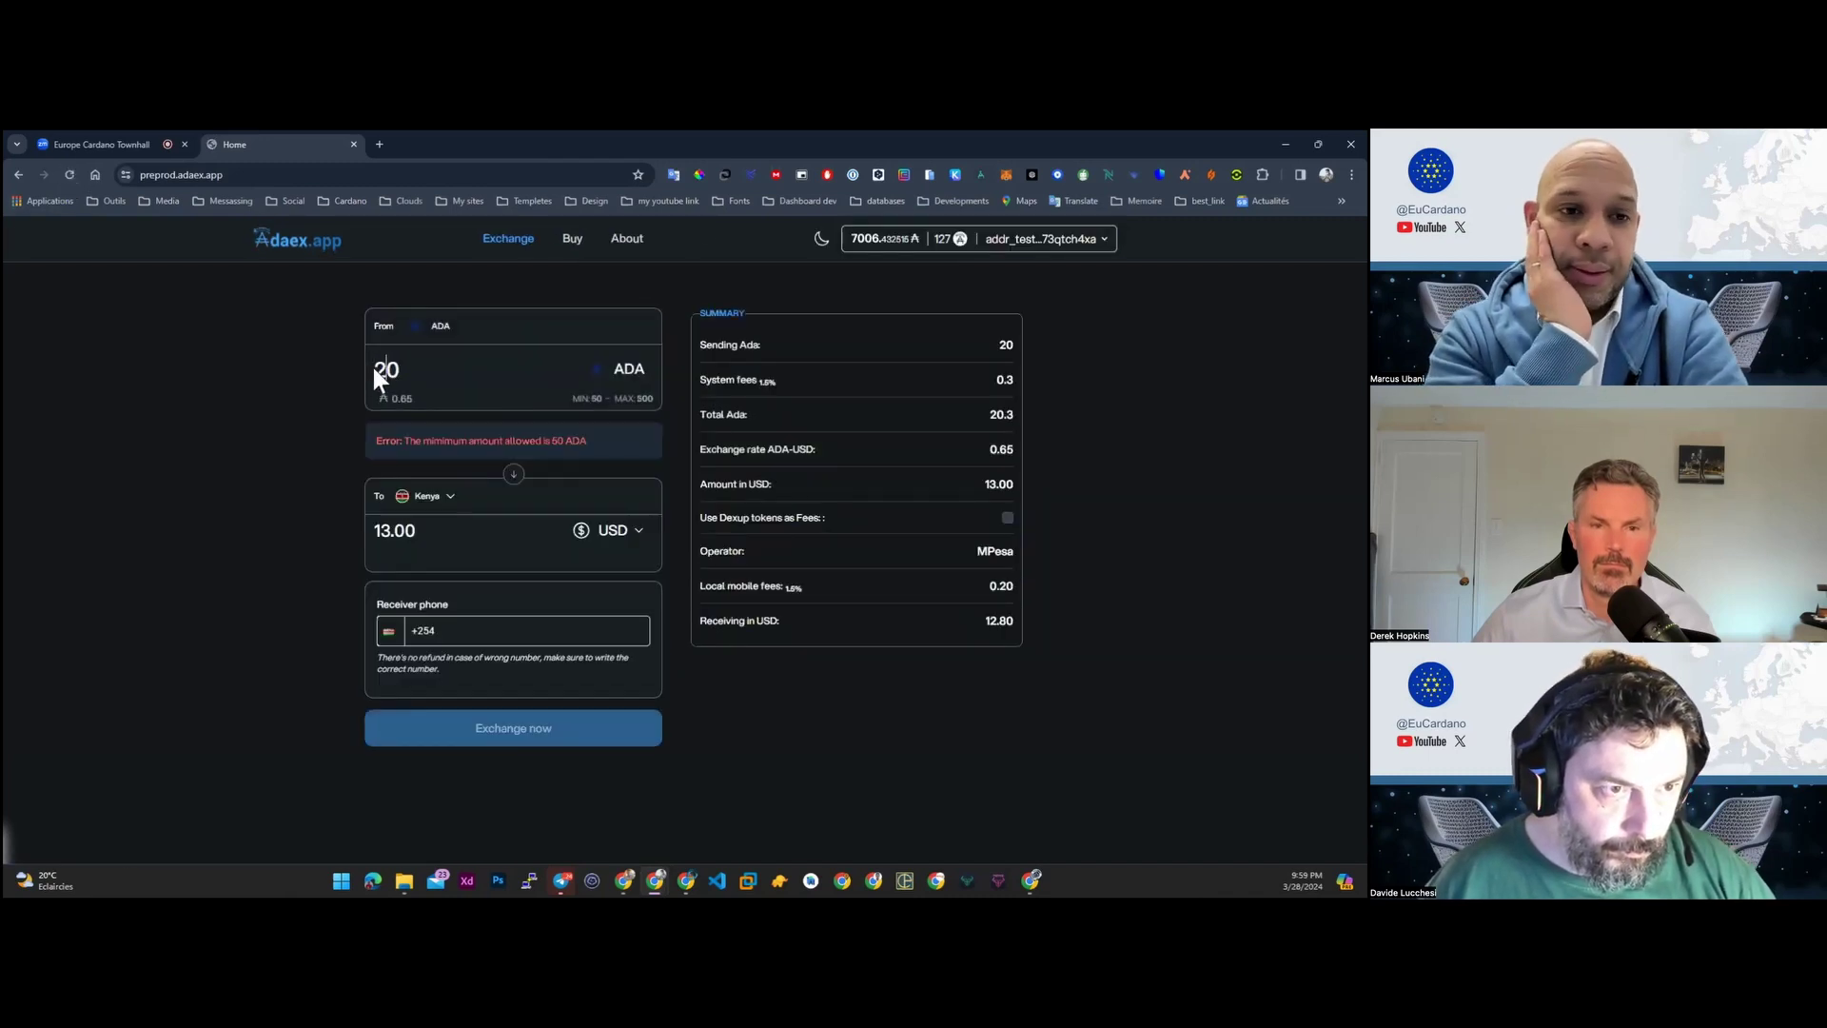
pyautogui.write('0')
pyautogui.click(443, 570)
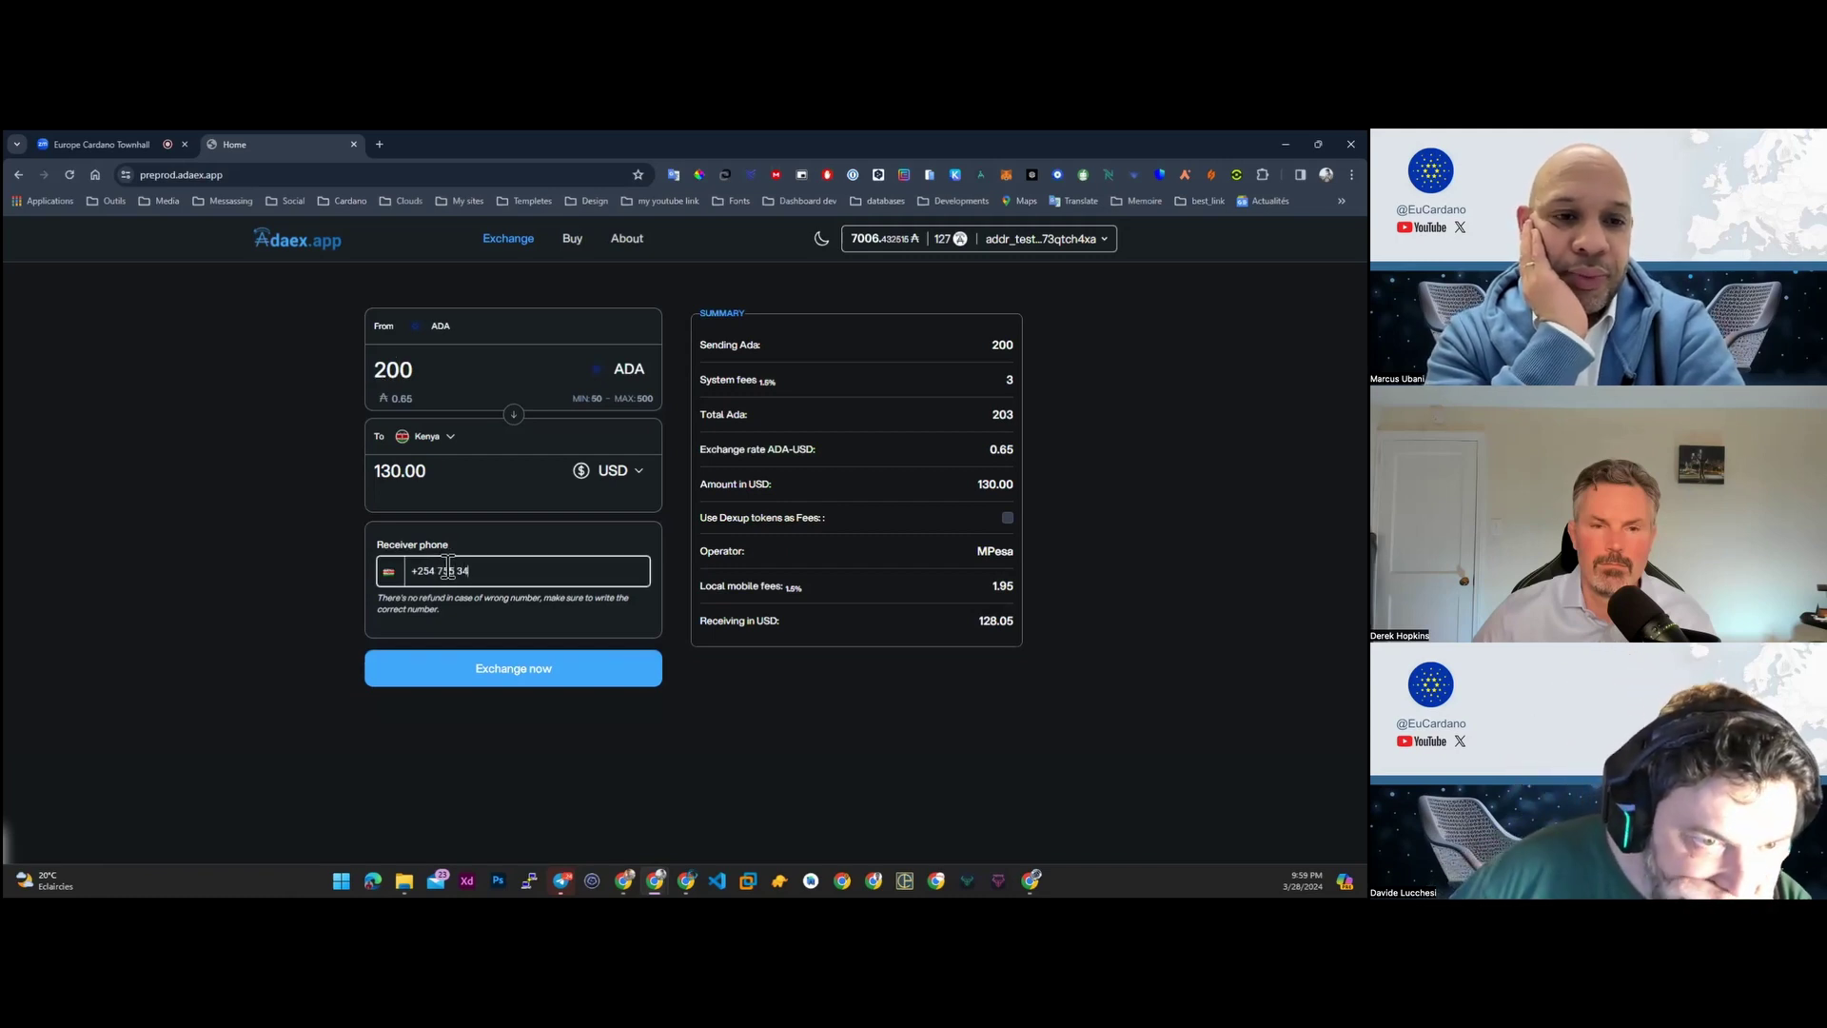
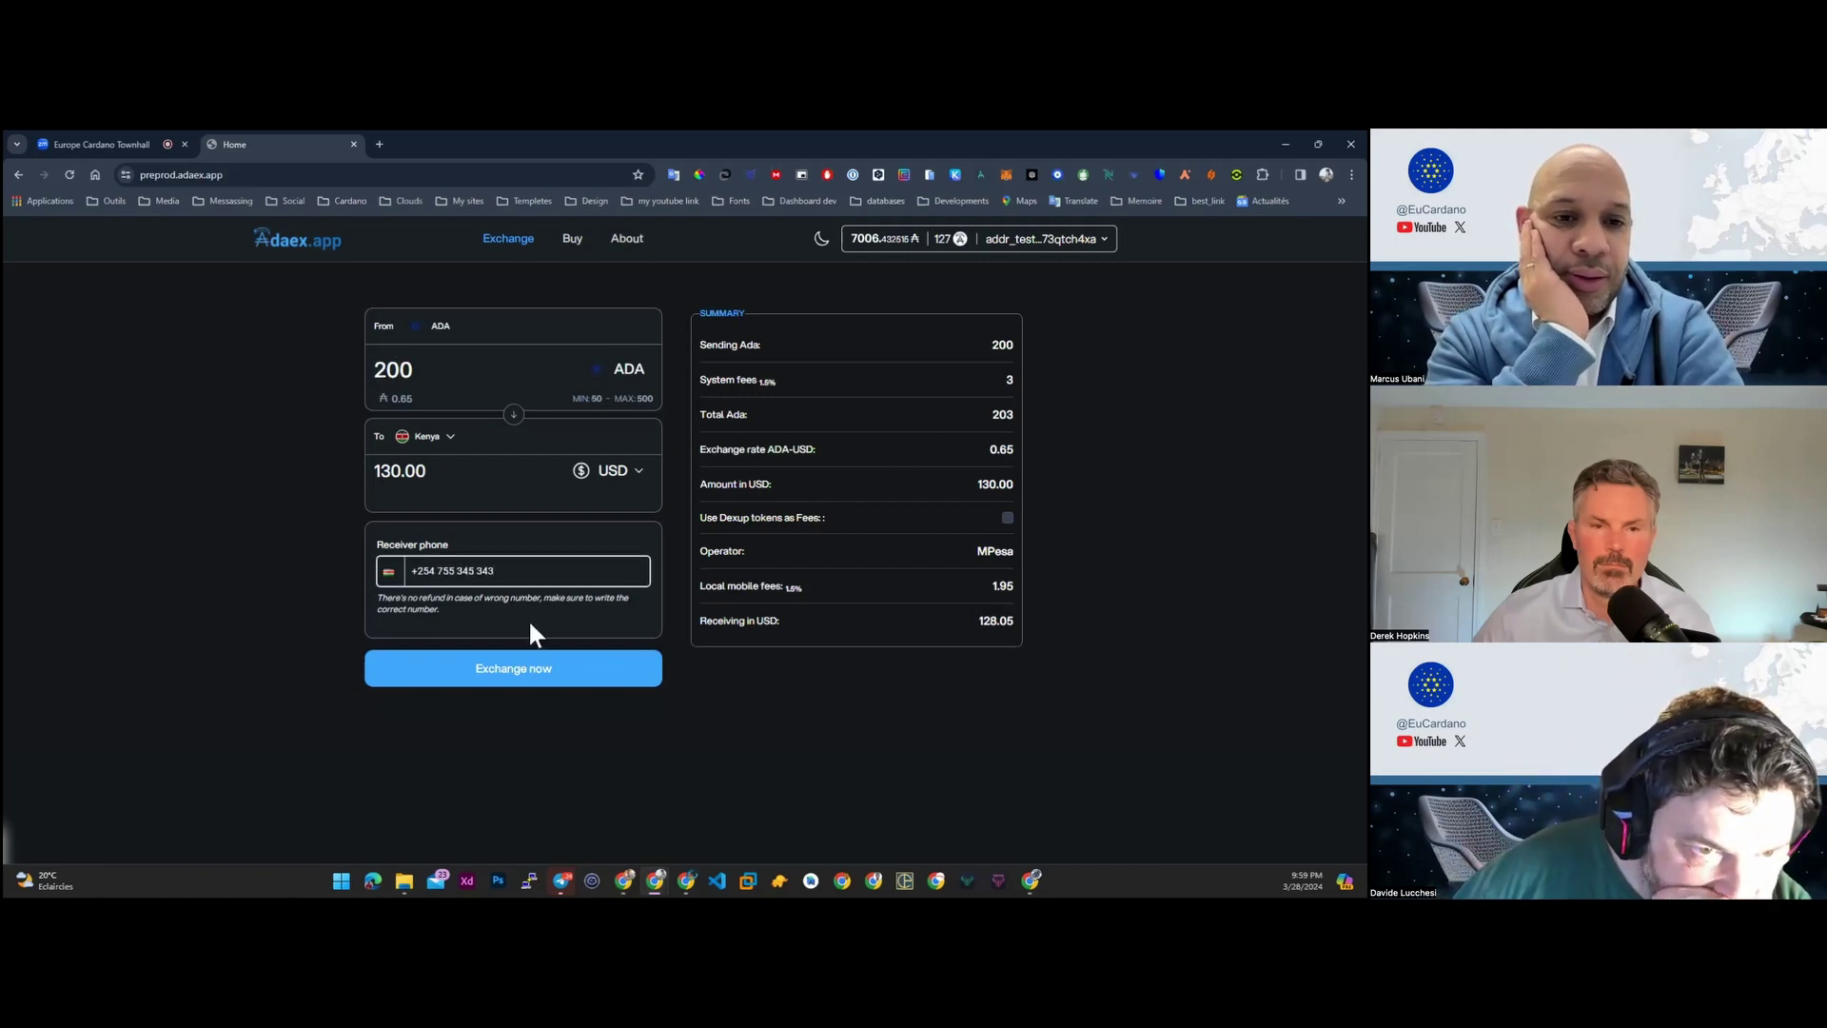
pyautogui.click(545, 672)
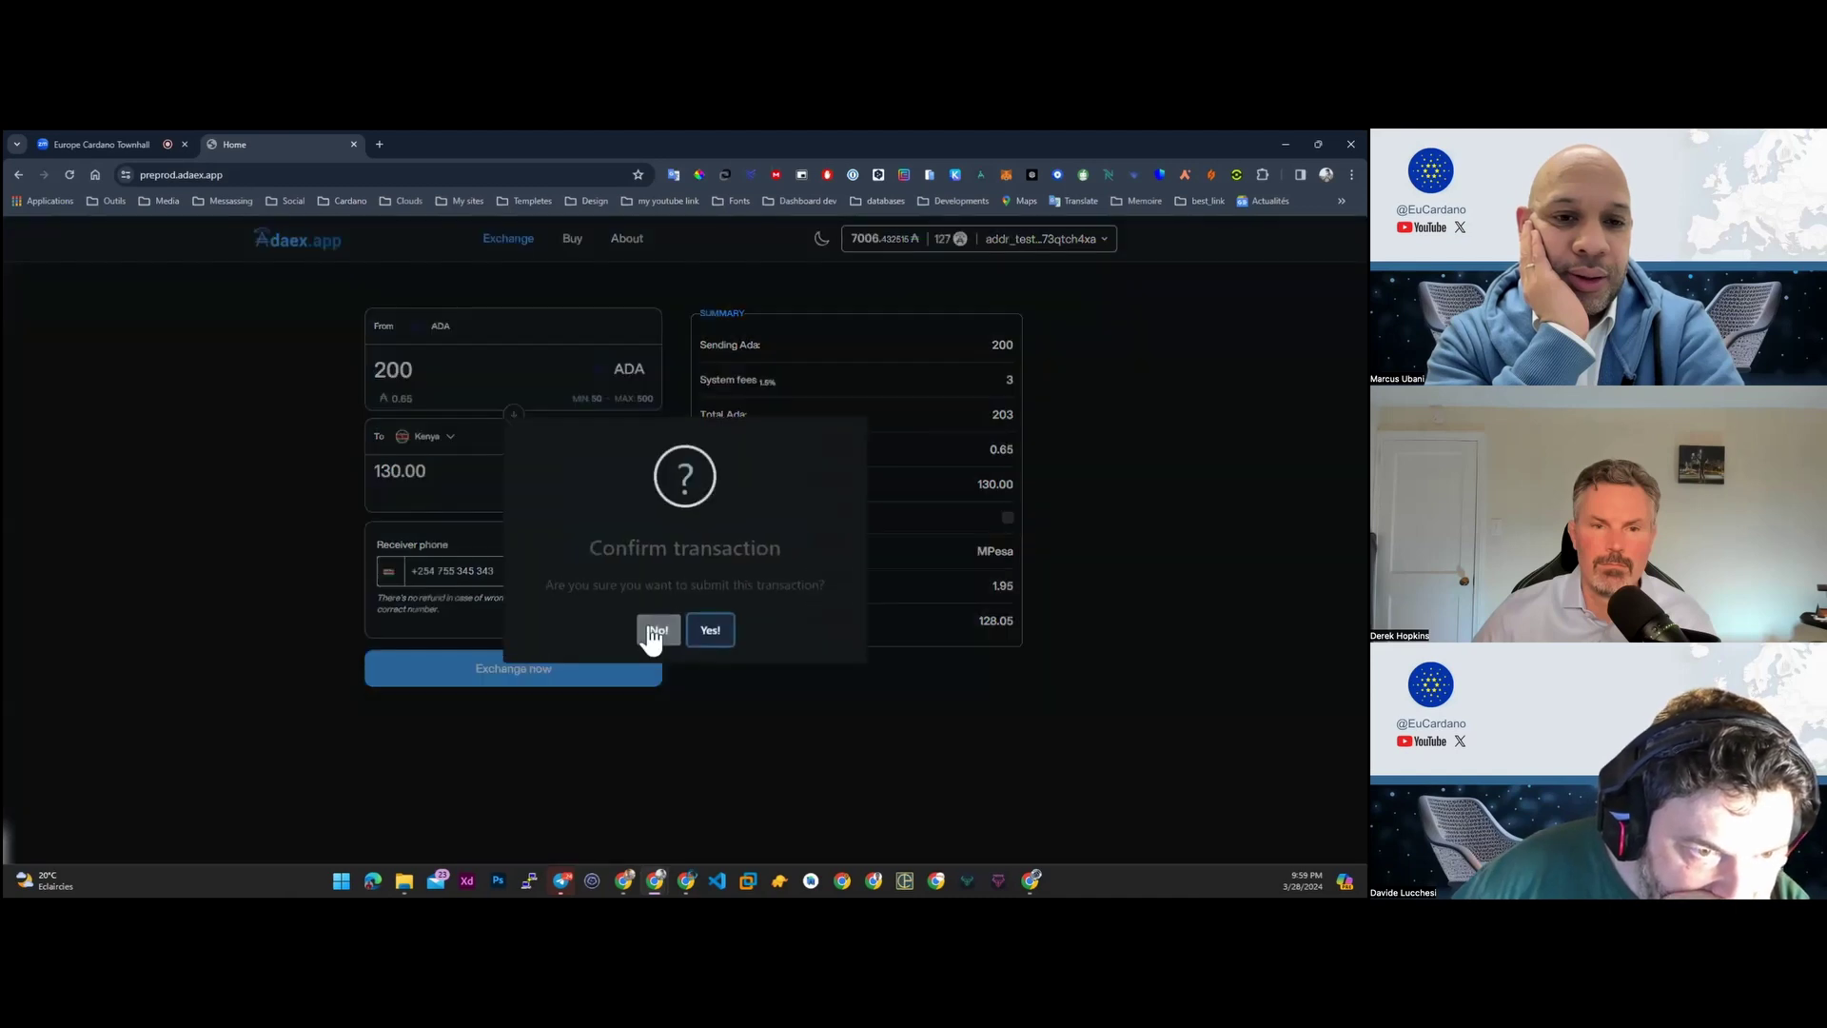
# Confirm the transaction and sign the 203.17 ADA payment in Nami with the wallet password
pyautogui.click(711, 630)
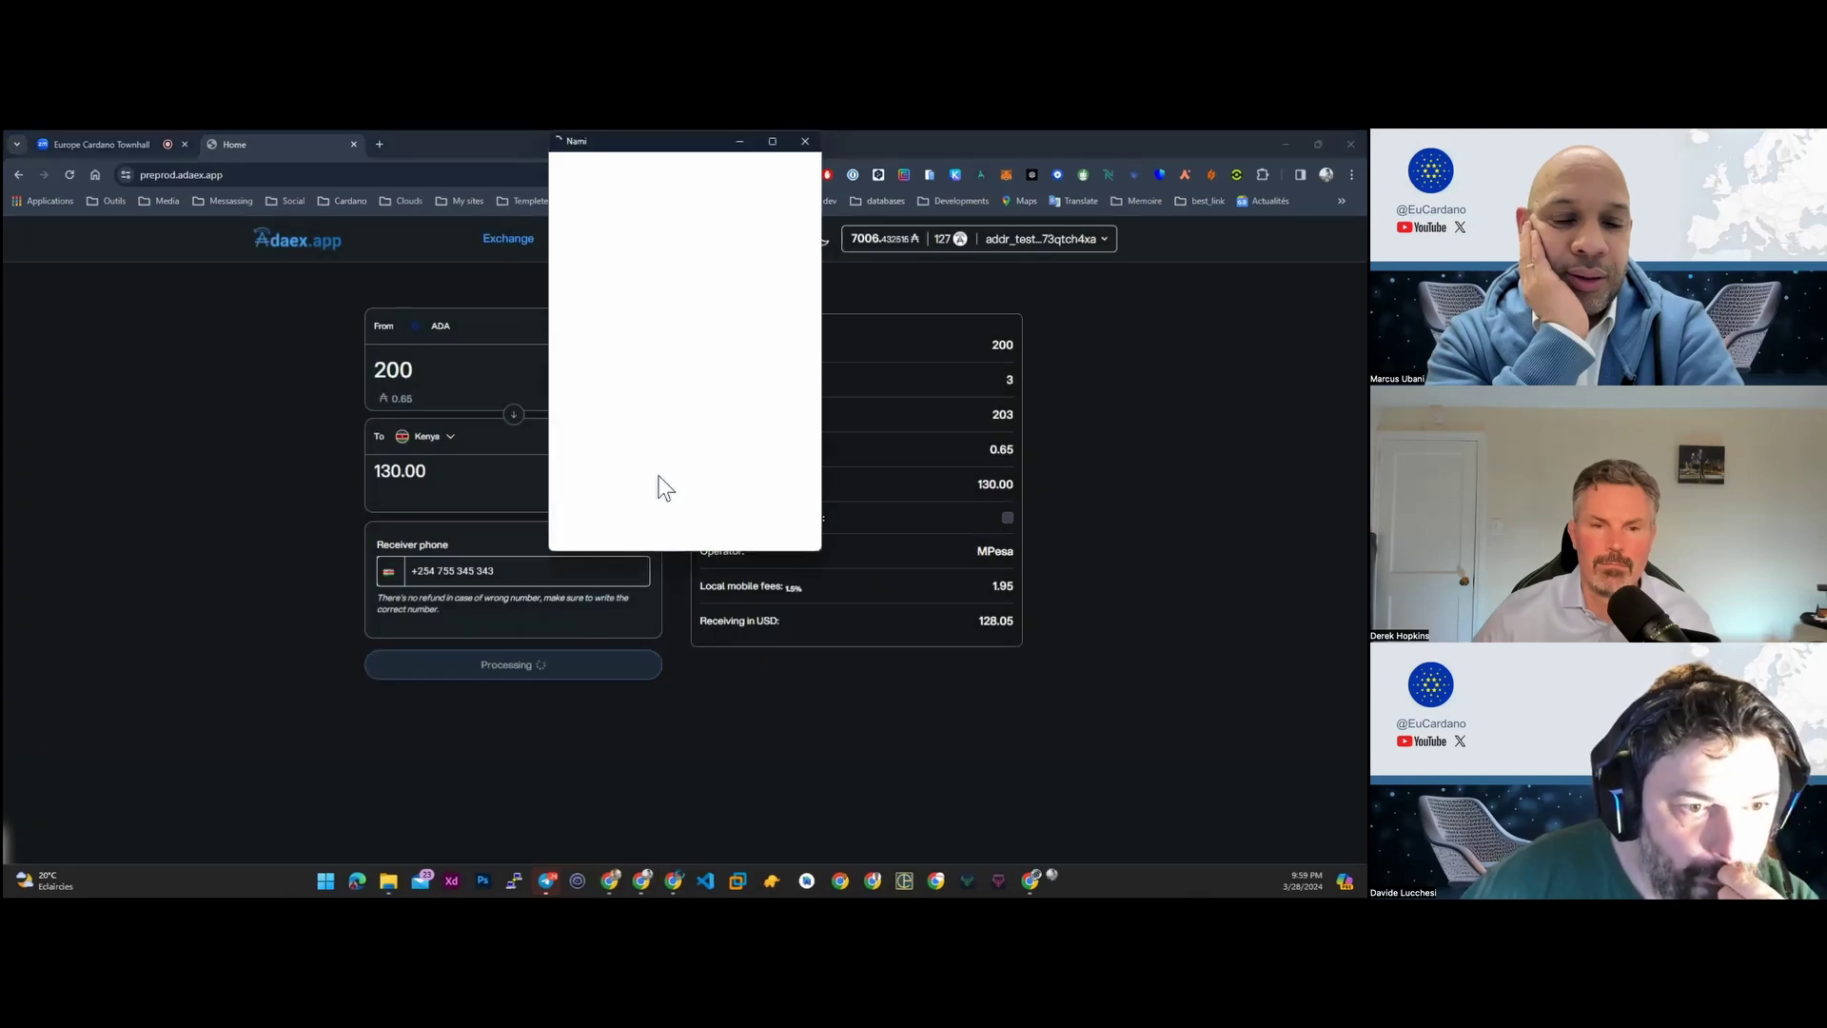
pyautogui.moveTo(659, 142)
pyautogui.mouseDown()
pyautogui.moveTo(650, 303)
pyautogui.moveTo(193, 301)
pyautogui.mouseUp()
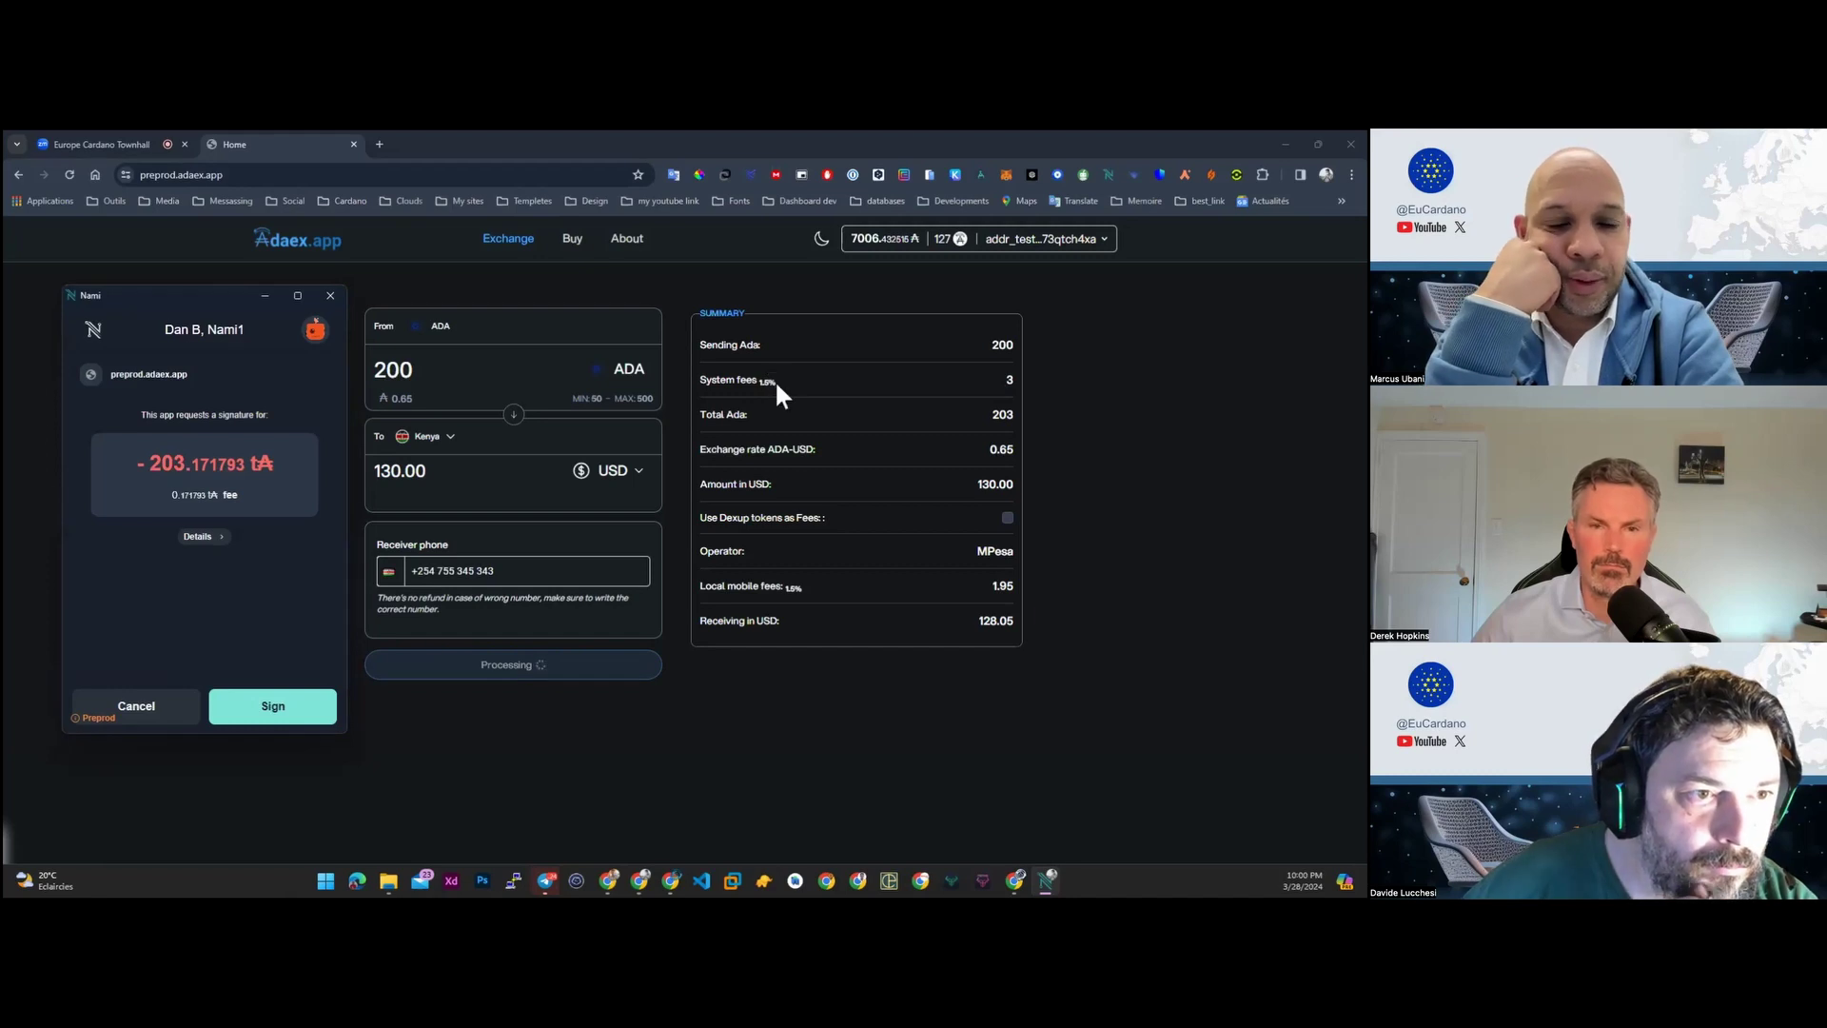
pyautogui.moveTo(196, 290); pyautogui.dragTo(621, 300)
pyautogui.click(693, 717)
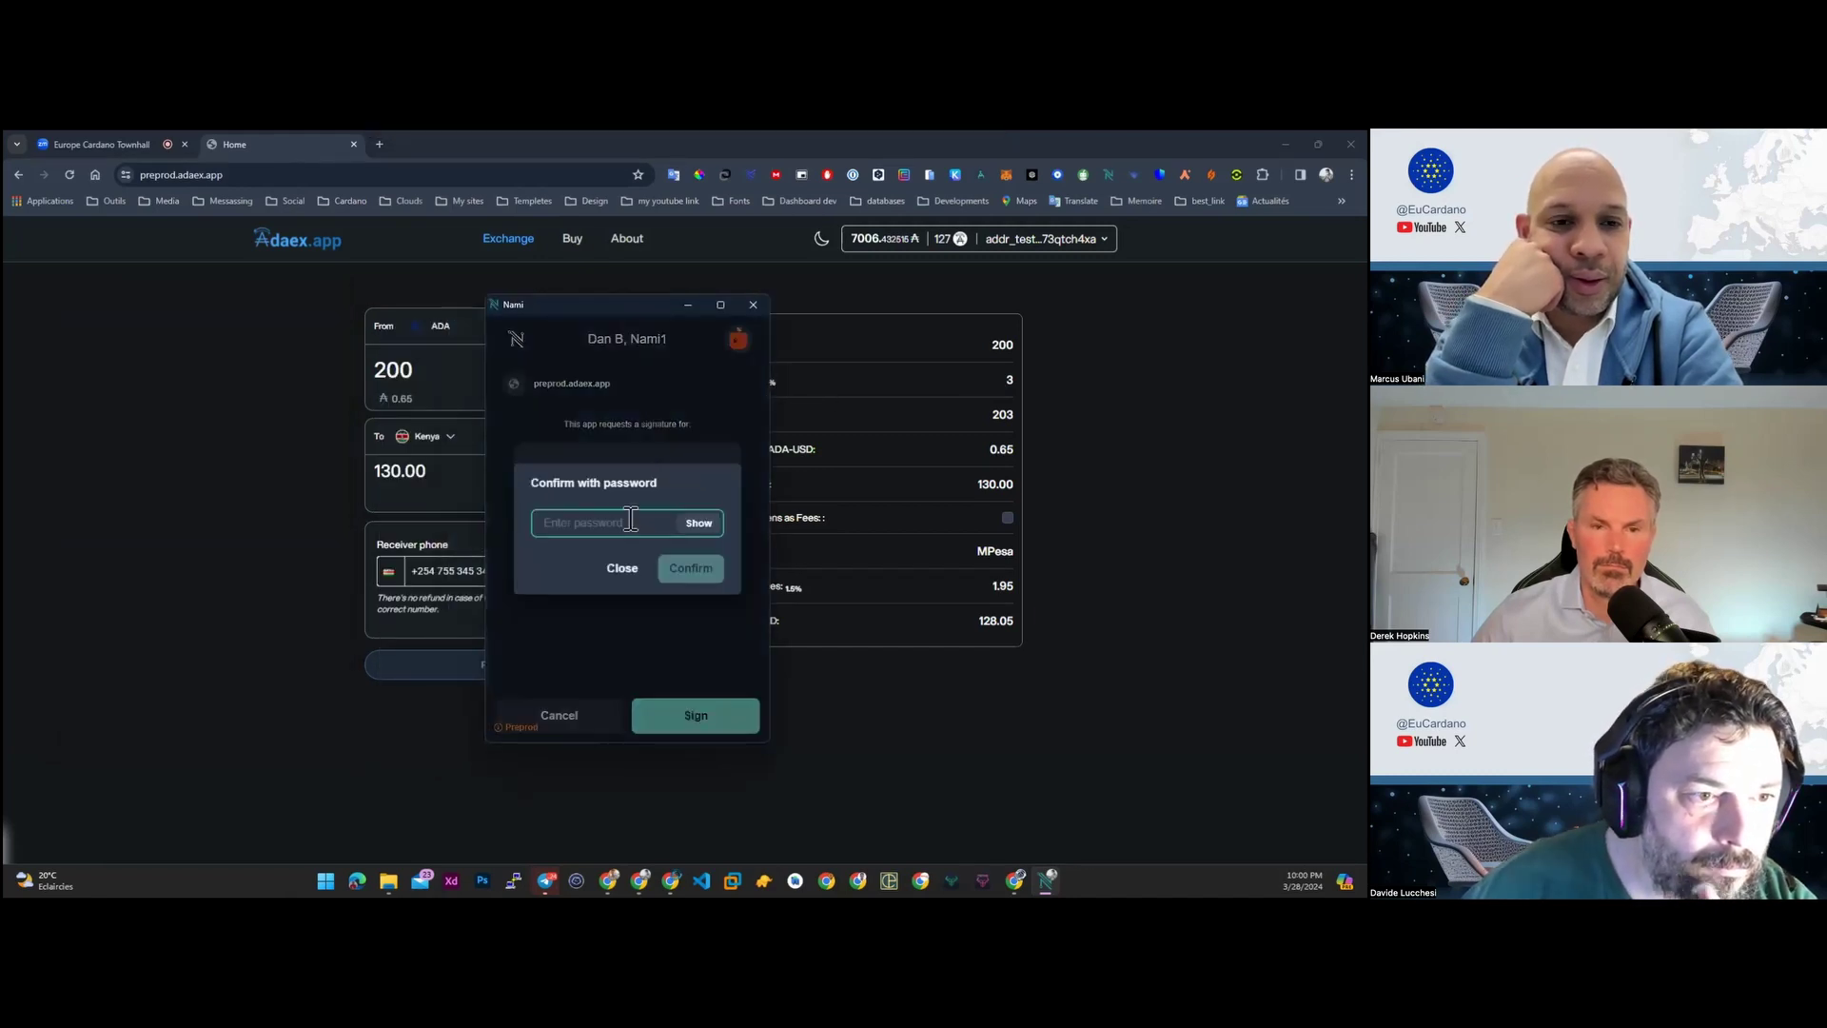
pyautogui.write('********')
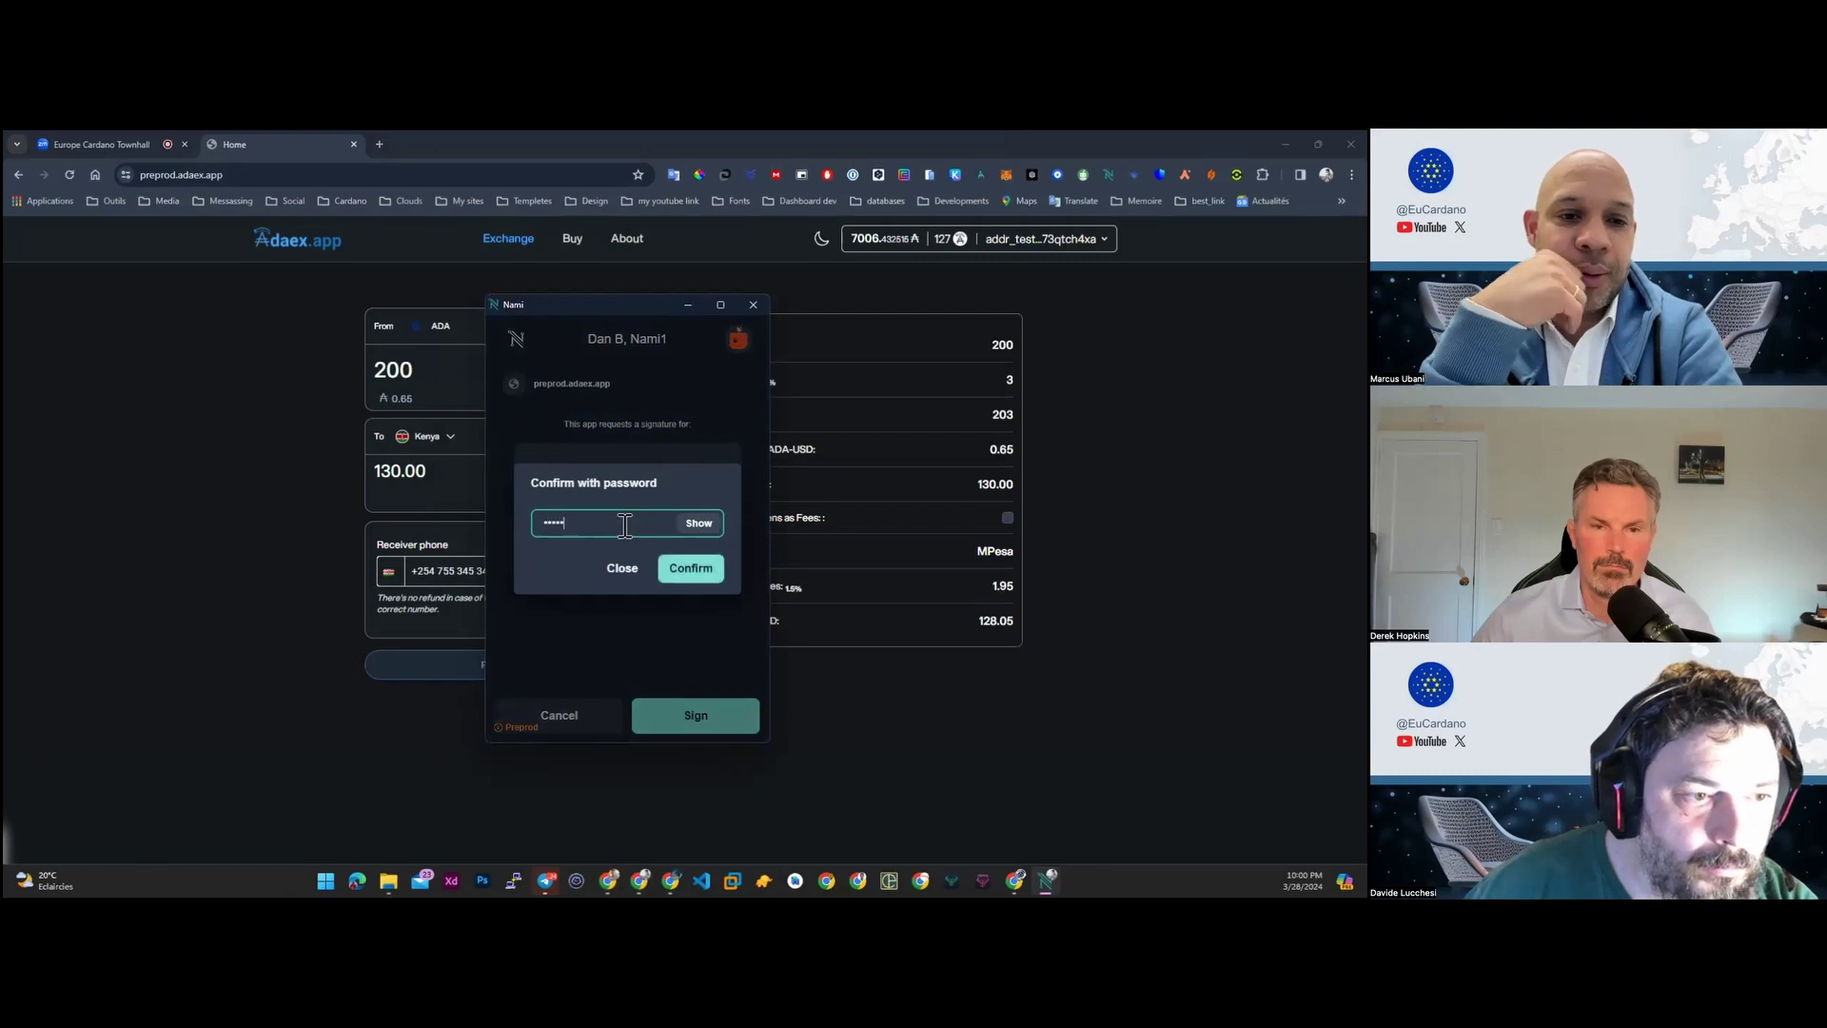
pyautogui.press('Return')
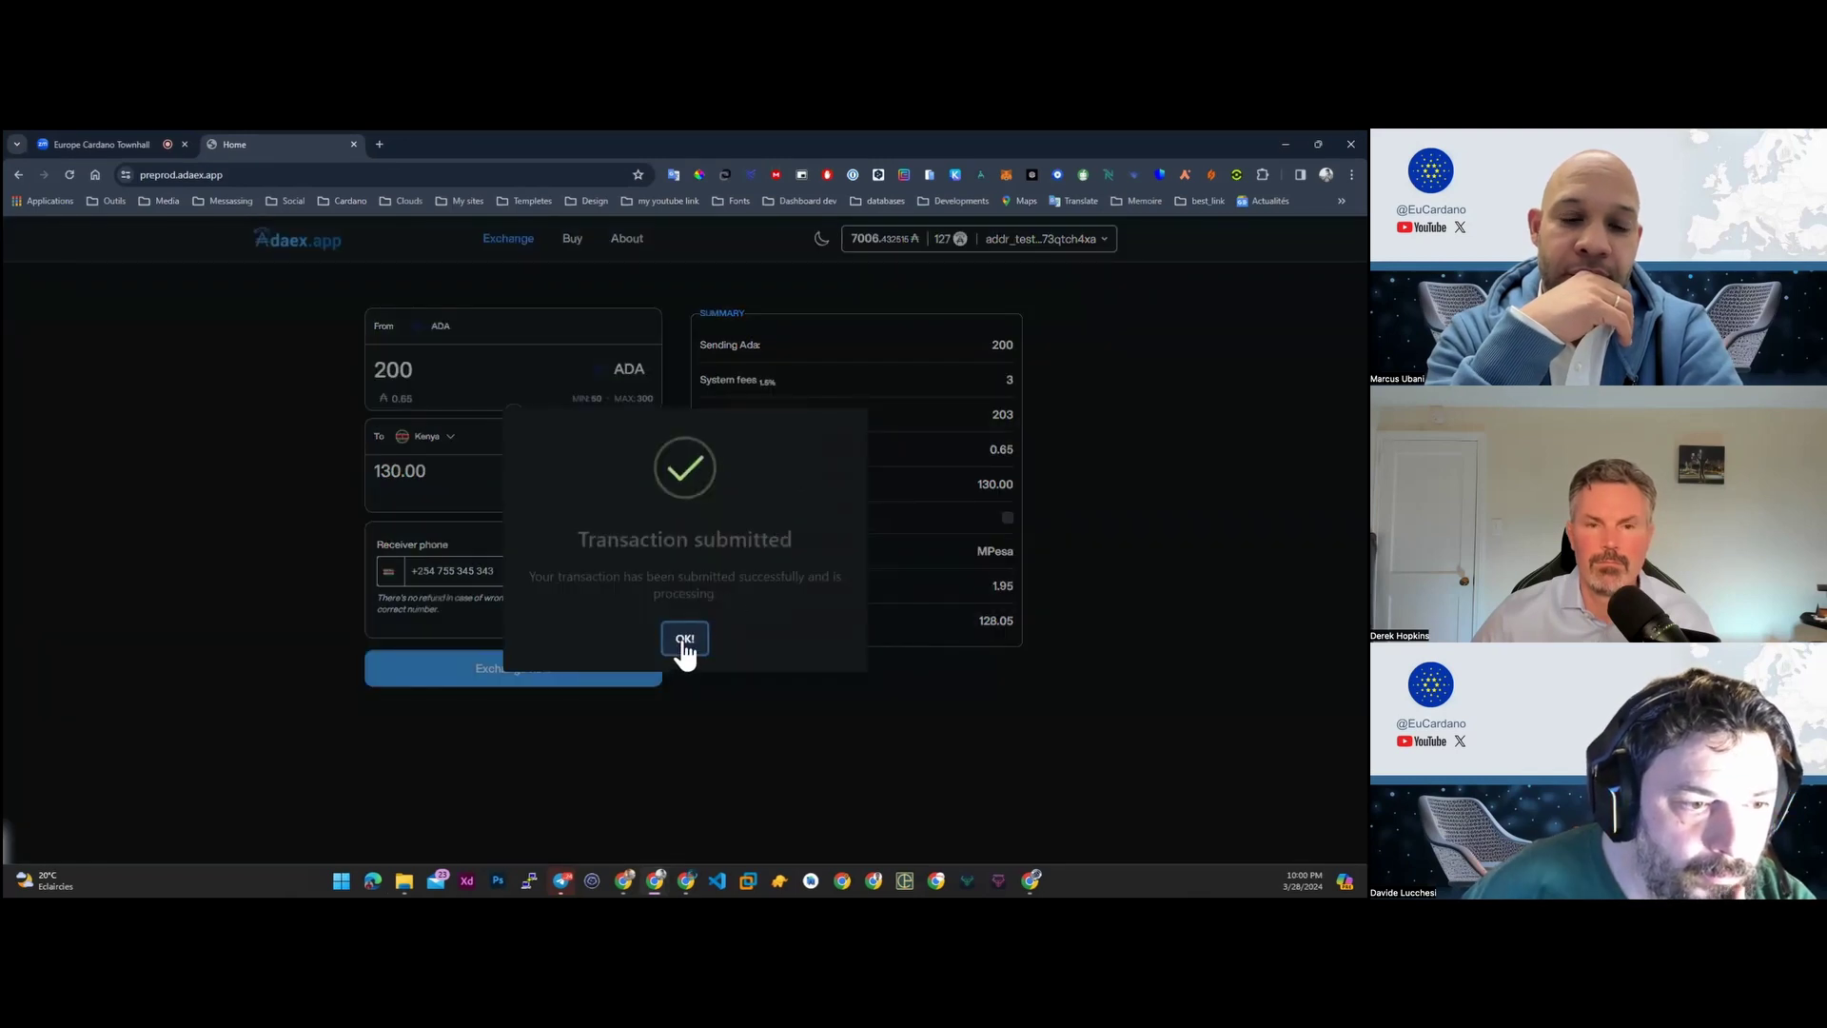
# Open the Account history, expand the completed 200 ADA exchange and view it on Cardanoscan
pyautogui.click(685, 641)
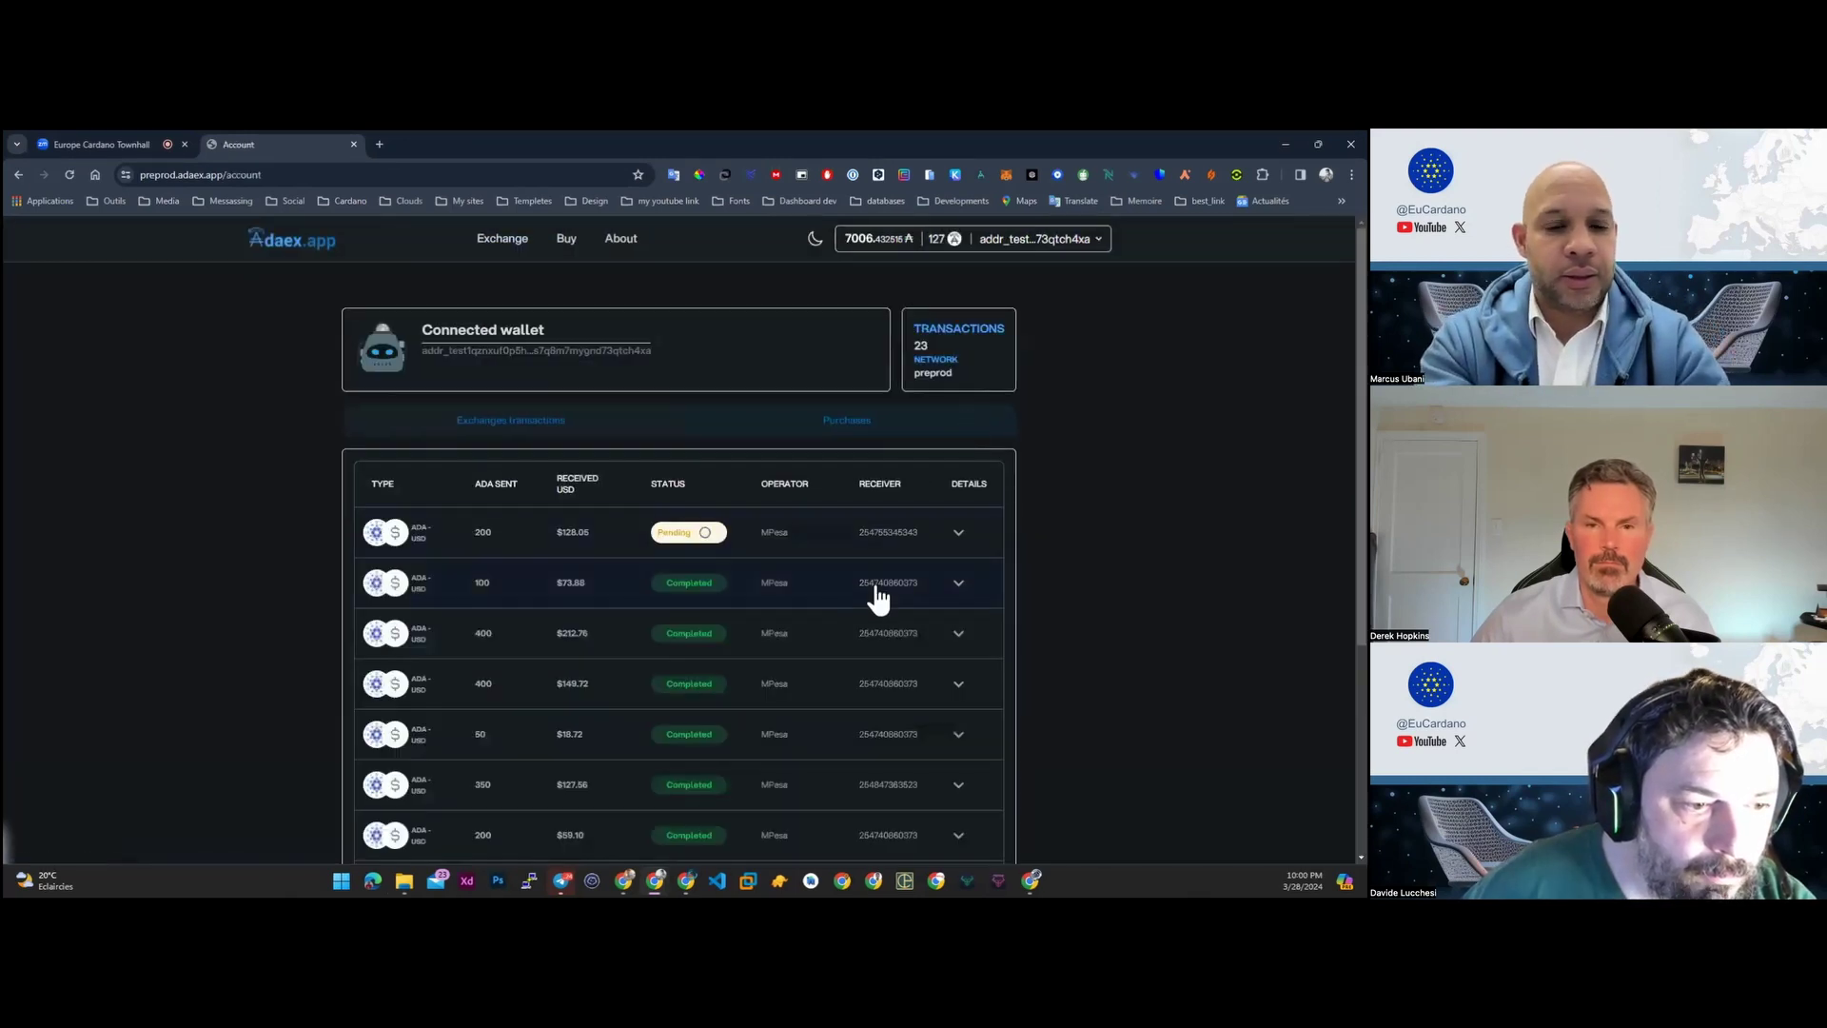
pyautogui.scroll(-3, 827, 643)
pyautogui.scroll(3, 886, 601)
pyautogui.scroll(-4, 918, 639)
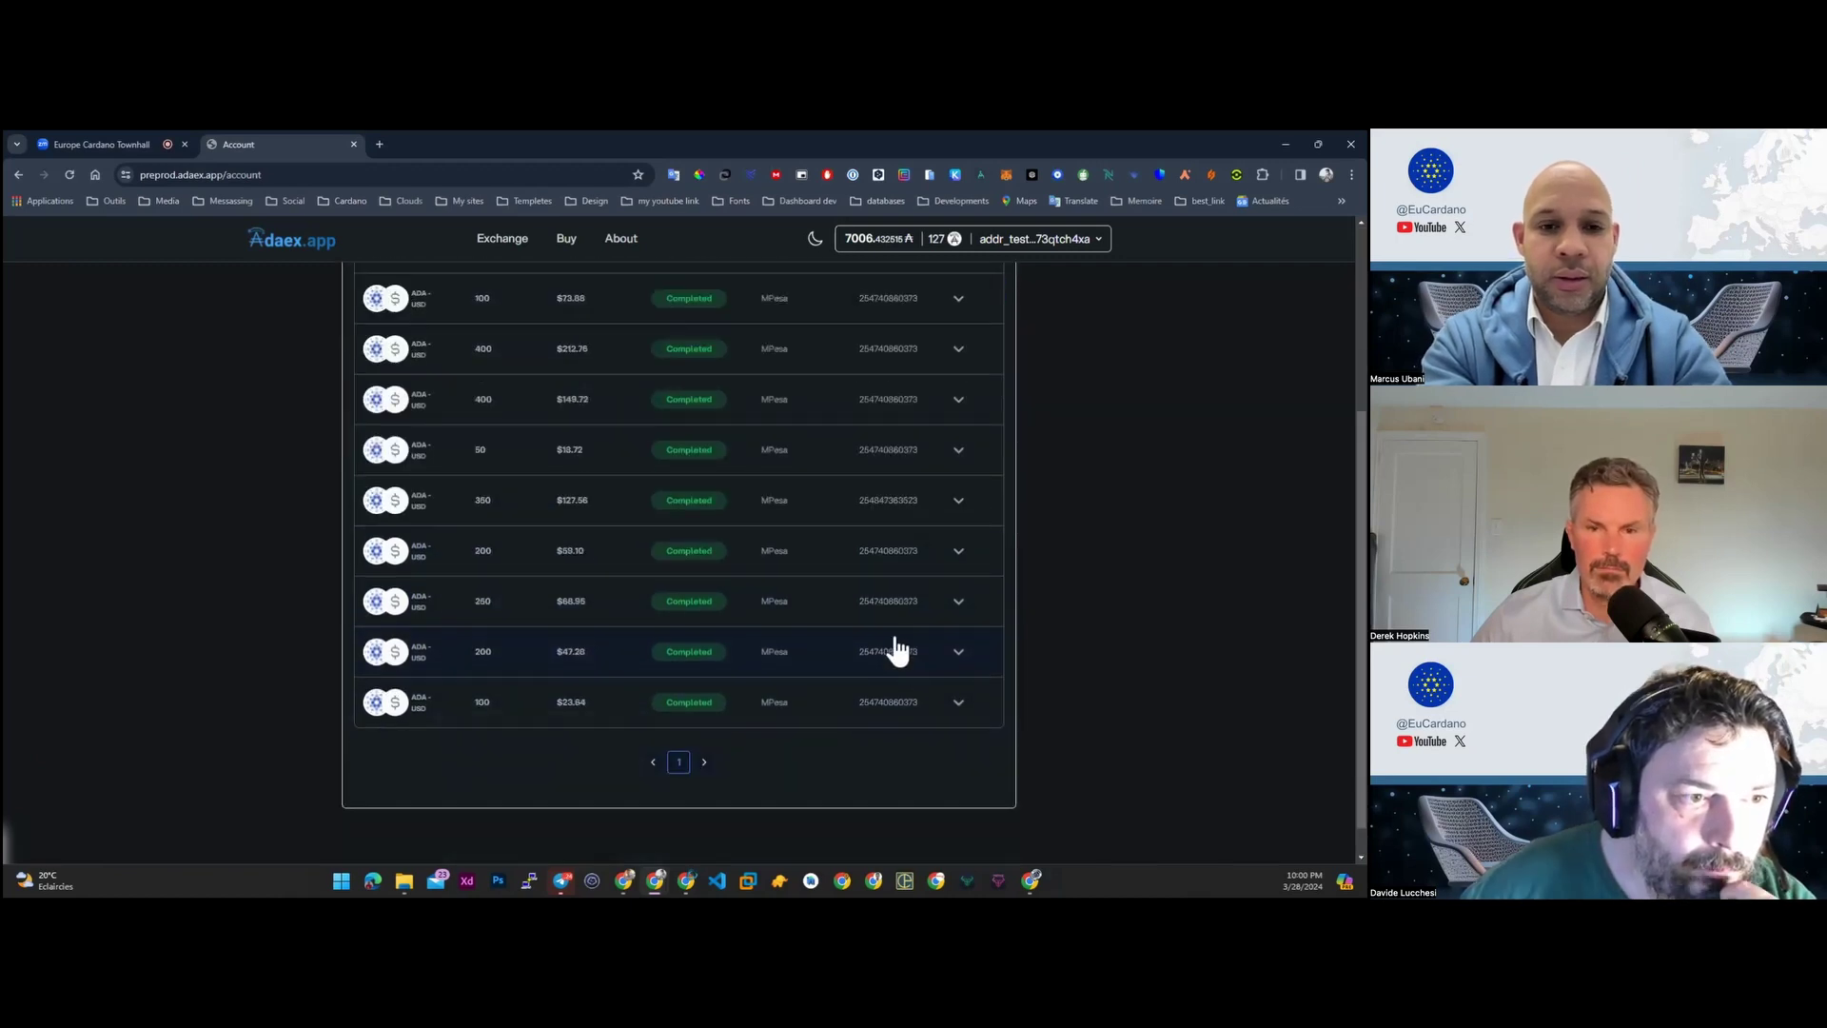
pyautogui.scroll(4, 896, 650)
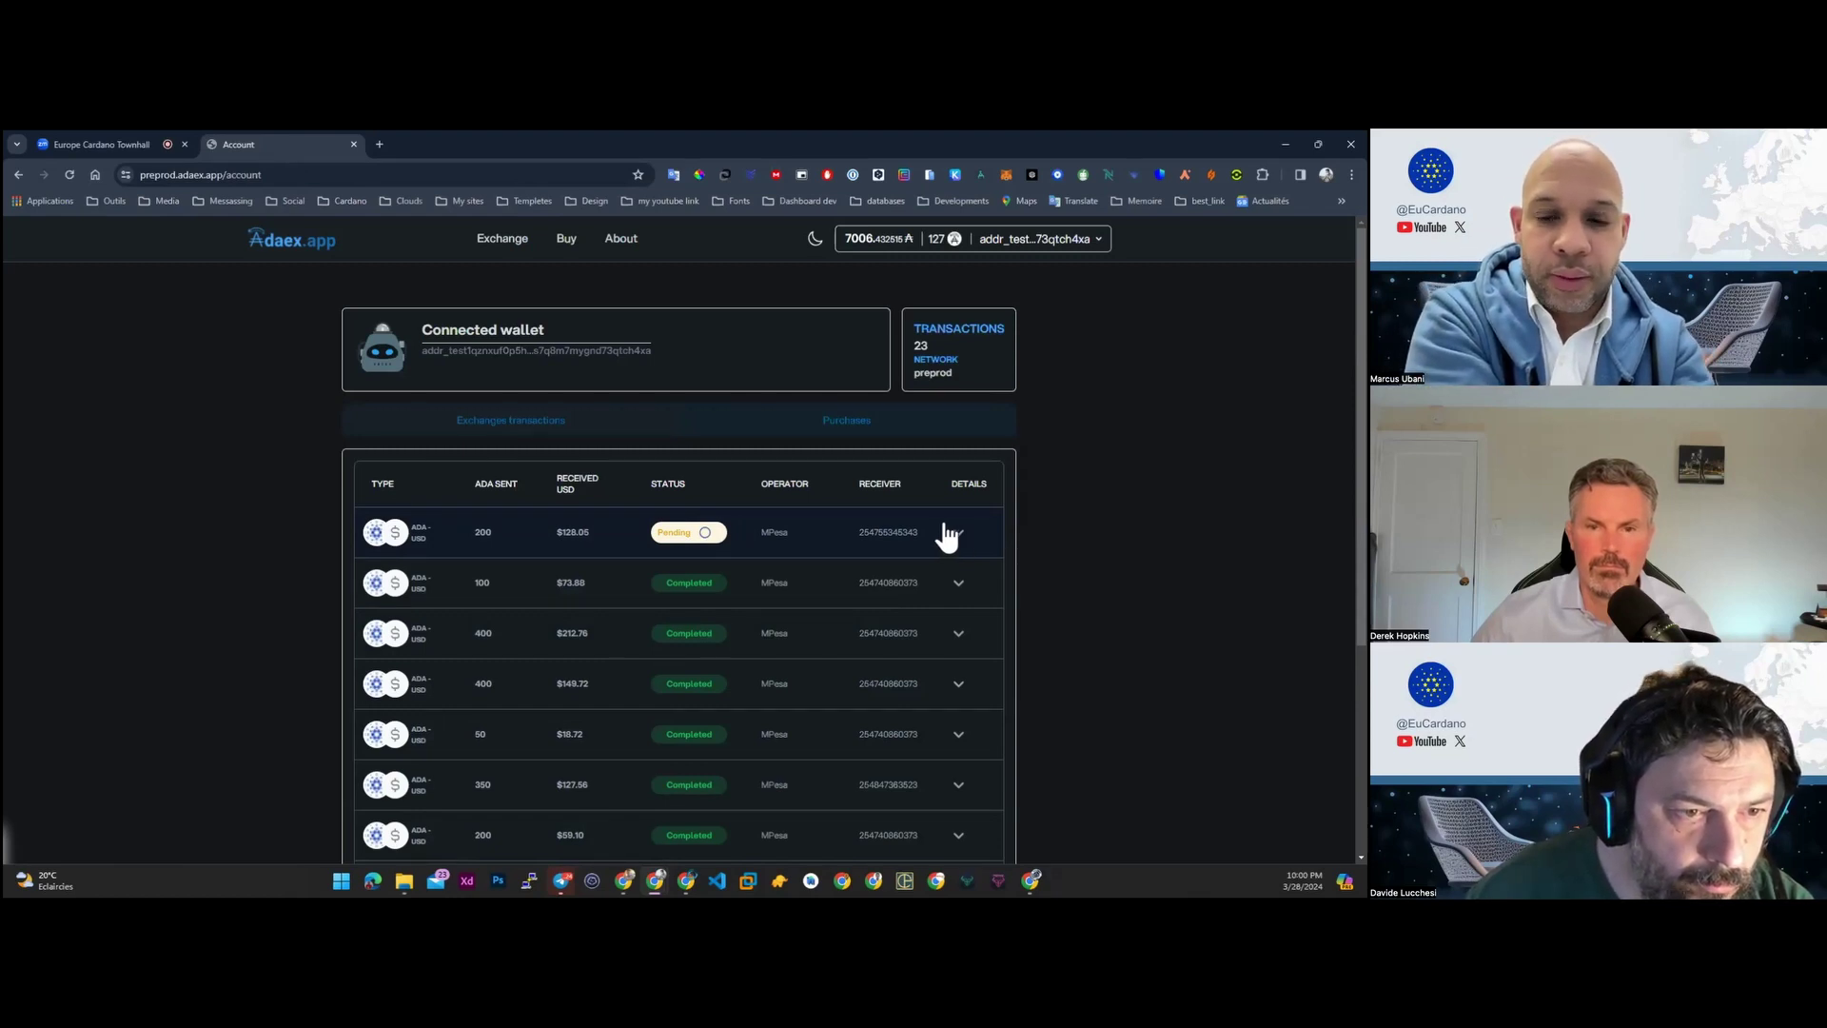
pyautogui.click(571, 243)
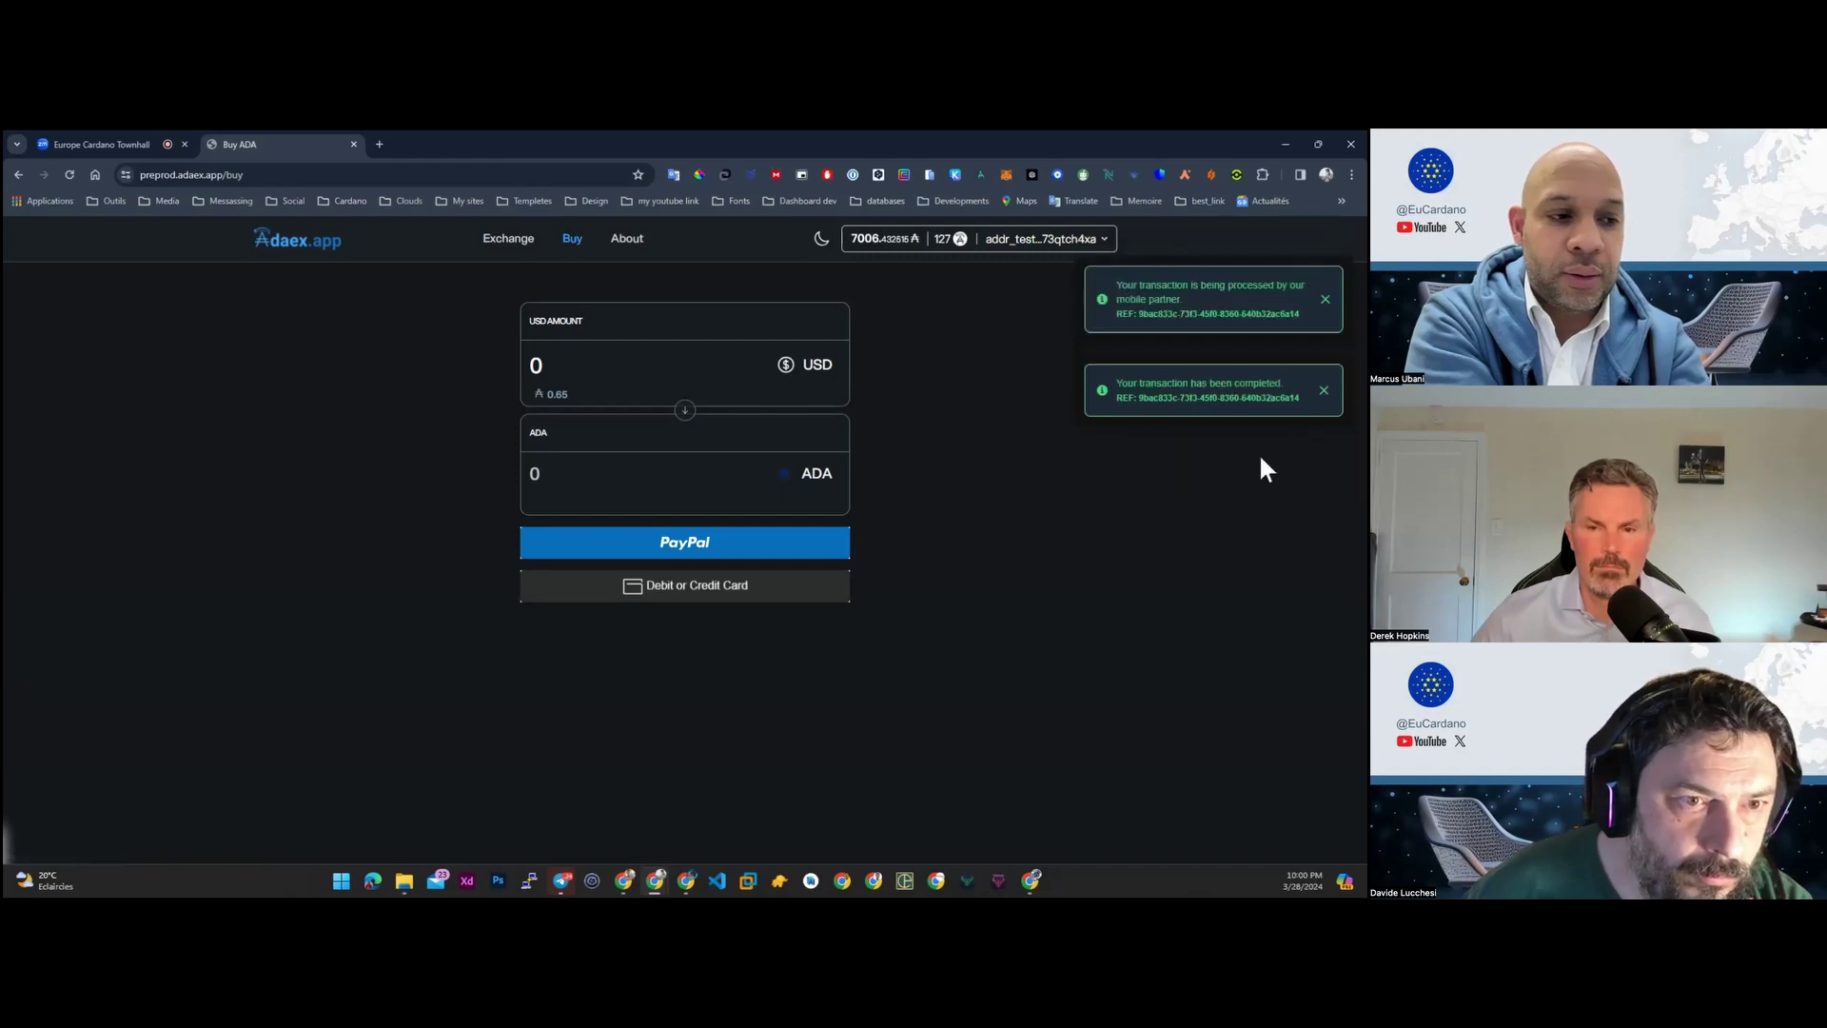
pyautogui.click(999, 239)
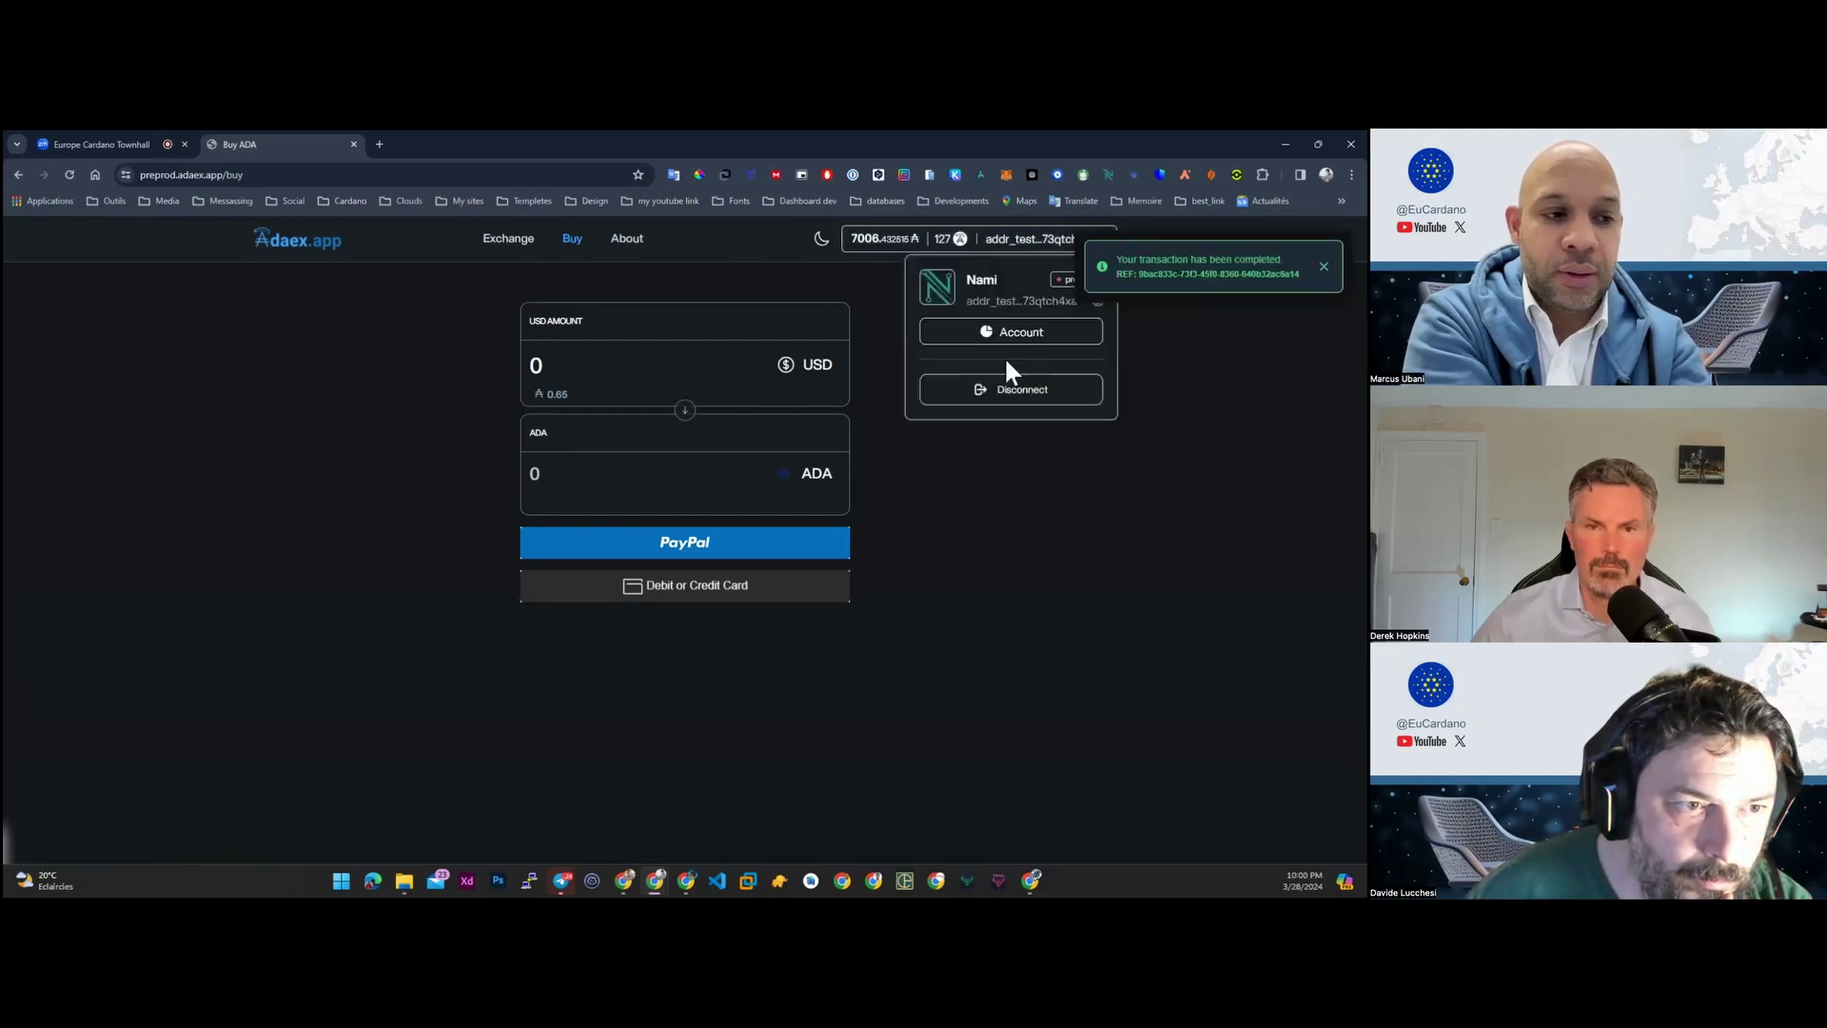
pyautogui.click(1014, 337)
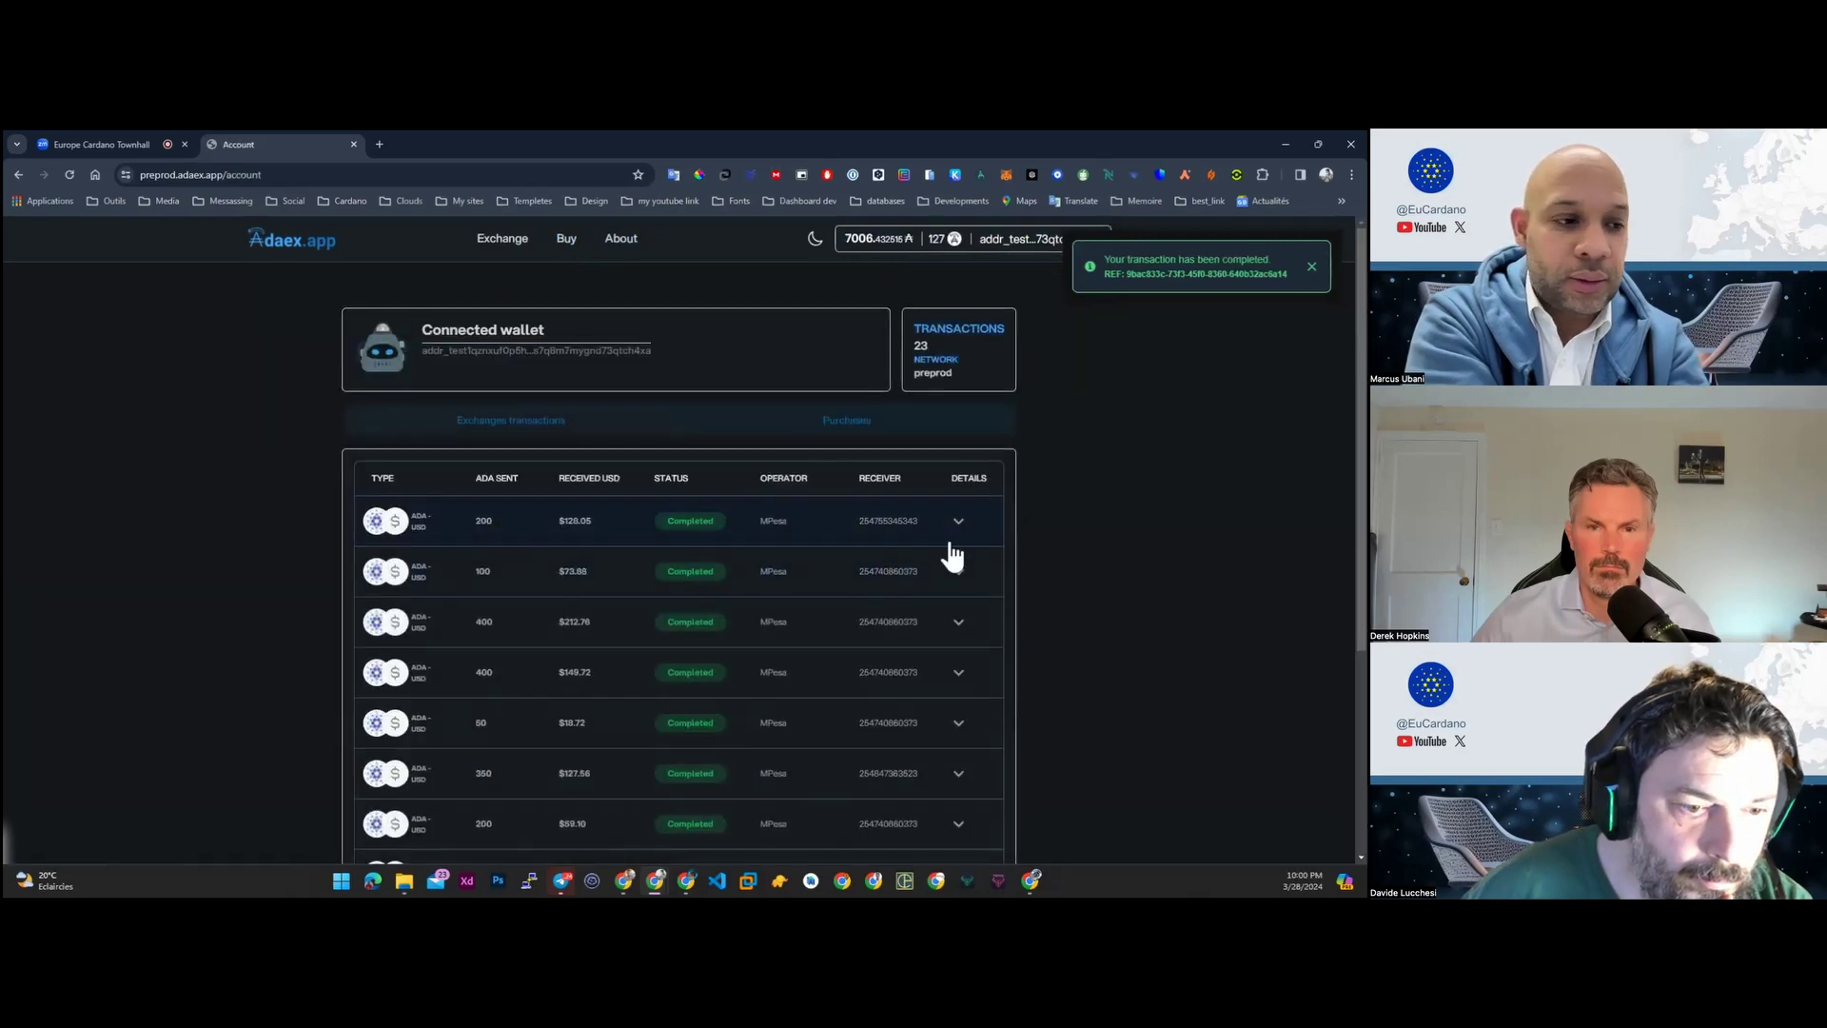
pyautogui.click(960, 522)
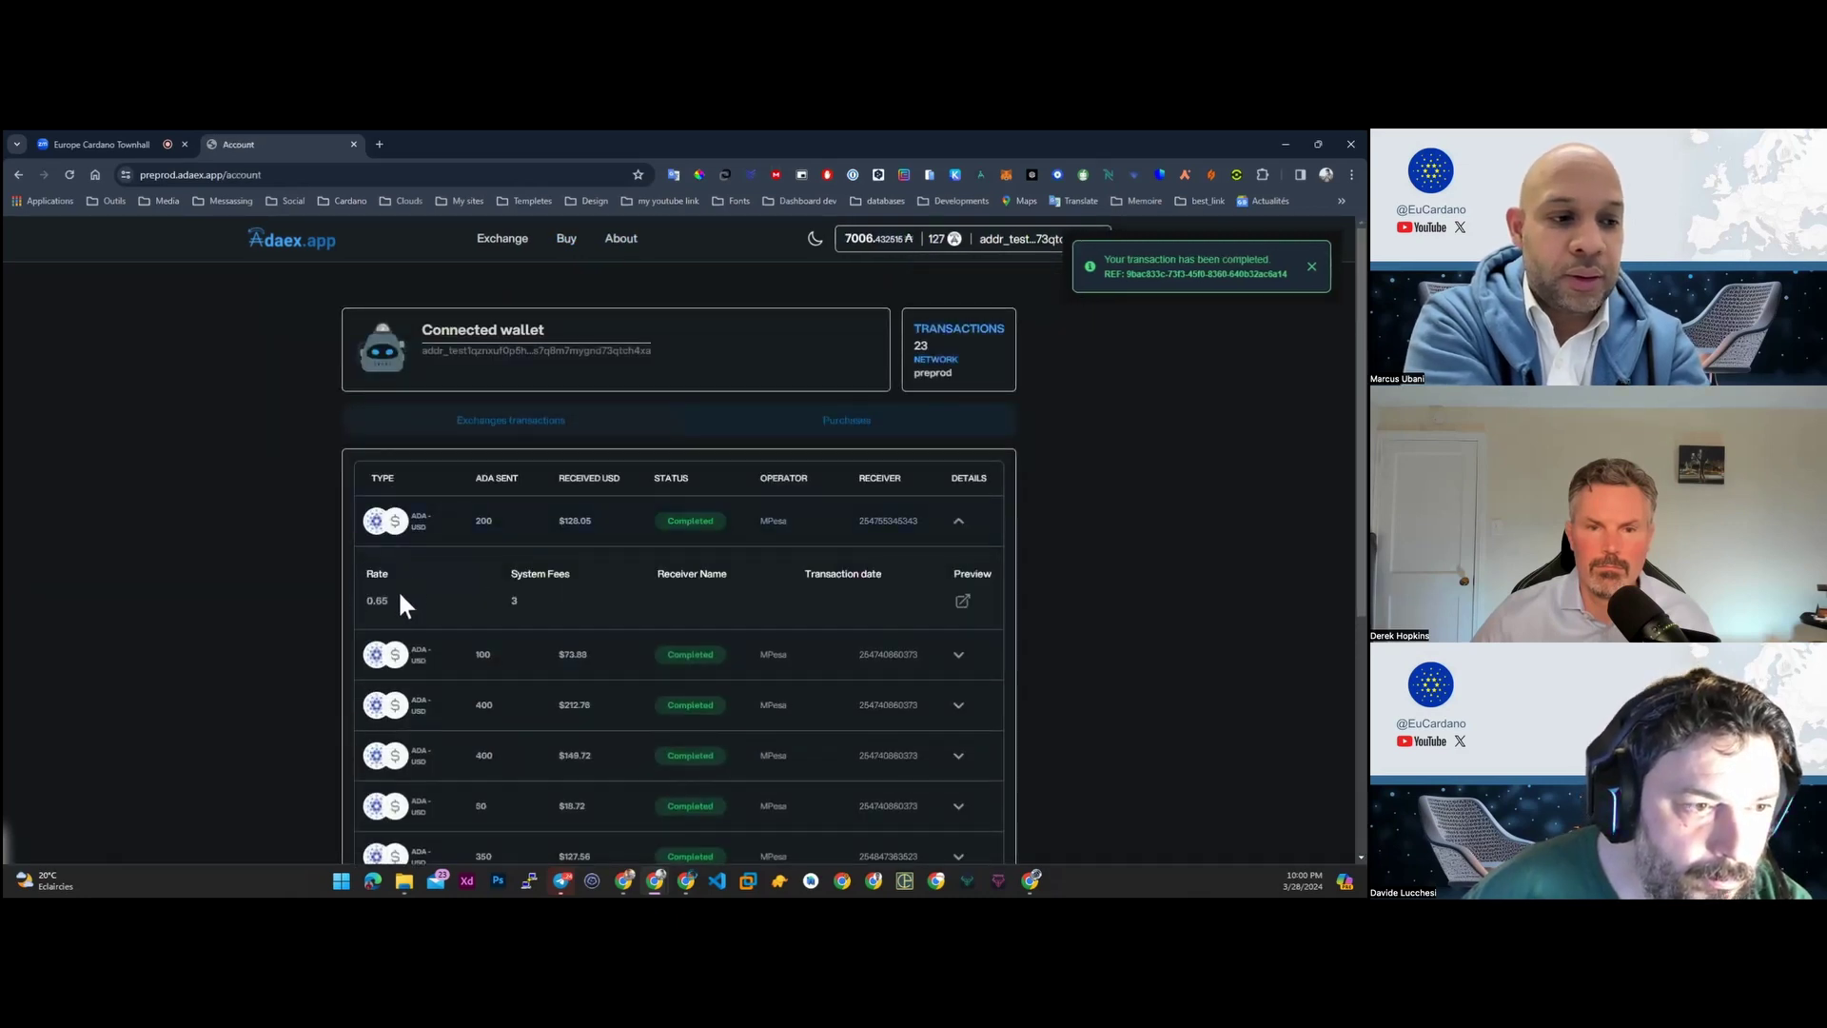
pyautogui.click(965, 605)
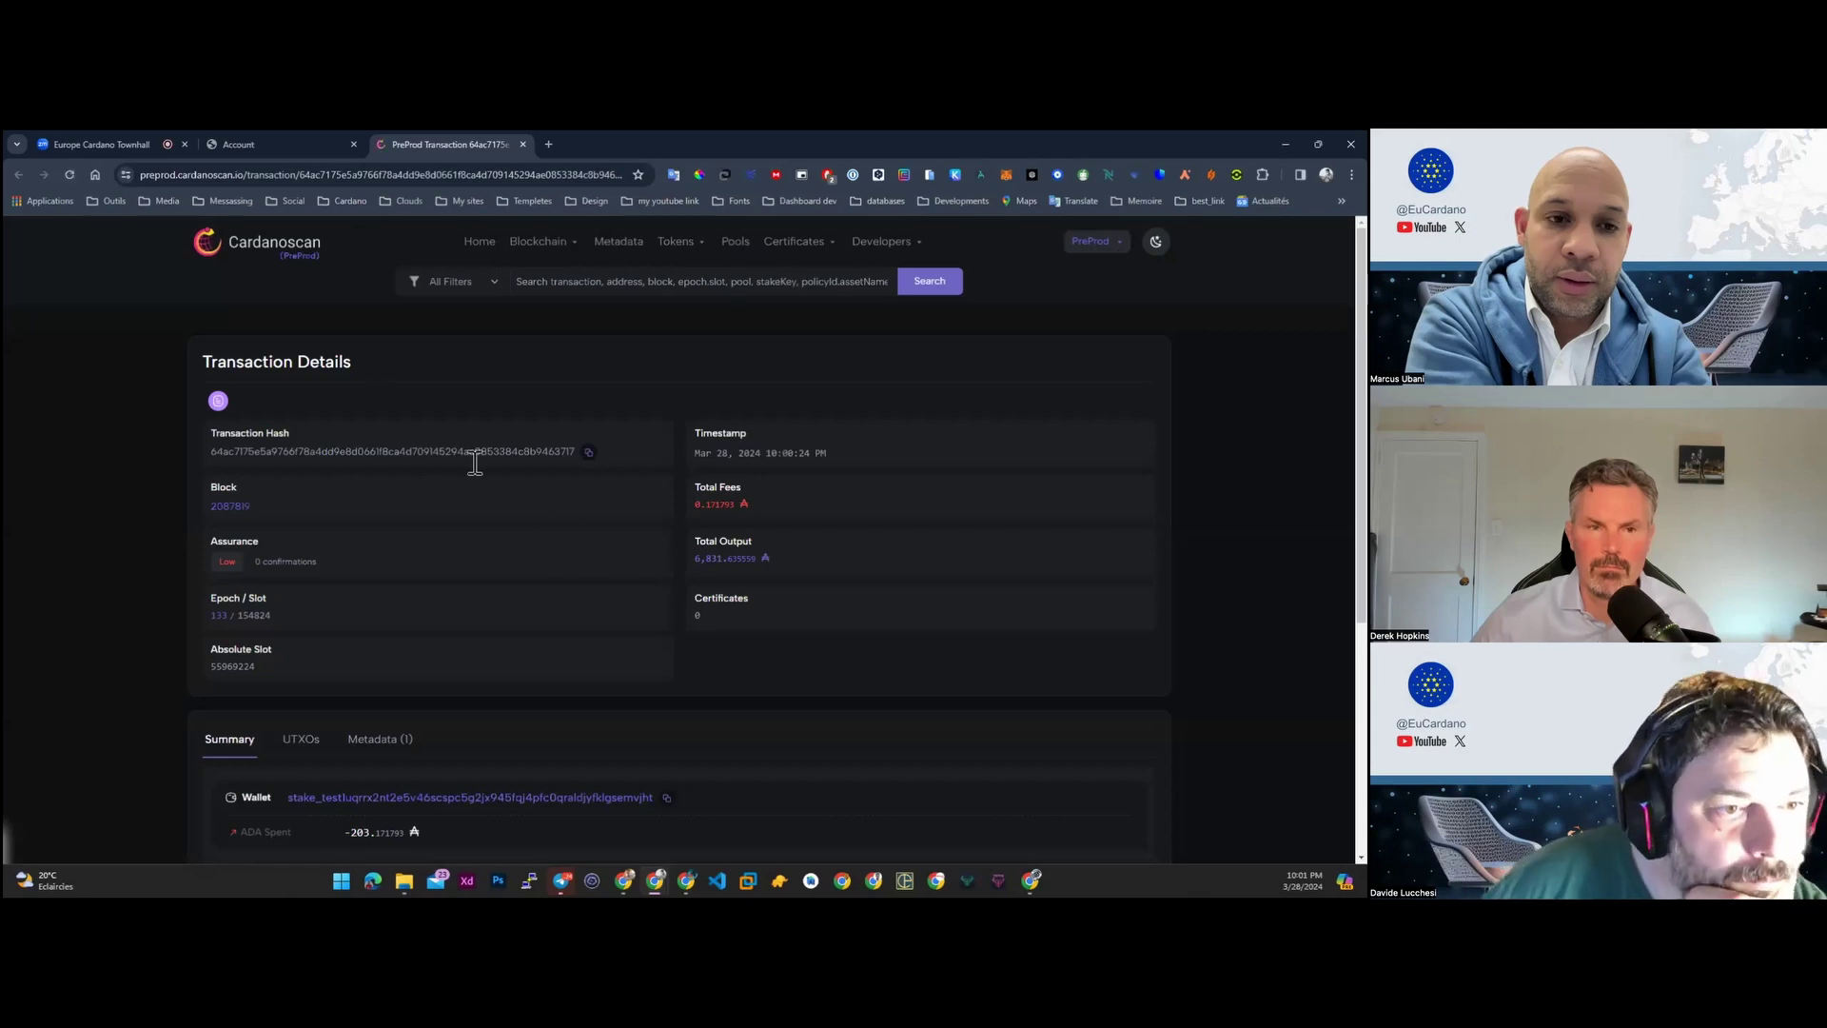
pyautogui.scroll(-5, 322, 618)
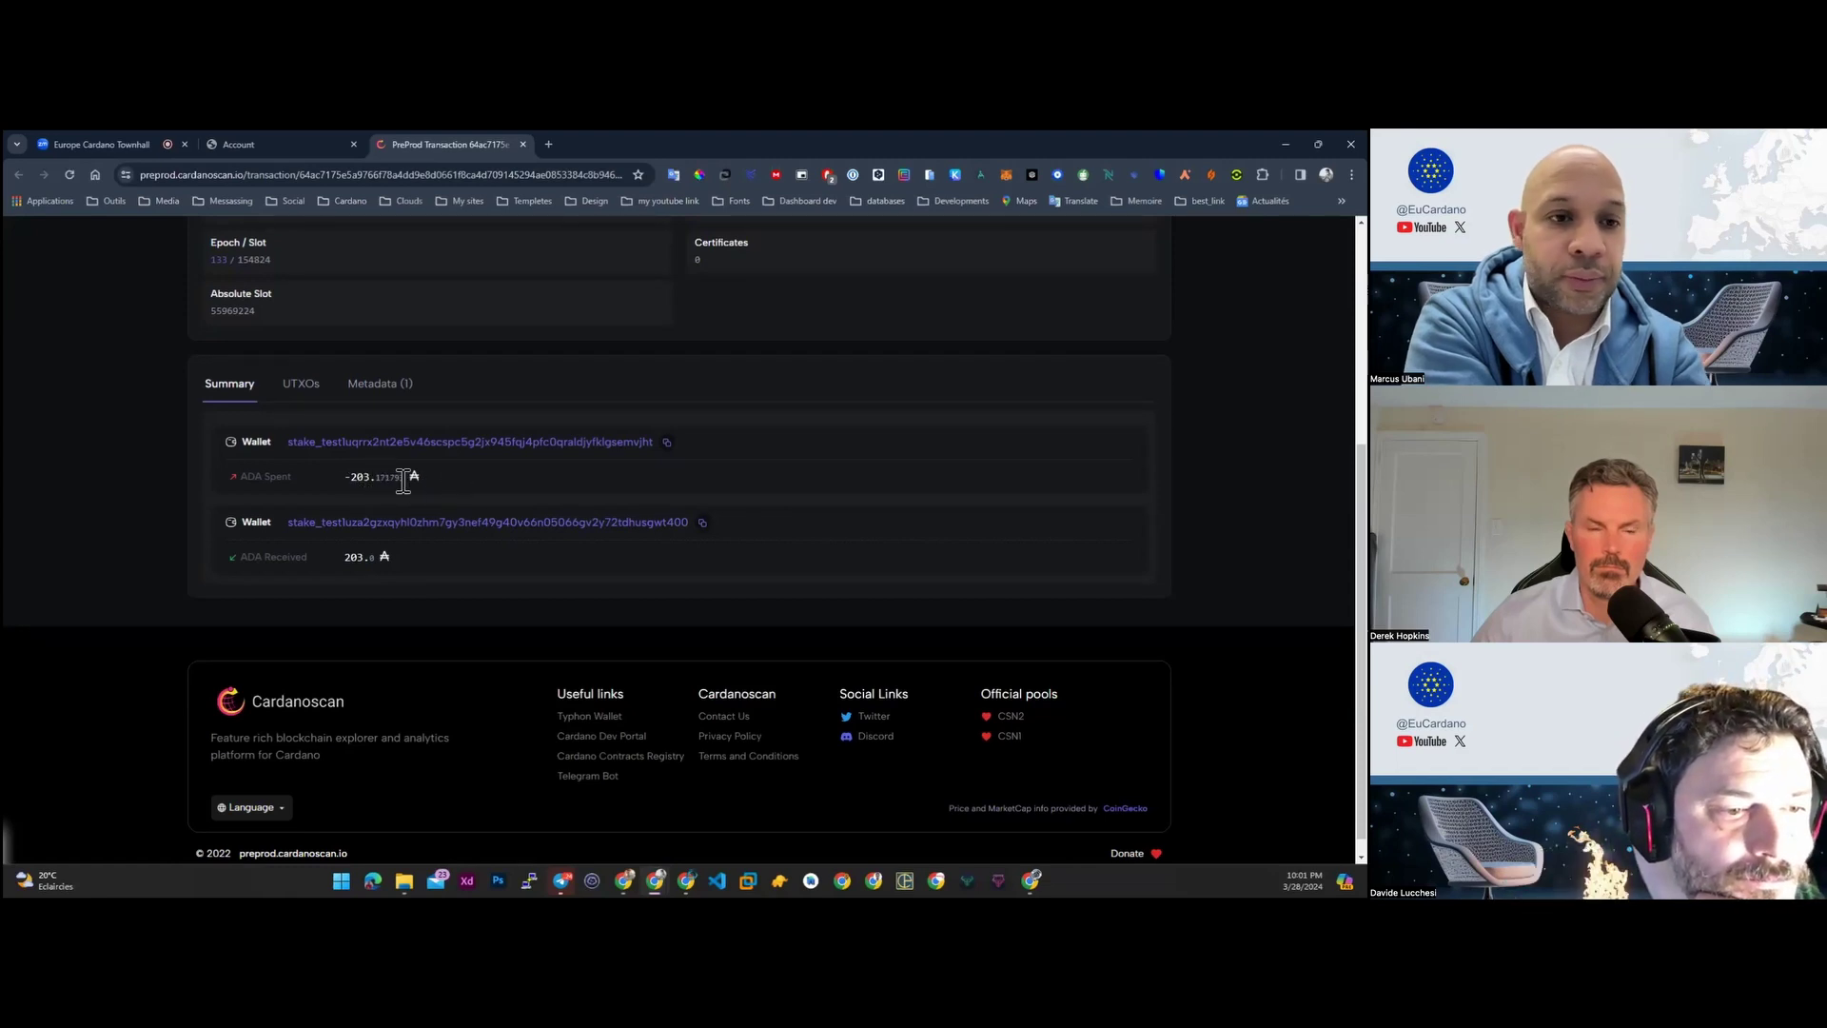
# Check the 203.17 ADA spent in Cardanoscan's summary, then return to the Adaex account page
pyautogui.doubleClick(388, 475)
pyautogui.scroll(5, 396, 258)
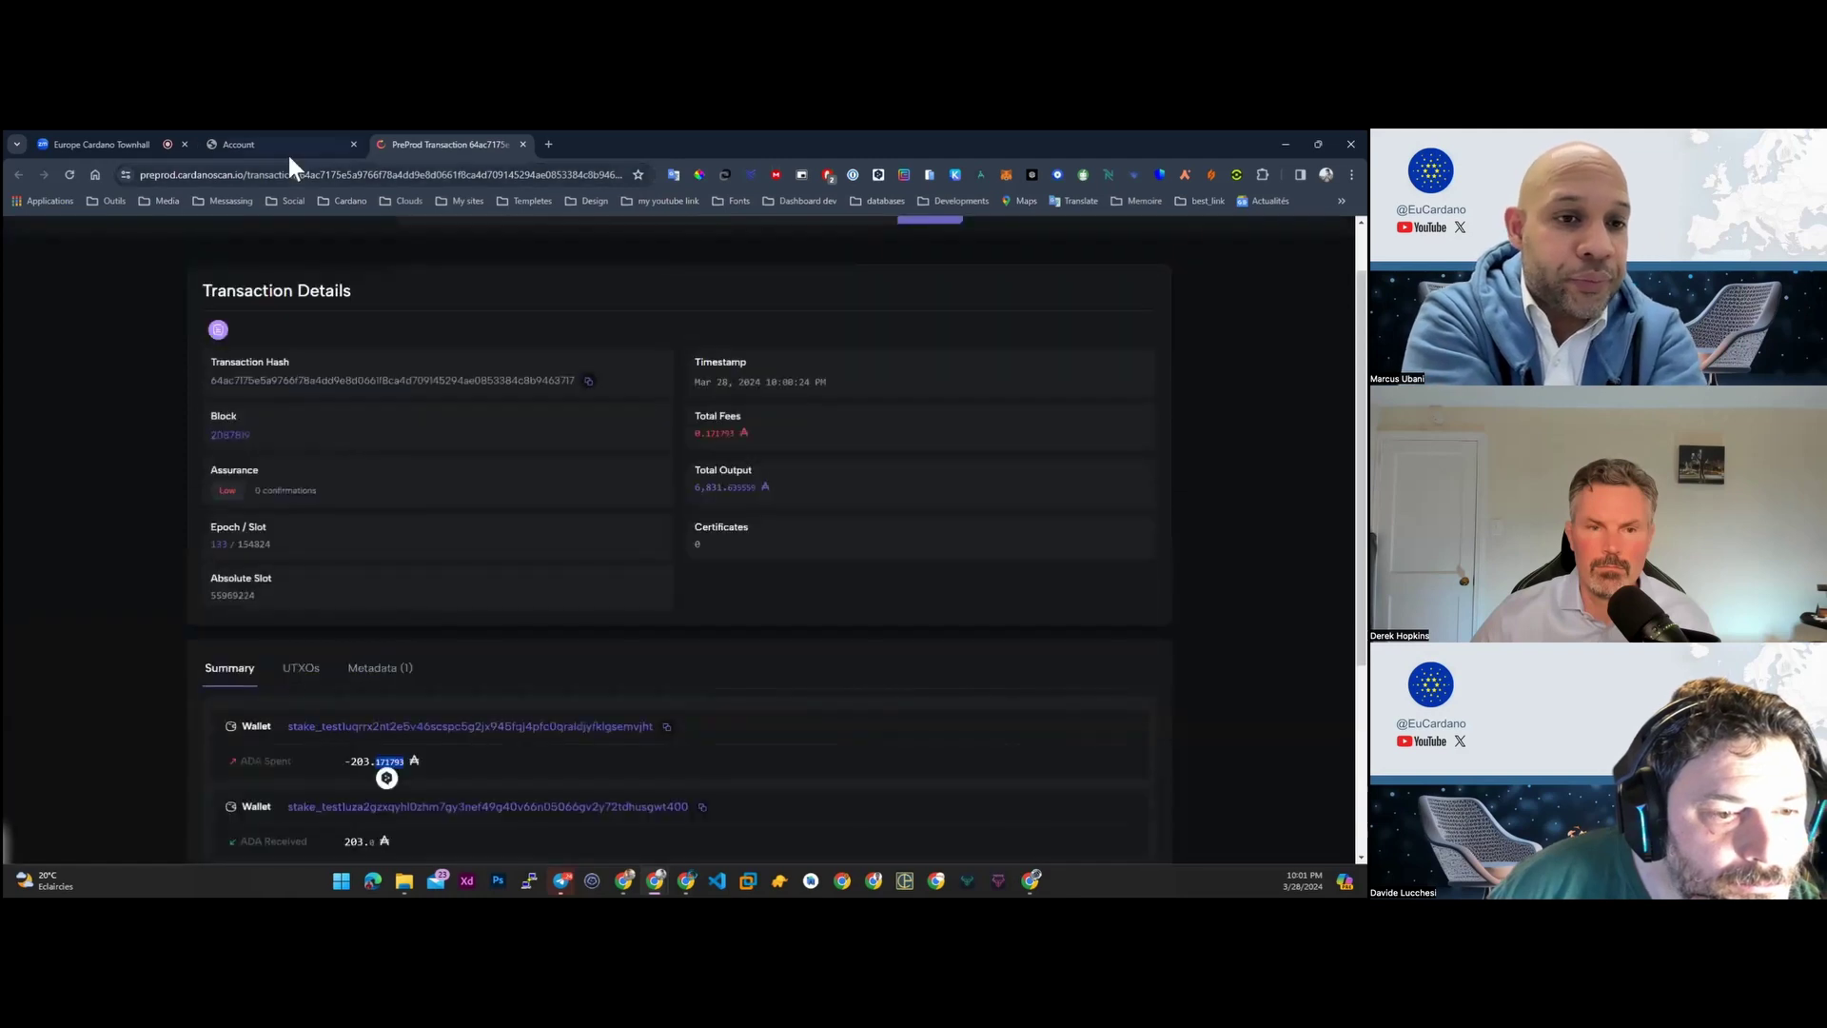
pyautogui.click(286, 148)
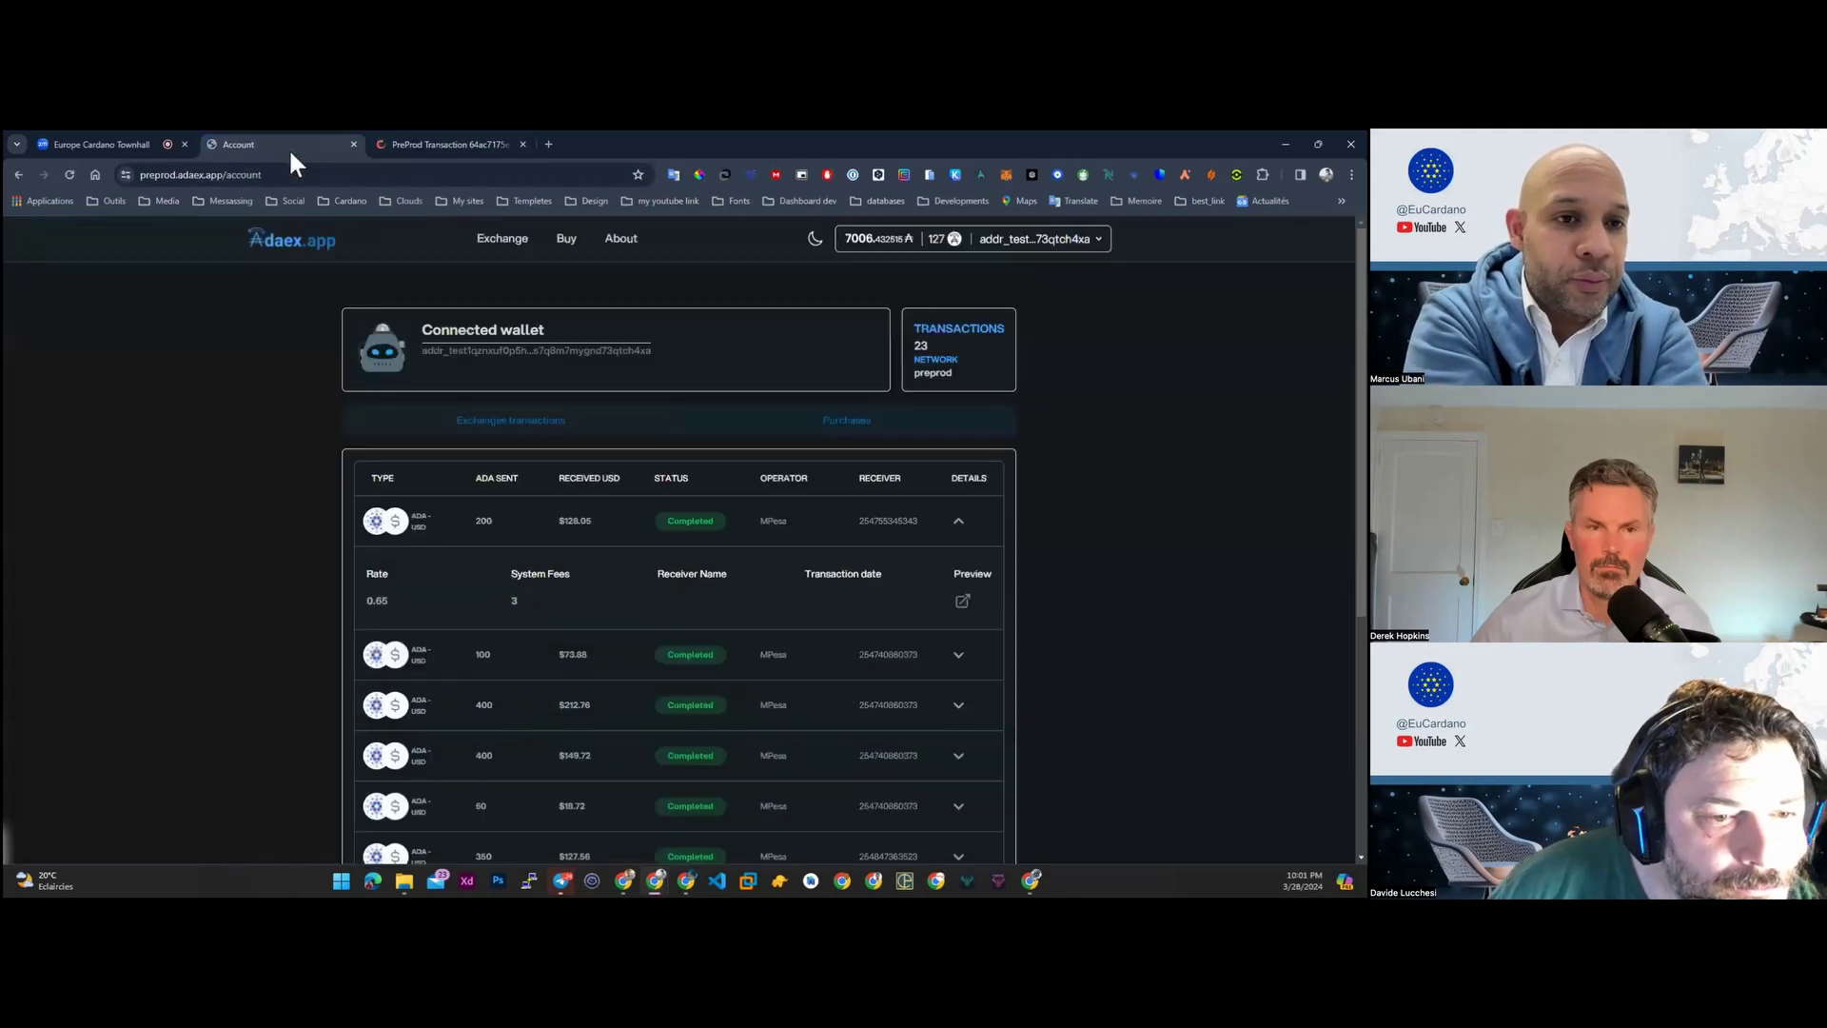
pyautogui.click(566, 239)
pyautogui.click(619, 368)
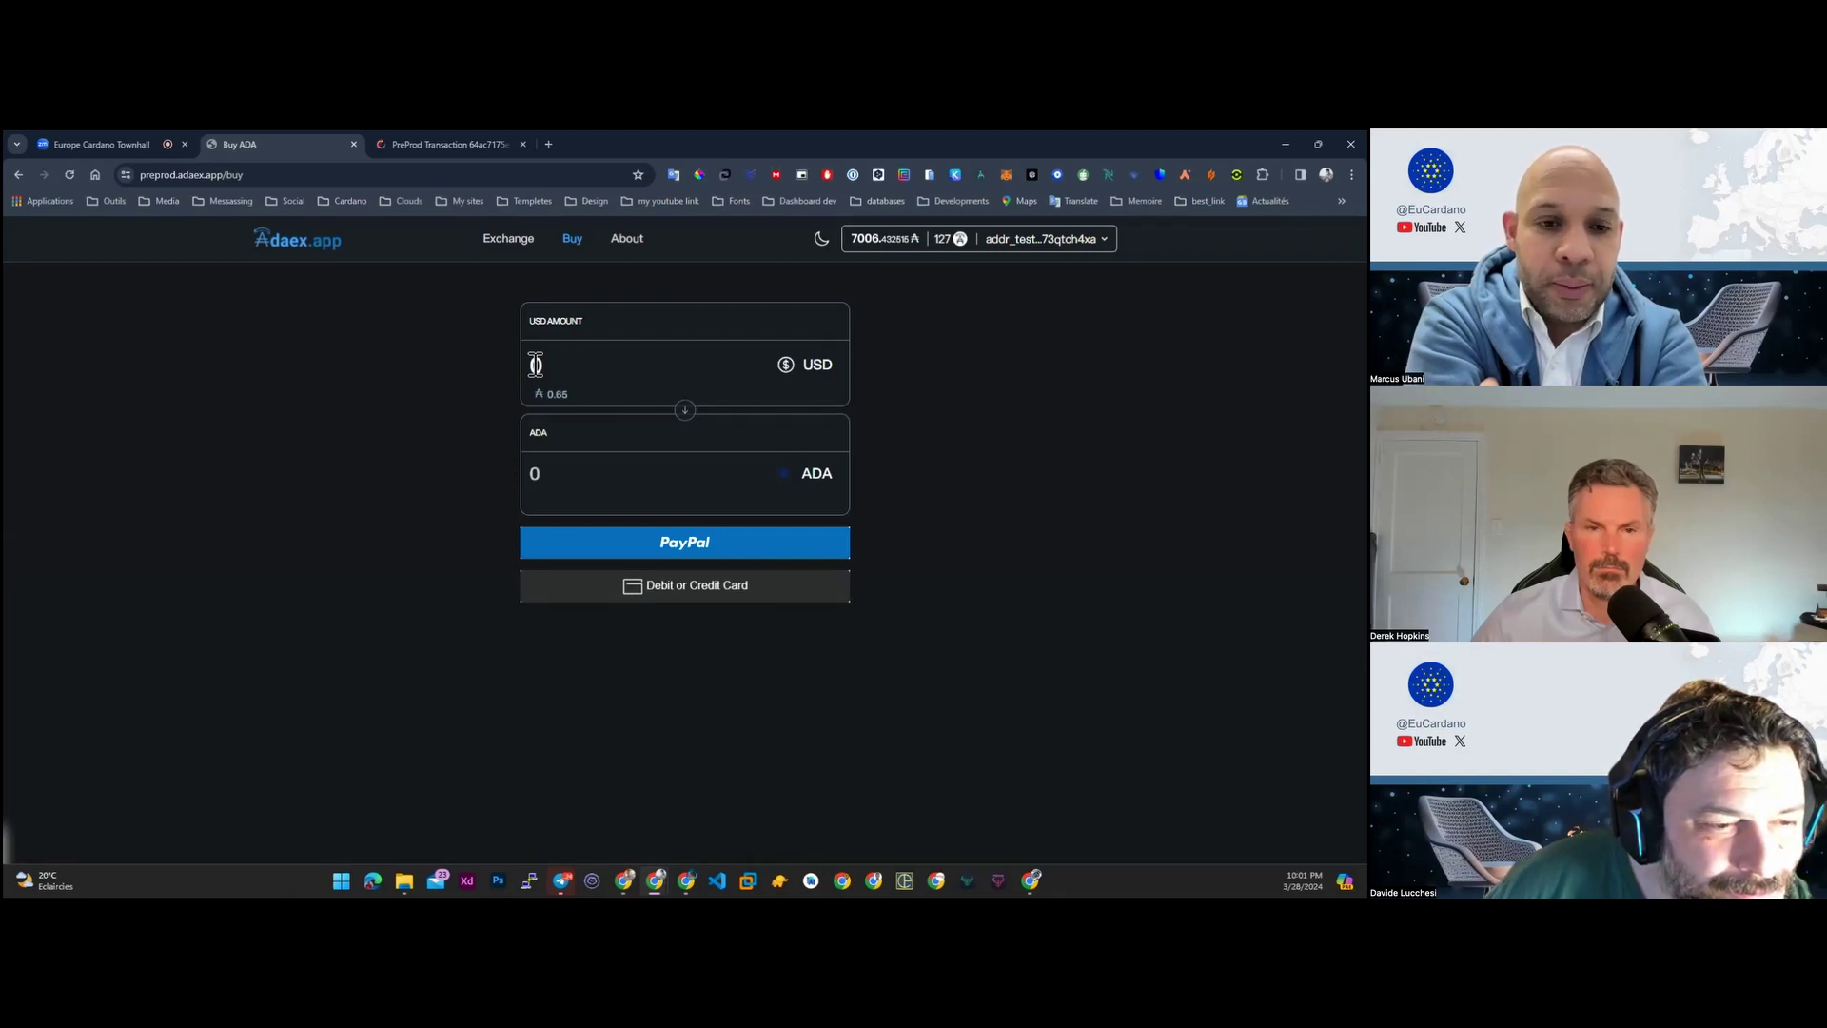
pyautogui.click(1043, 238)
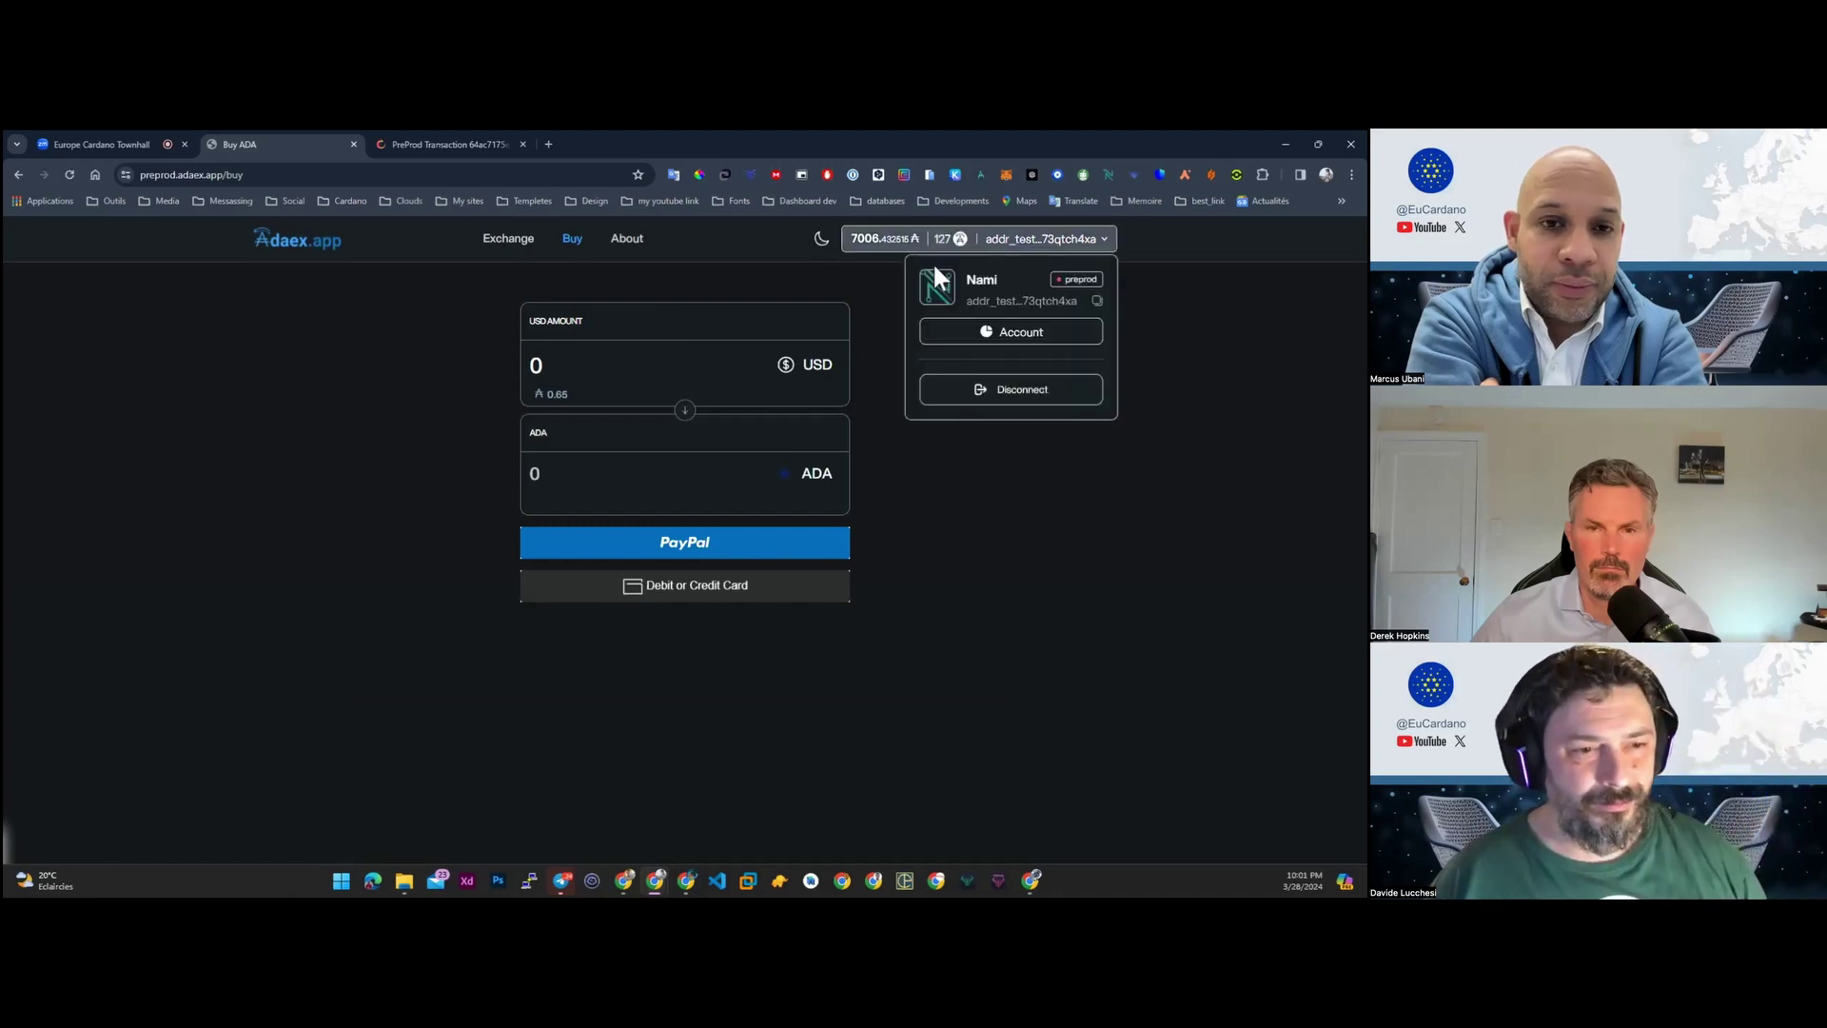
pyautogui.click(1011, 332)
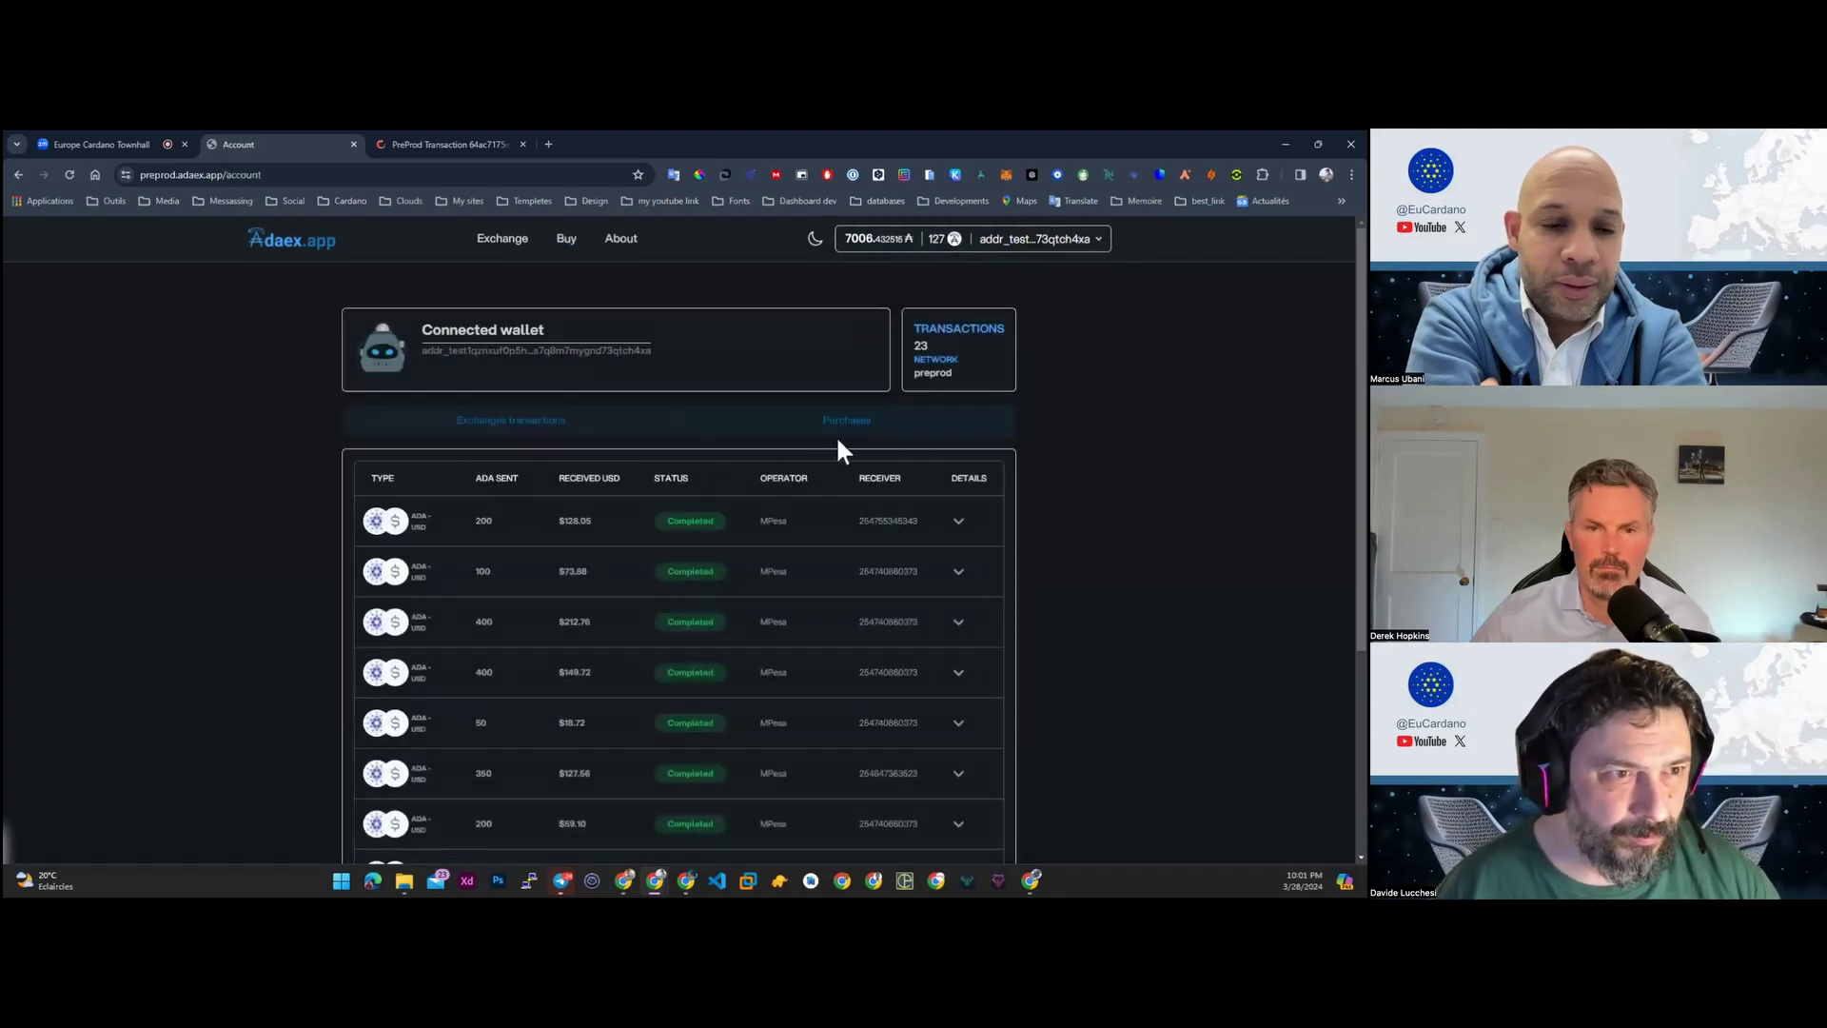
# Show the Purchases list of USD-to-ADA buys with their processing, completed, cancelled and failed statuses
pyautogui.click(845, 421)
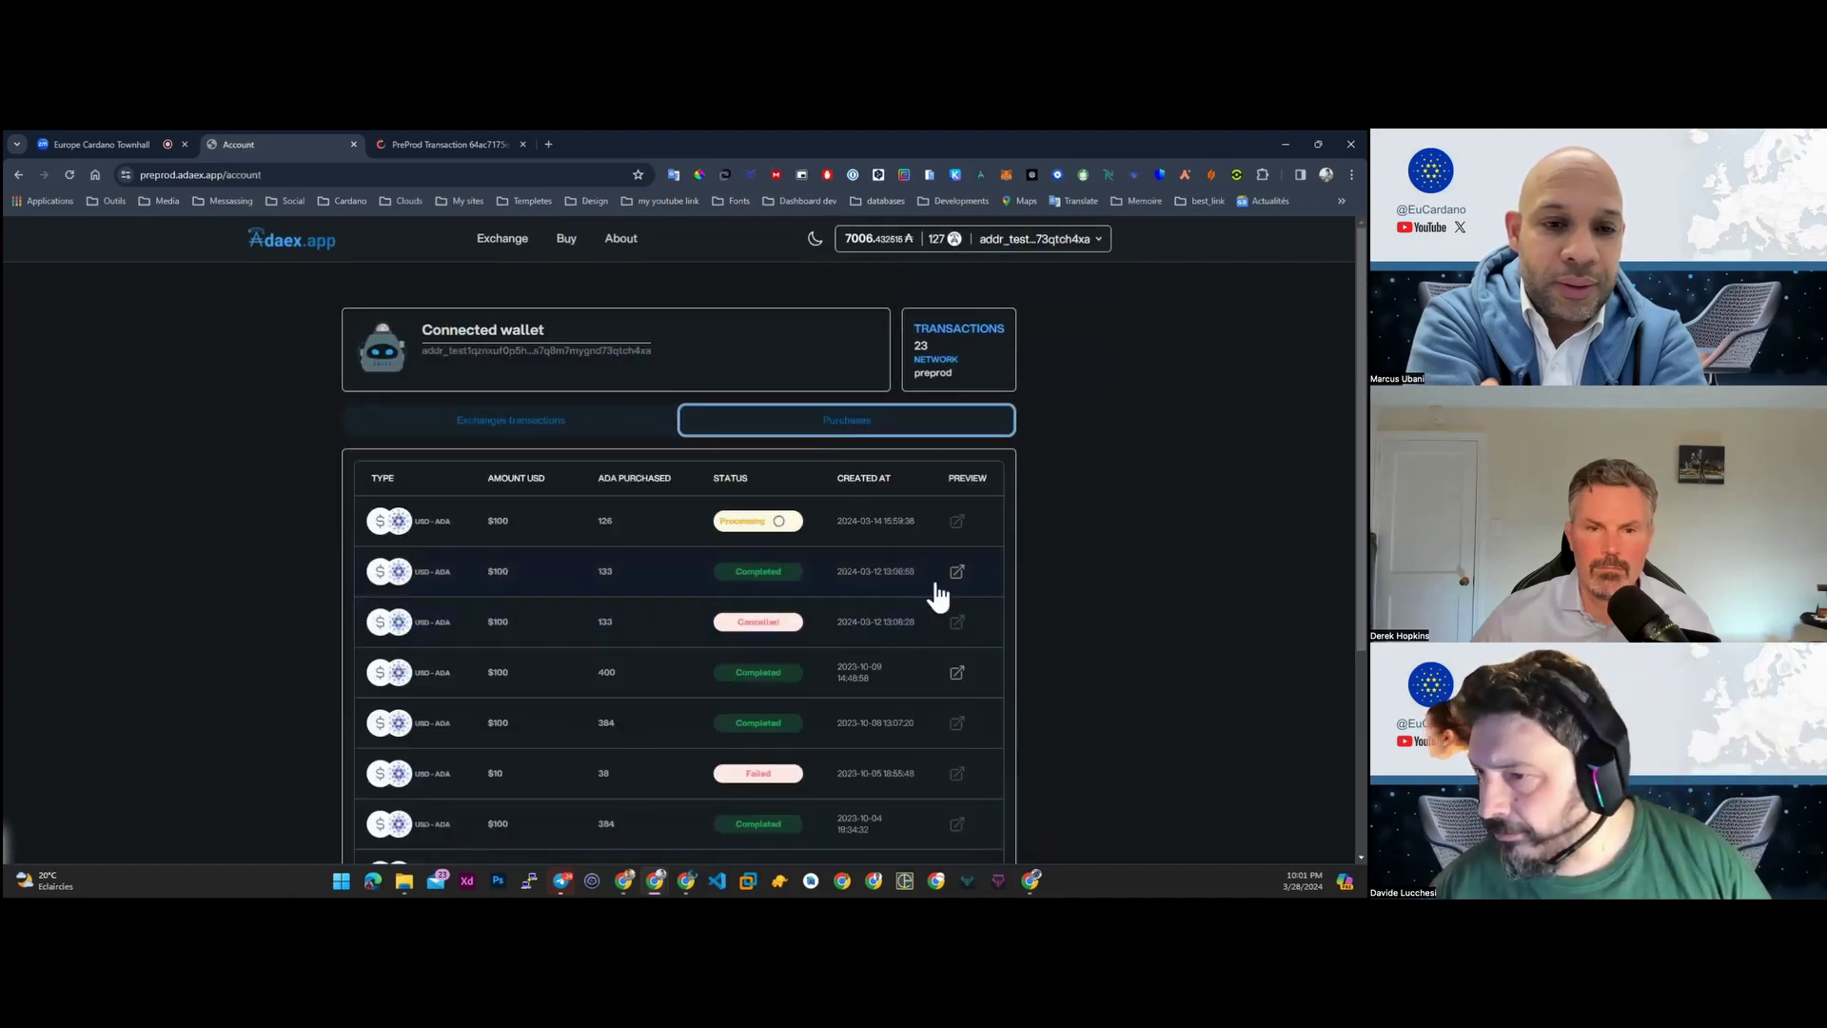
pyautogui.scroll(-5, 614, 599)
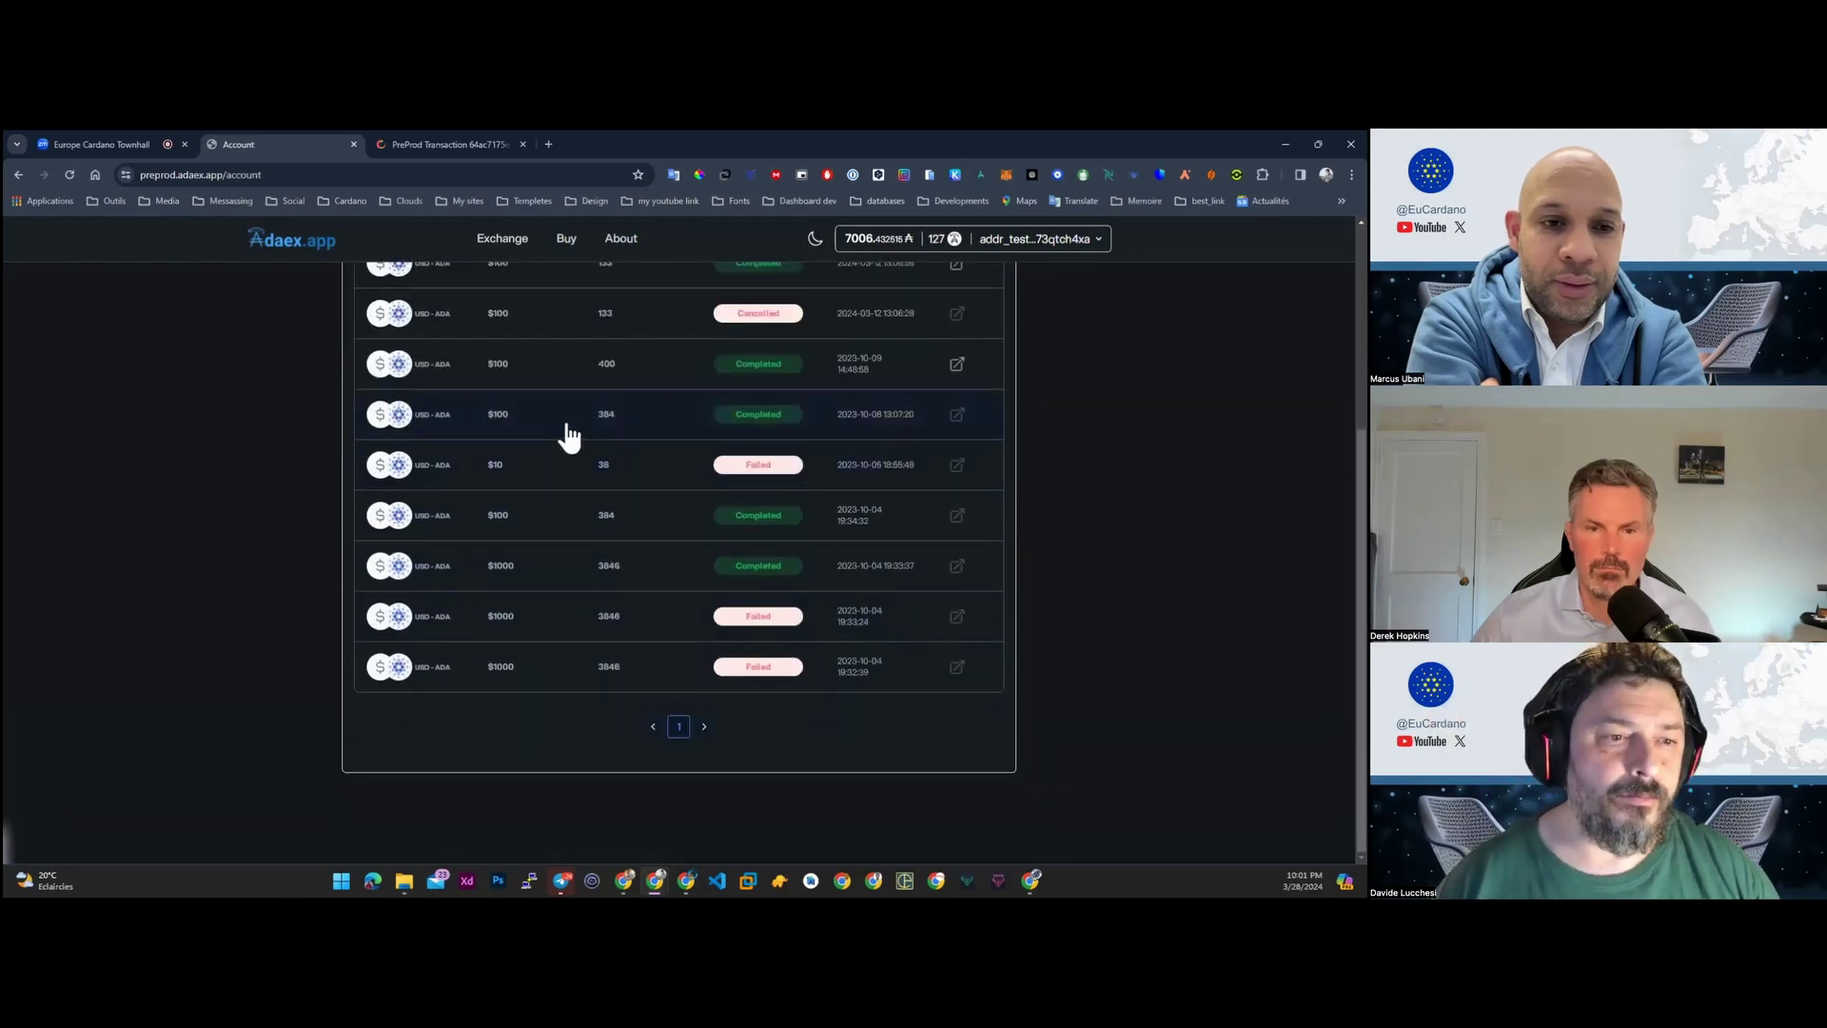
pyautogui.scroll(5, 570, 434)
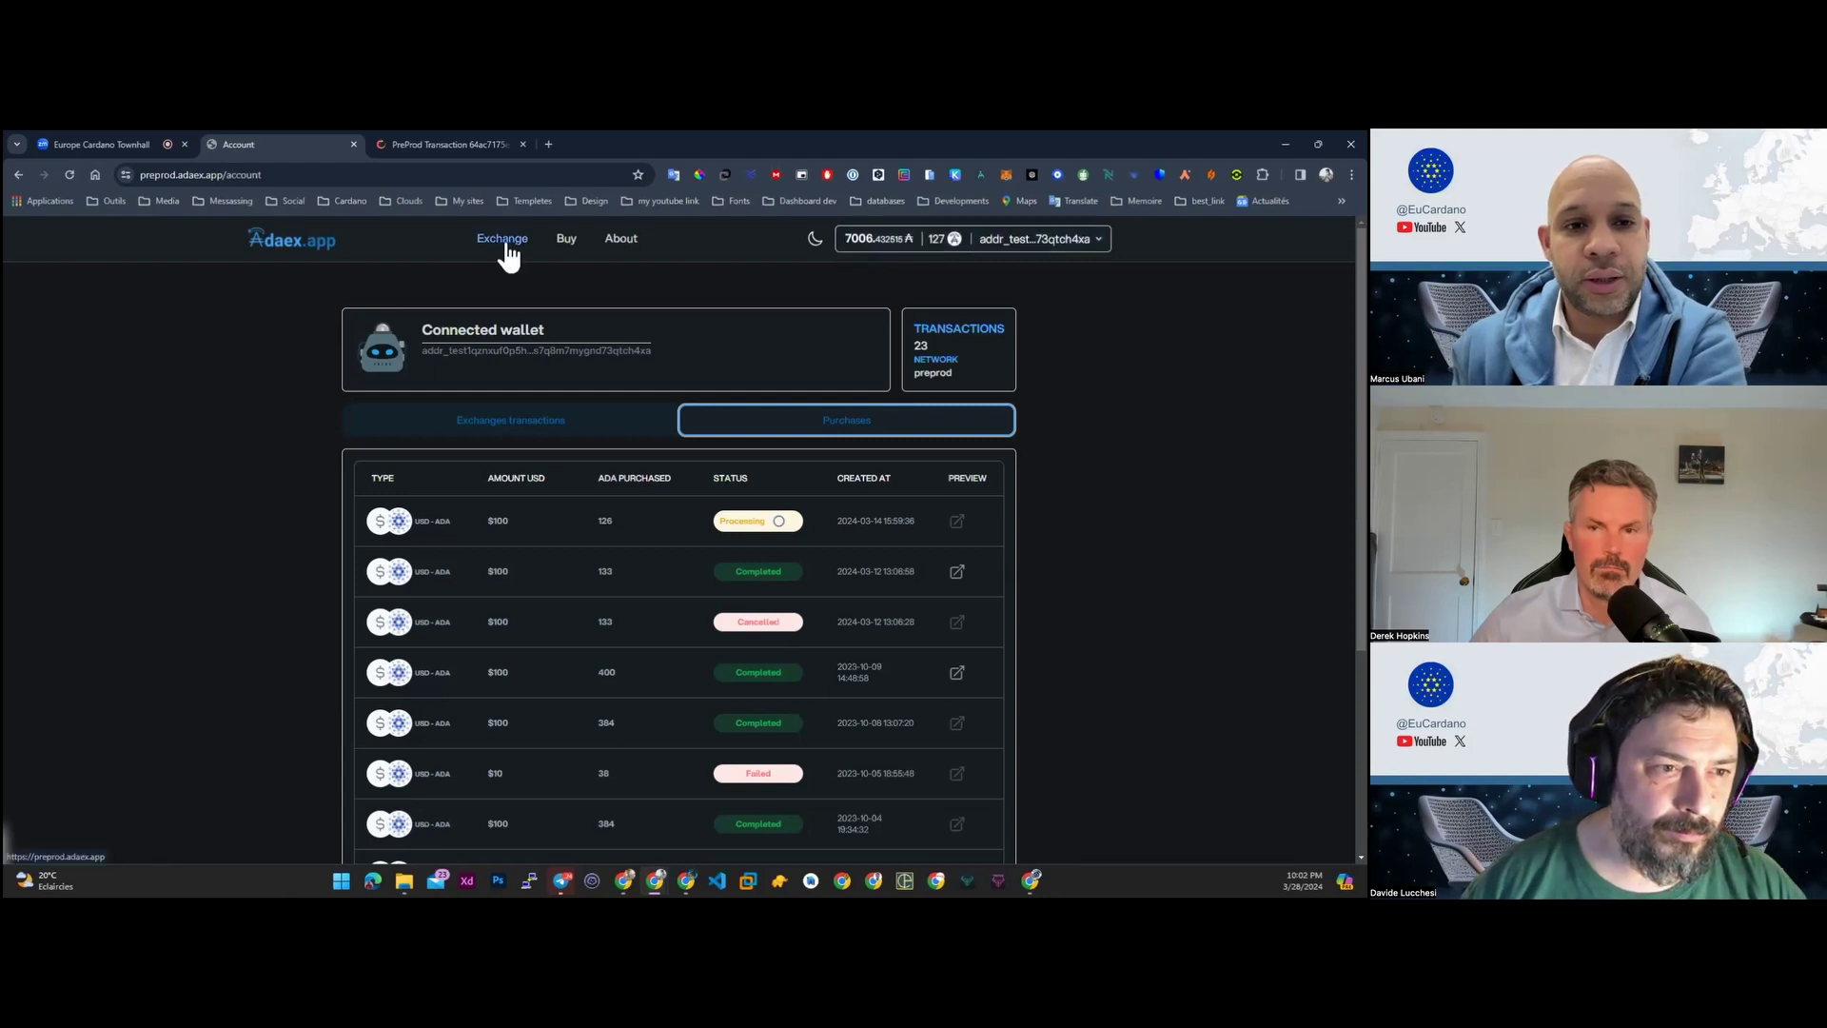
# Return to the Exchanges transactions list and expand the 200 ADA exchange showing 0.65 rate and 3 fee
pyautogui.click(499, 425)
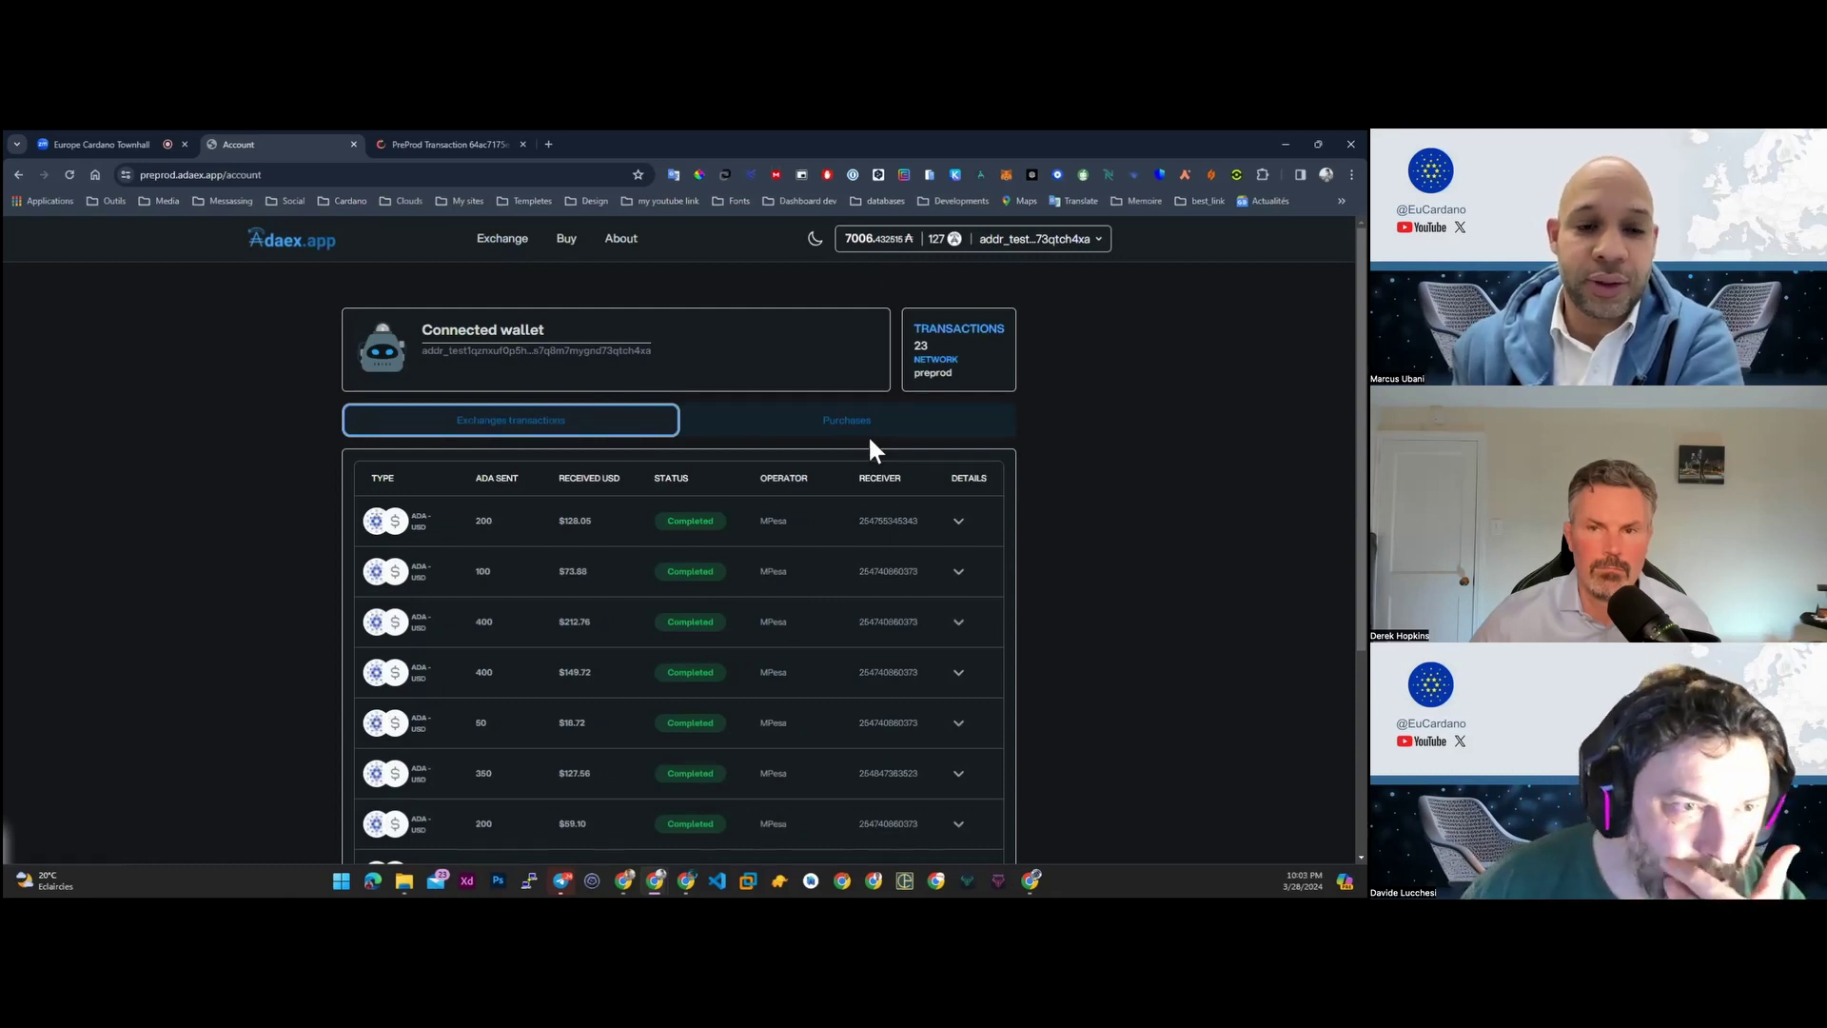
pyautogui.click(961, 527)
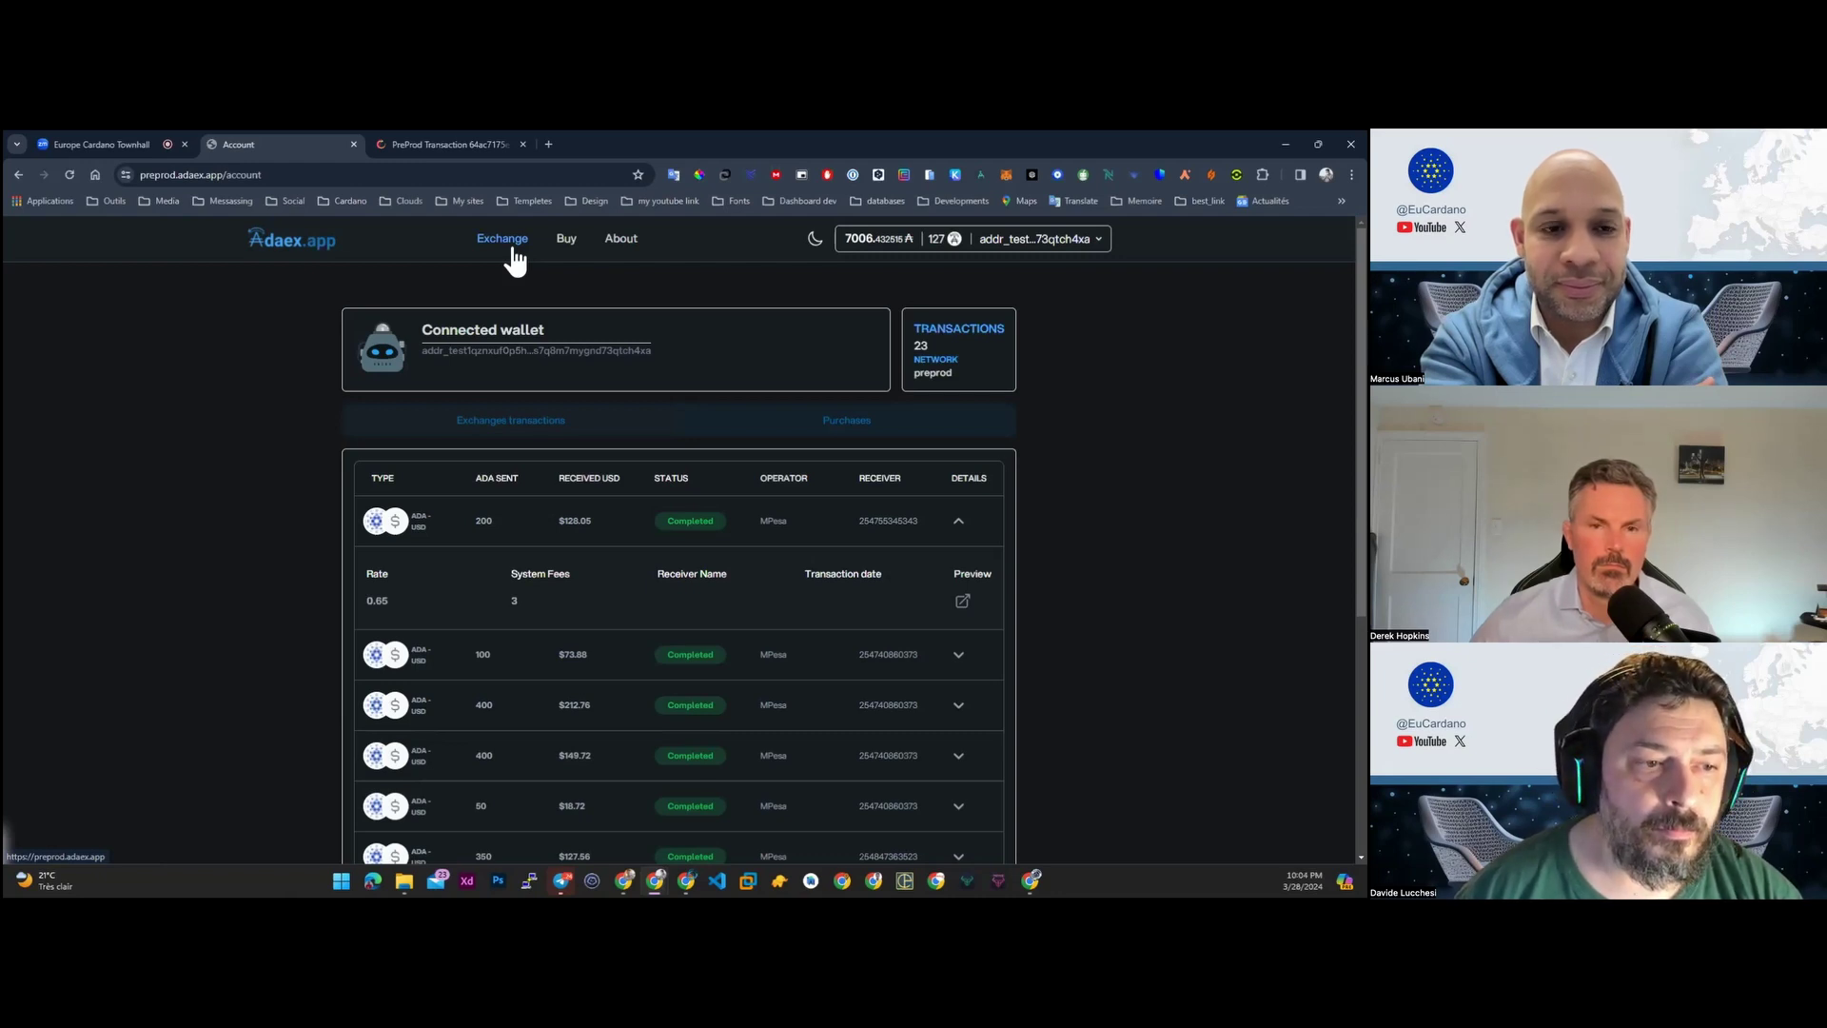
pyautogui.click(502, 238)
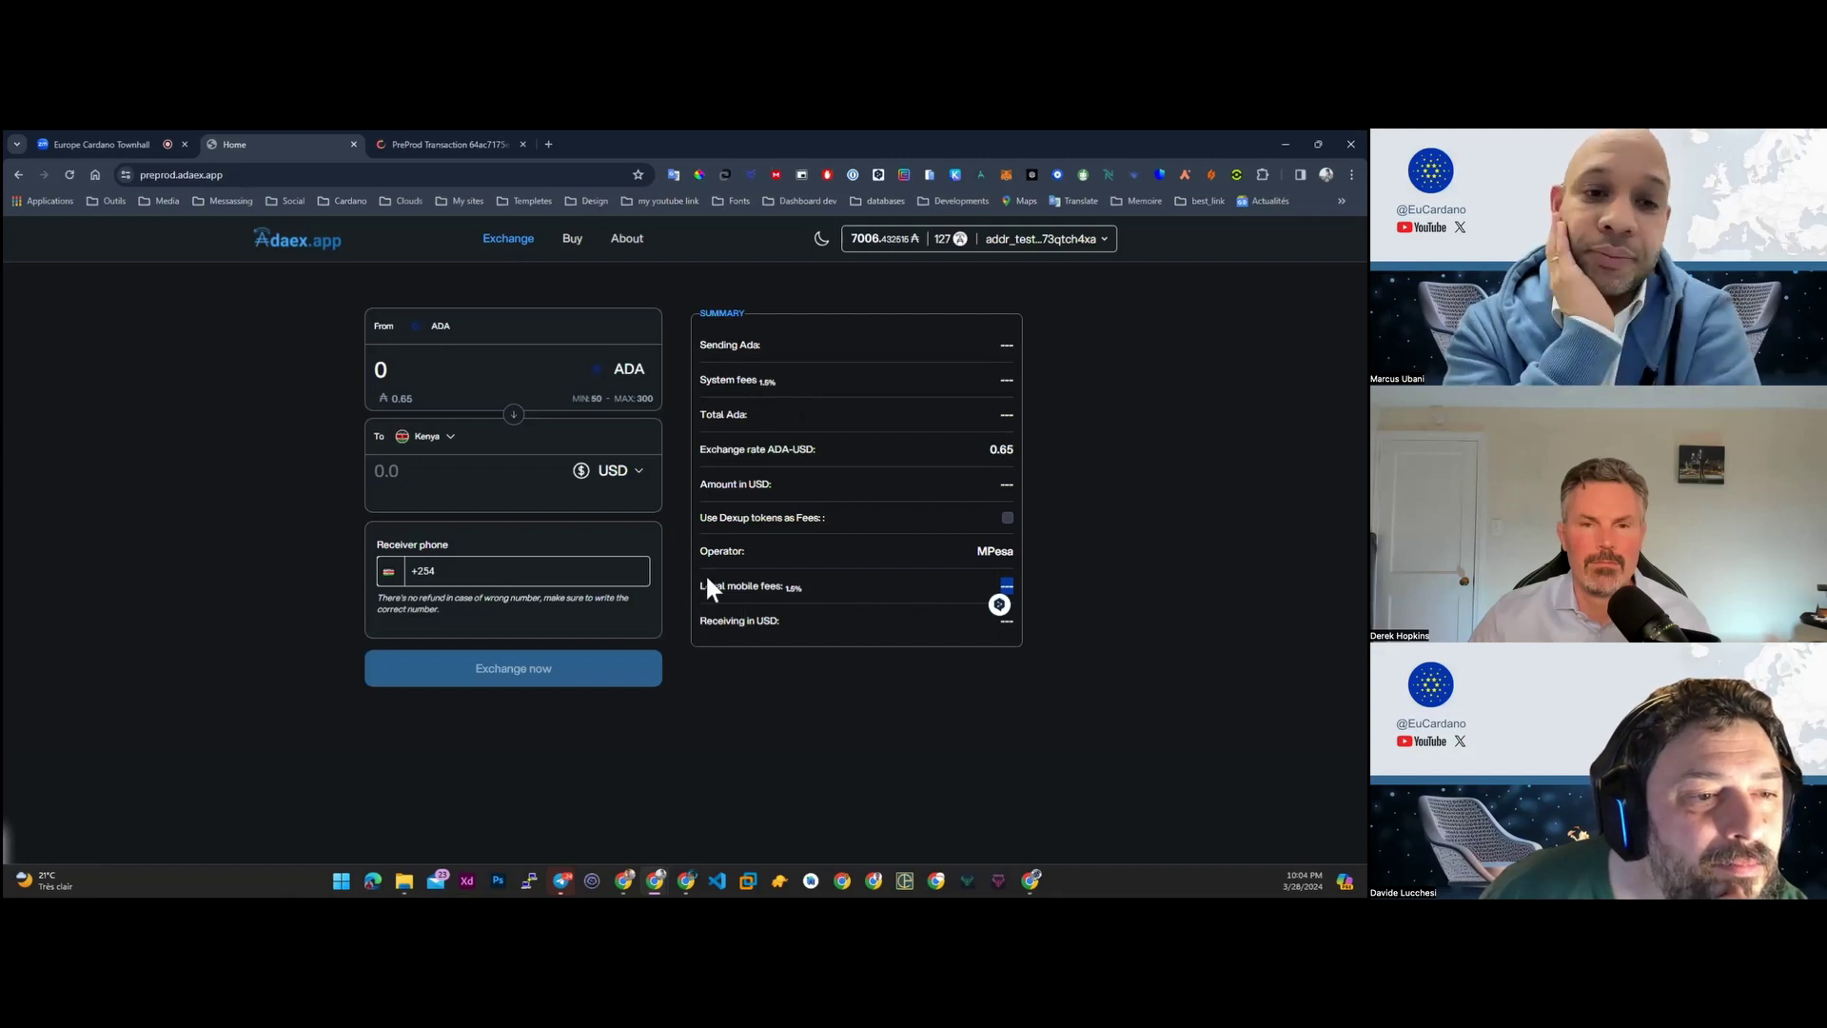
pyautogui.moveTo(698, 382); pyautogui.dragTo(779, 381)
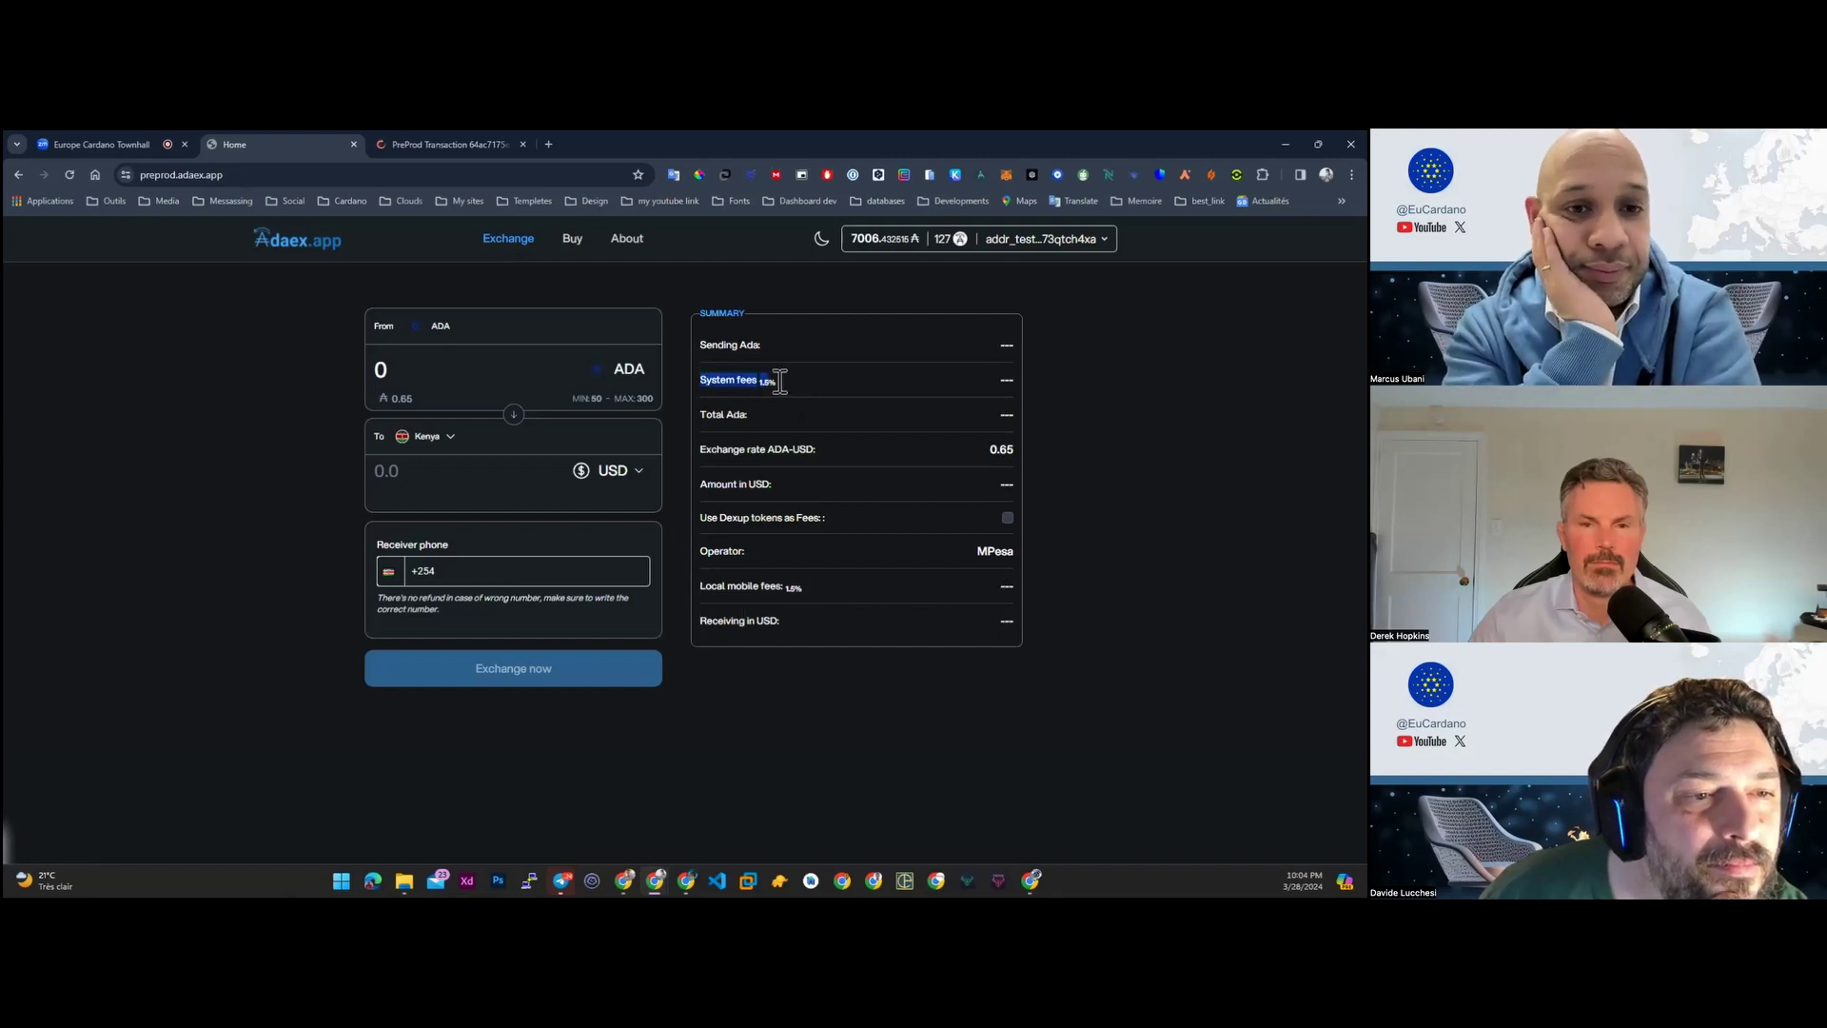
pyautogui.click(701, 586)
pyautogui.moveTo(804, 586); pyautogui.dragTo(698, 585)
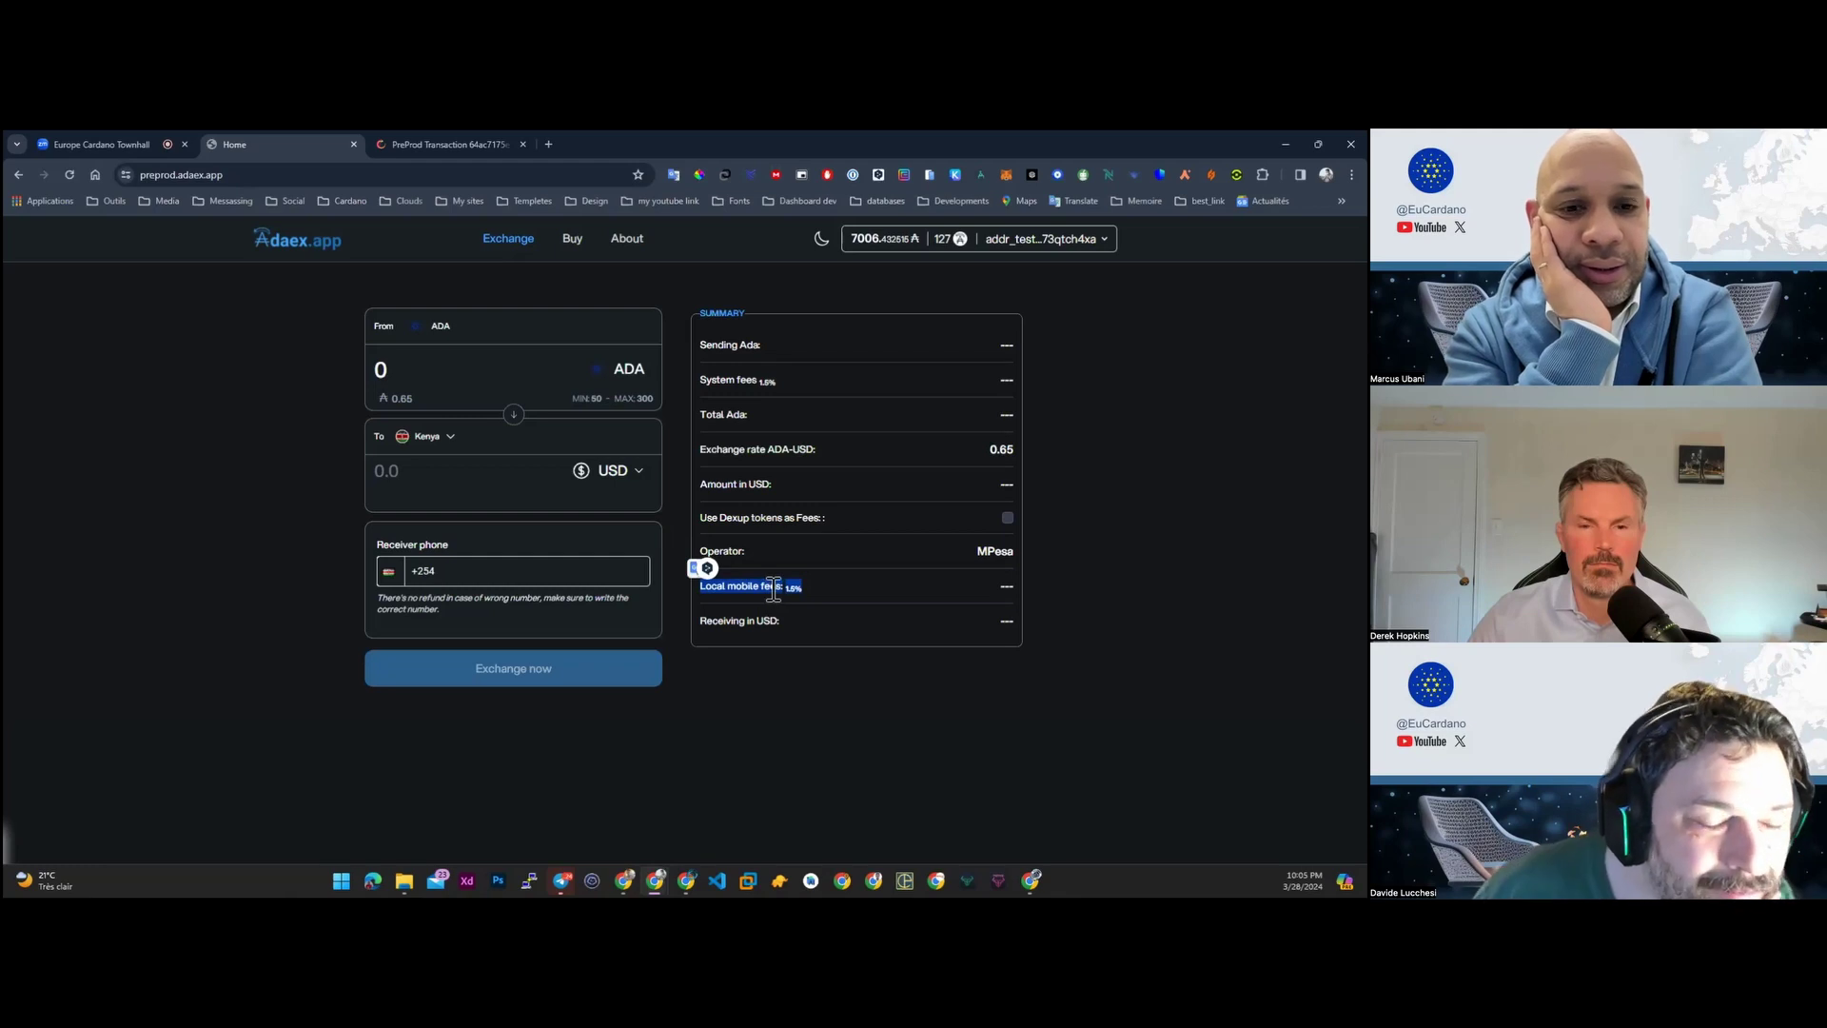
pyautogui.click(778, 587)
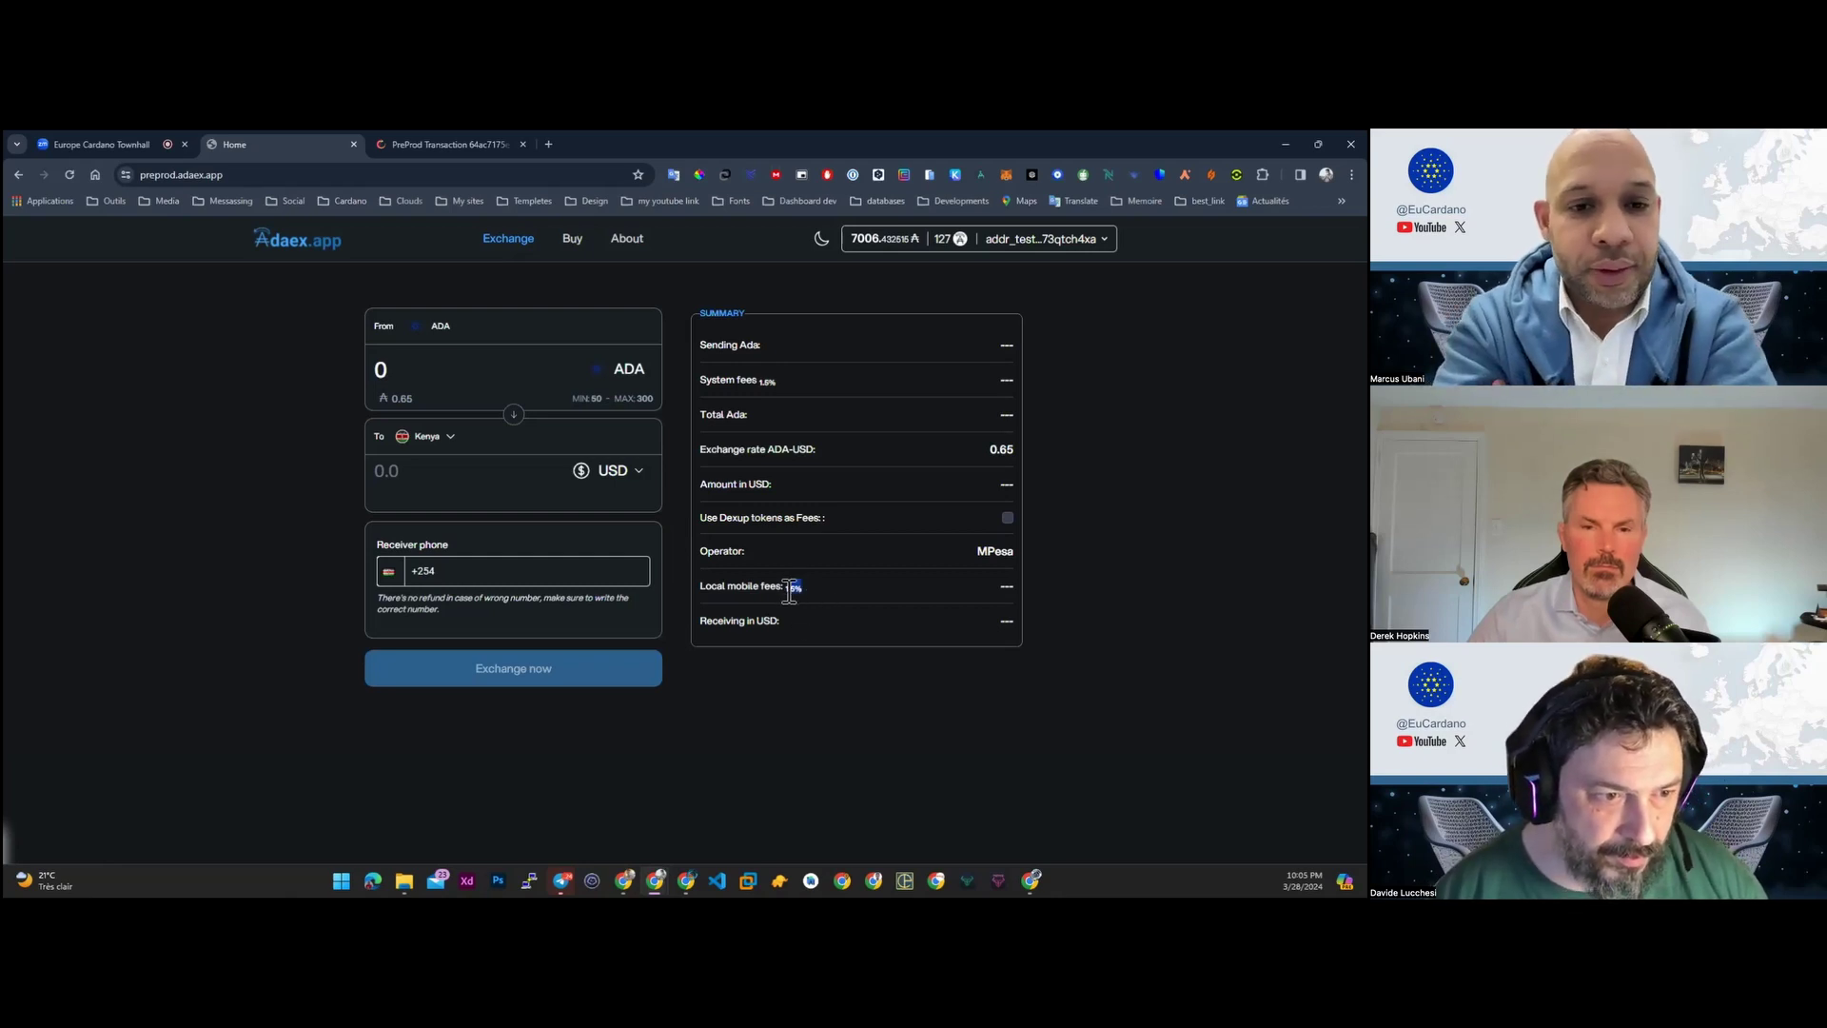
pyautogui.doubleClick(792, 587)
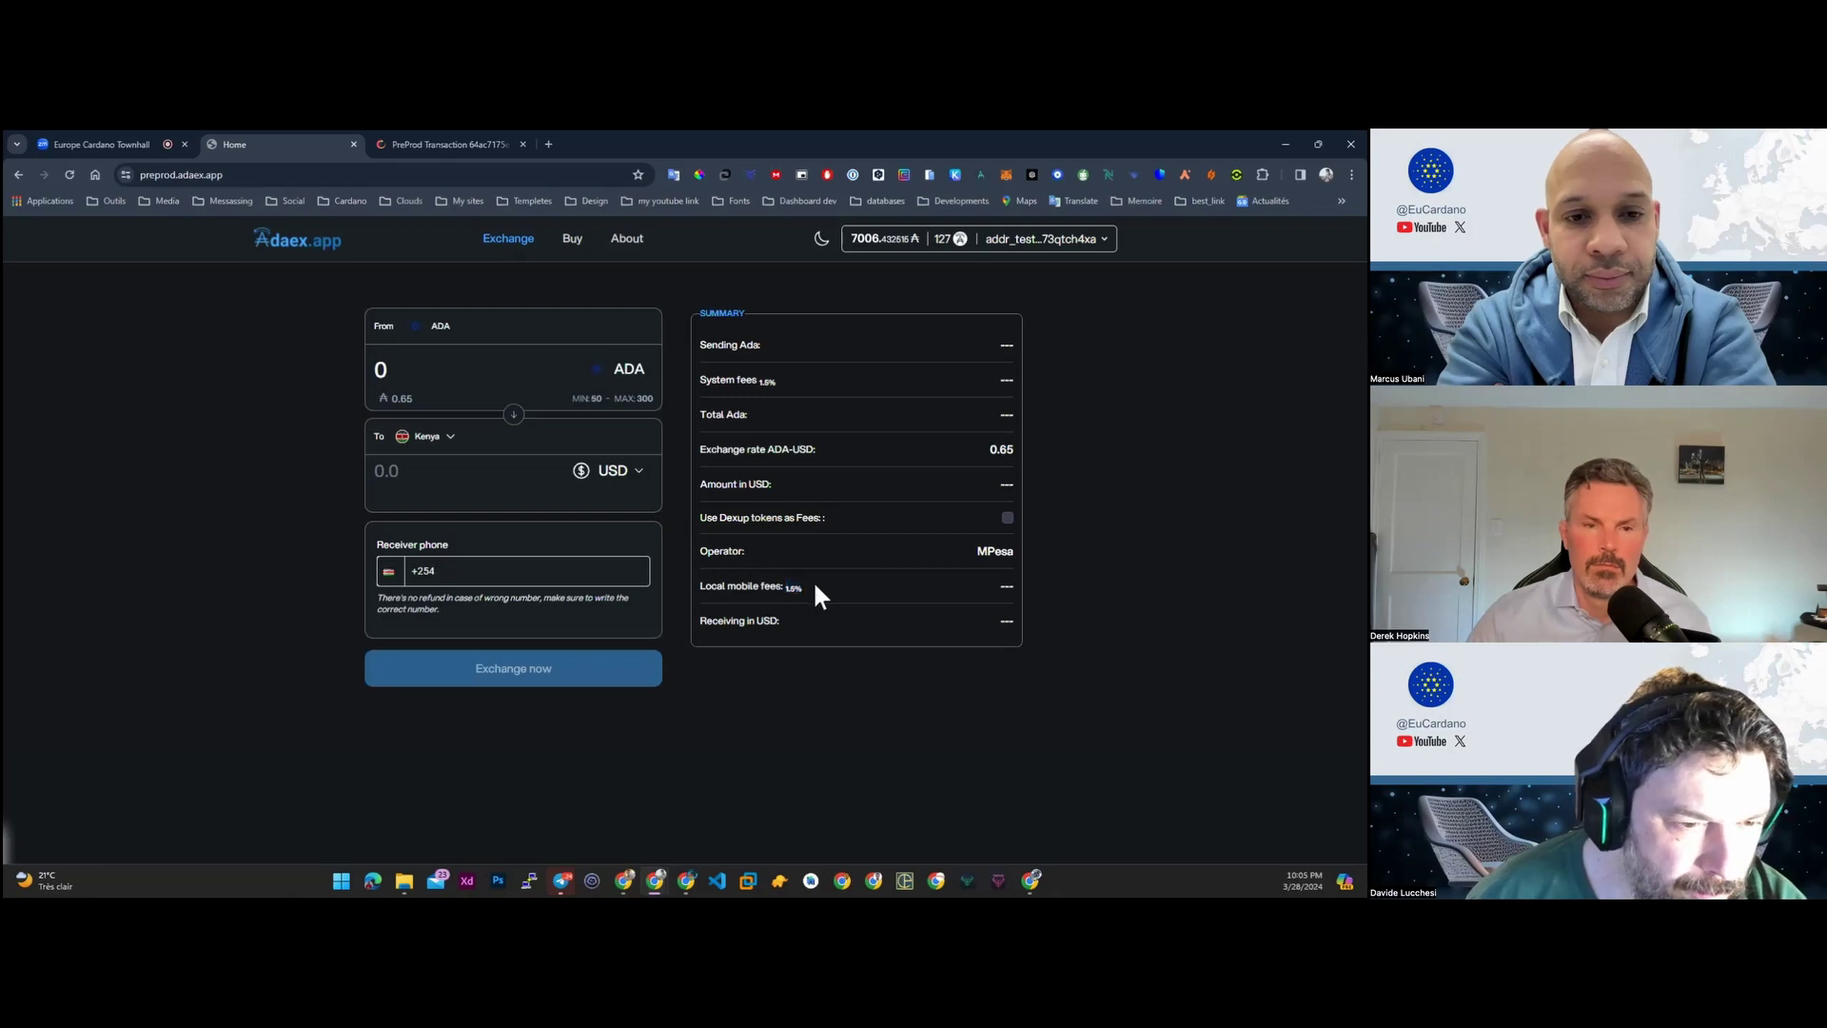
pyautogui.moveTo(803, 587); pyautogui.dragTo(696, 587)
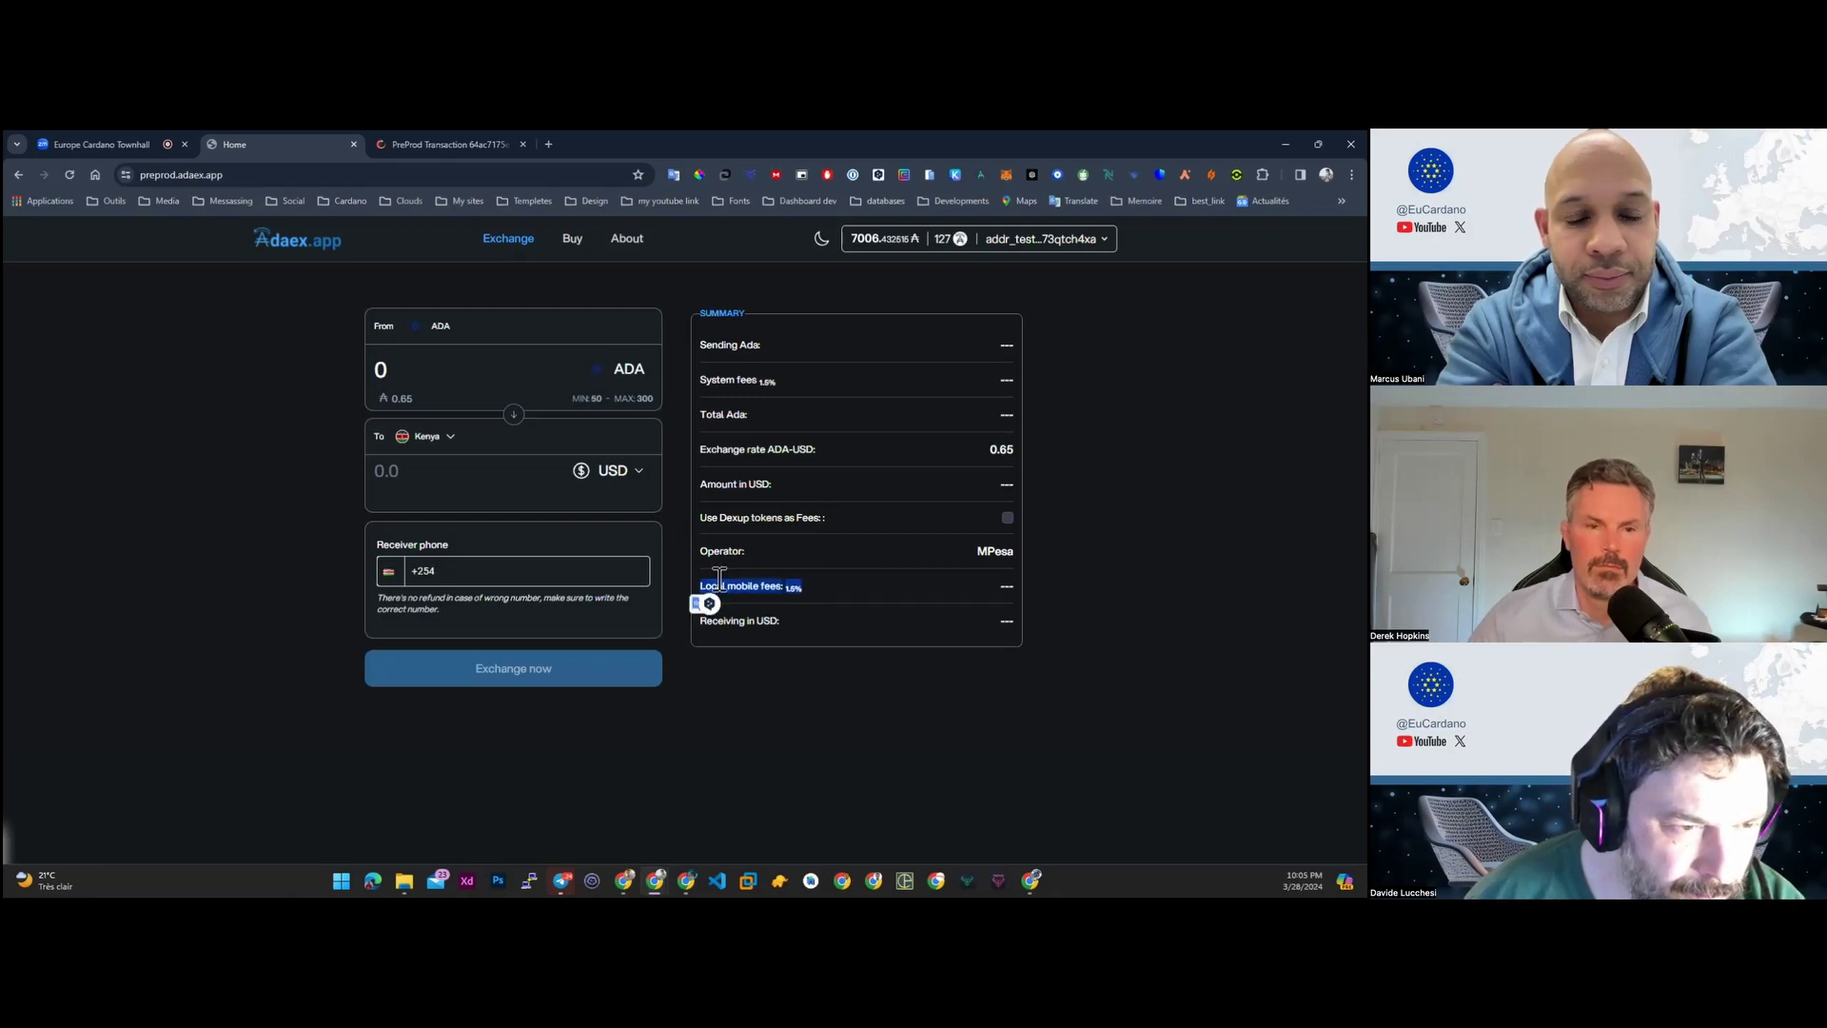
pyautogui.click(386, 373)
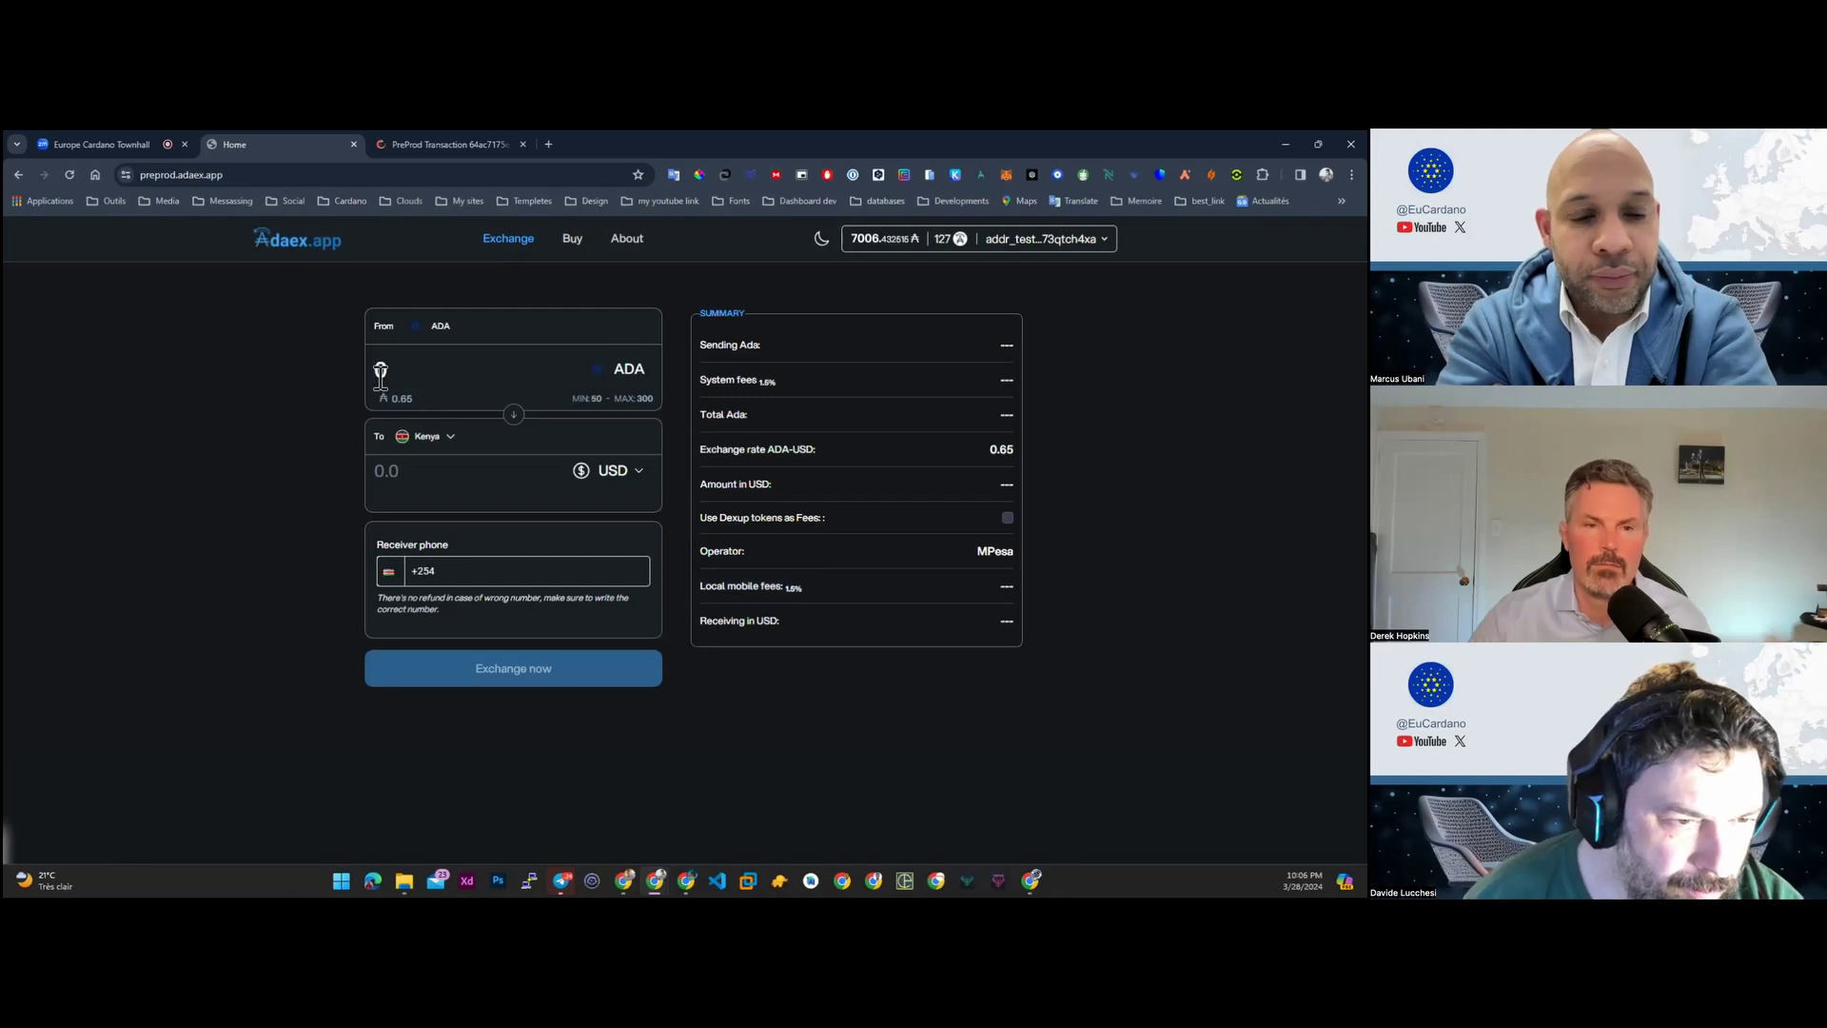
pyautogui.write('100')
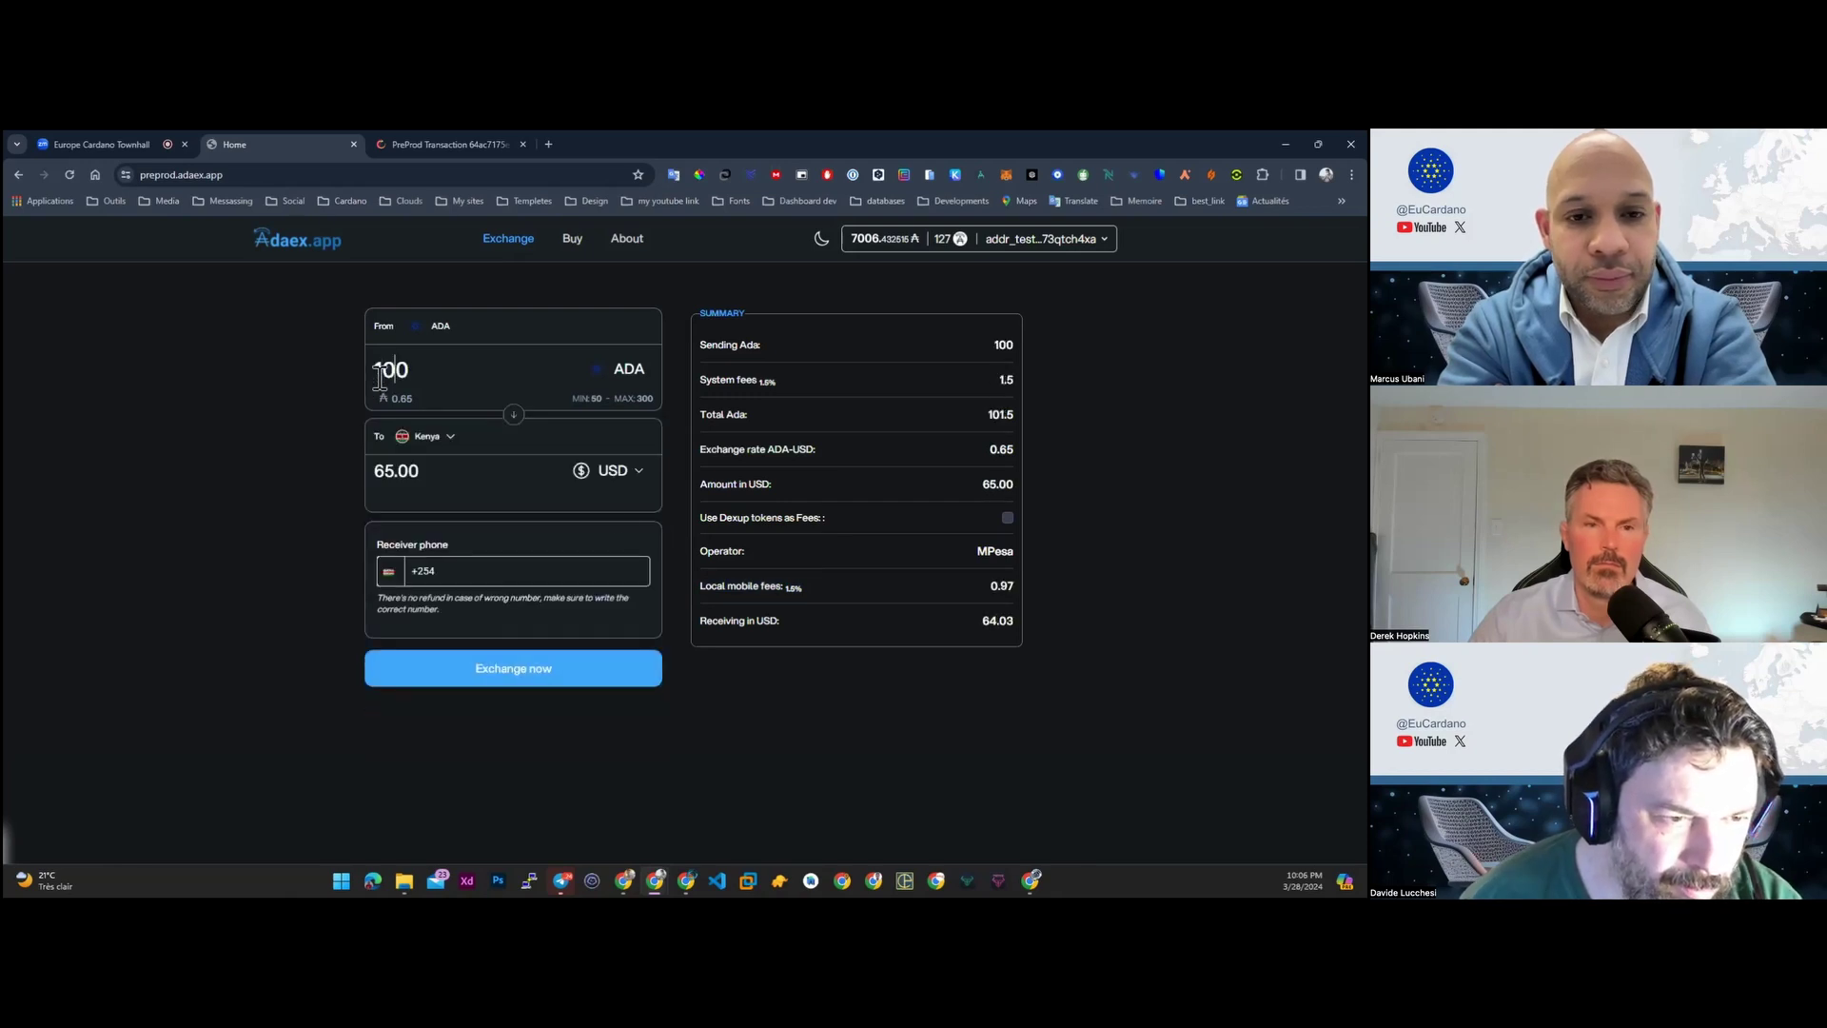
# Highlight the 100 ADA exchange's 1.5 ADA system fee, 0.97 mobile fee and 64.03 USD received
pyautogui.doubleClick(1003, 377)
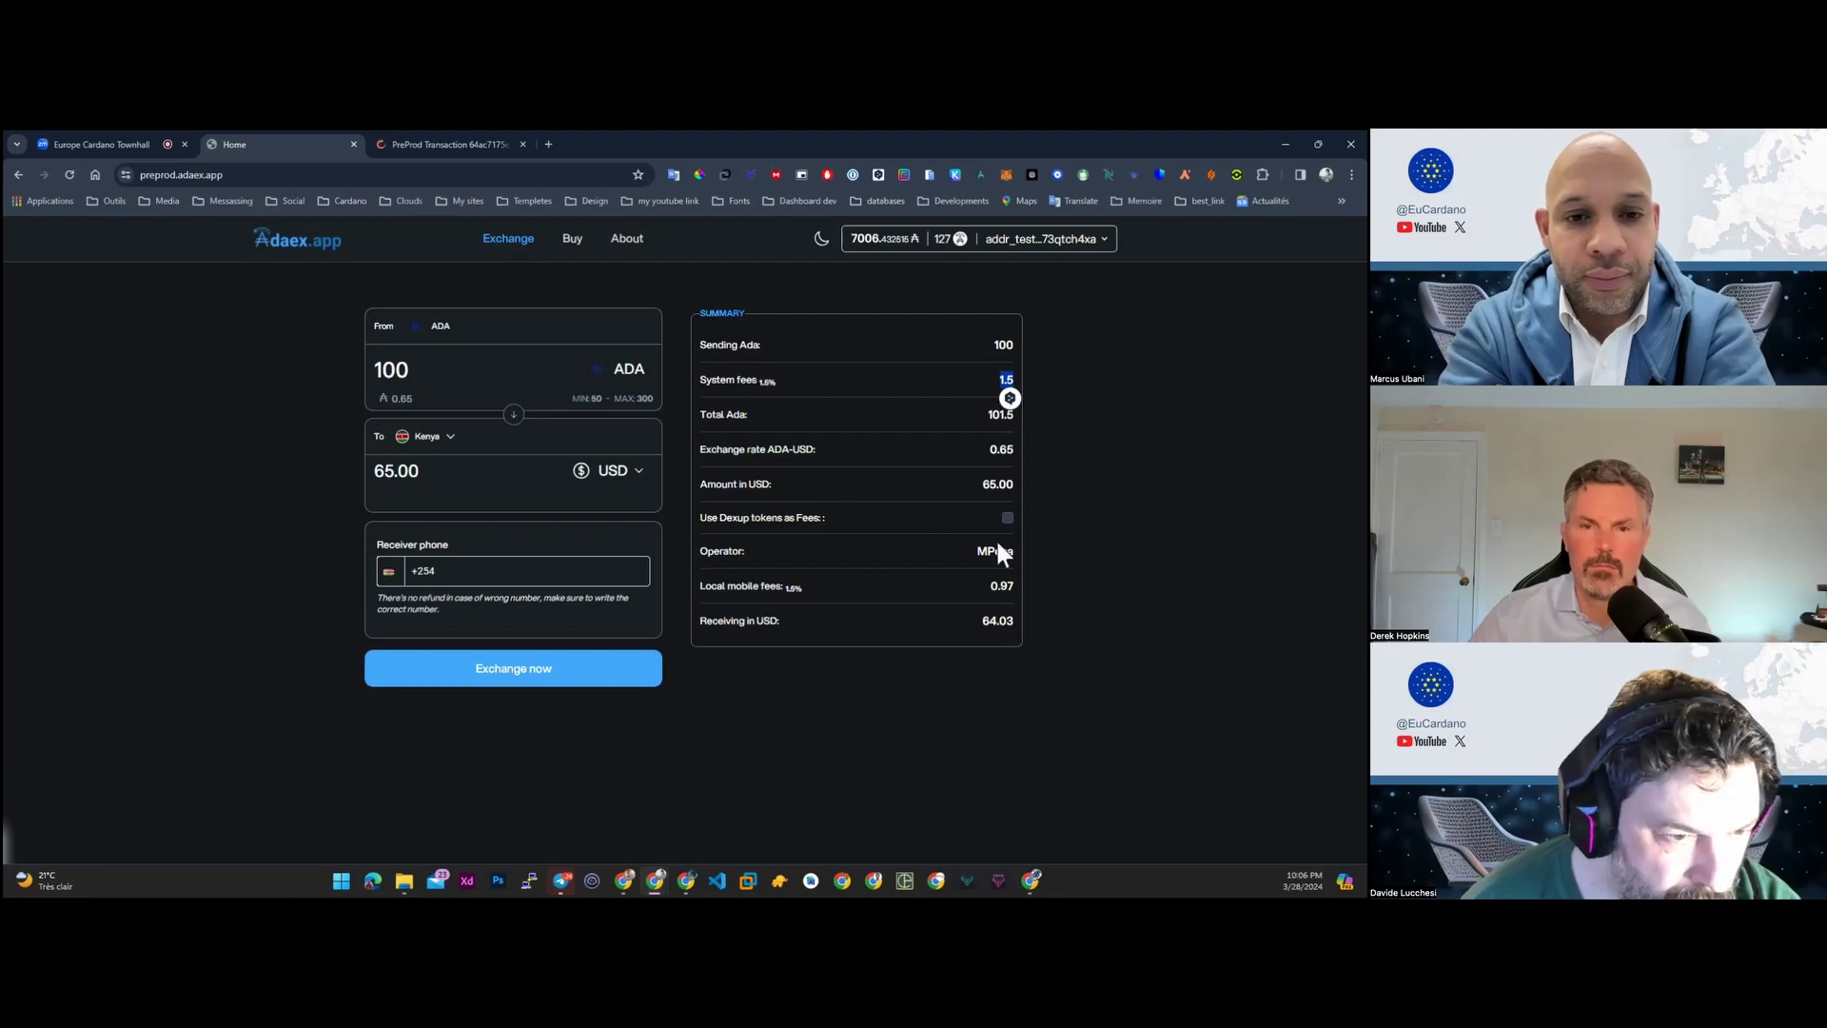
pyautogui.doubleClick(1004, 585)
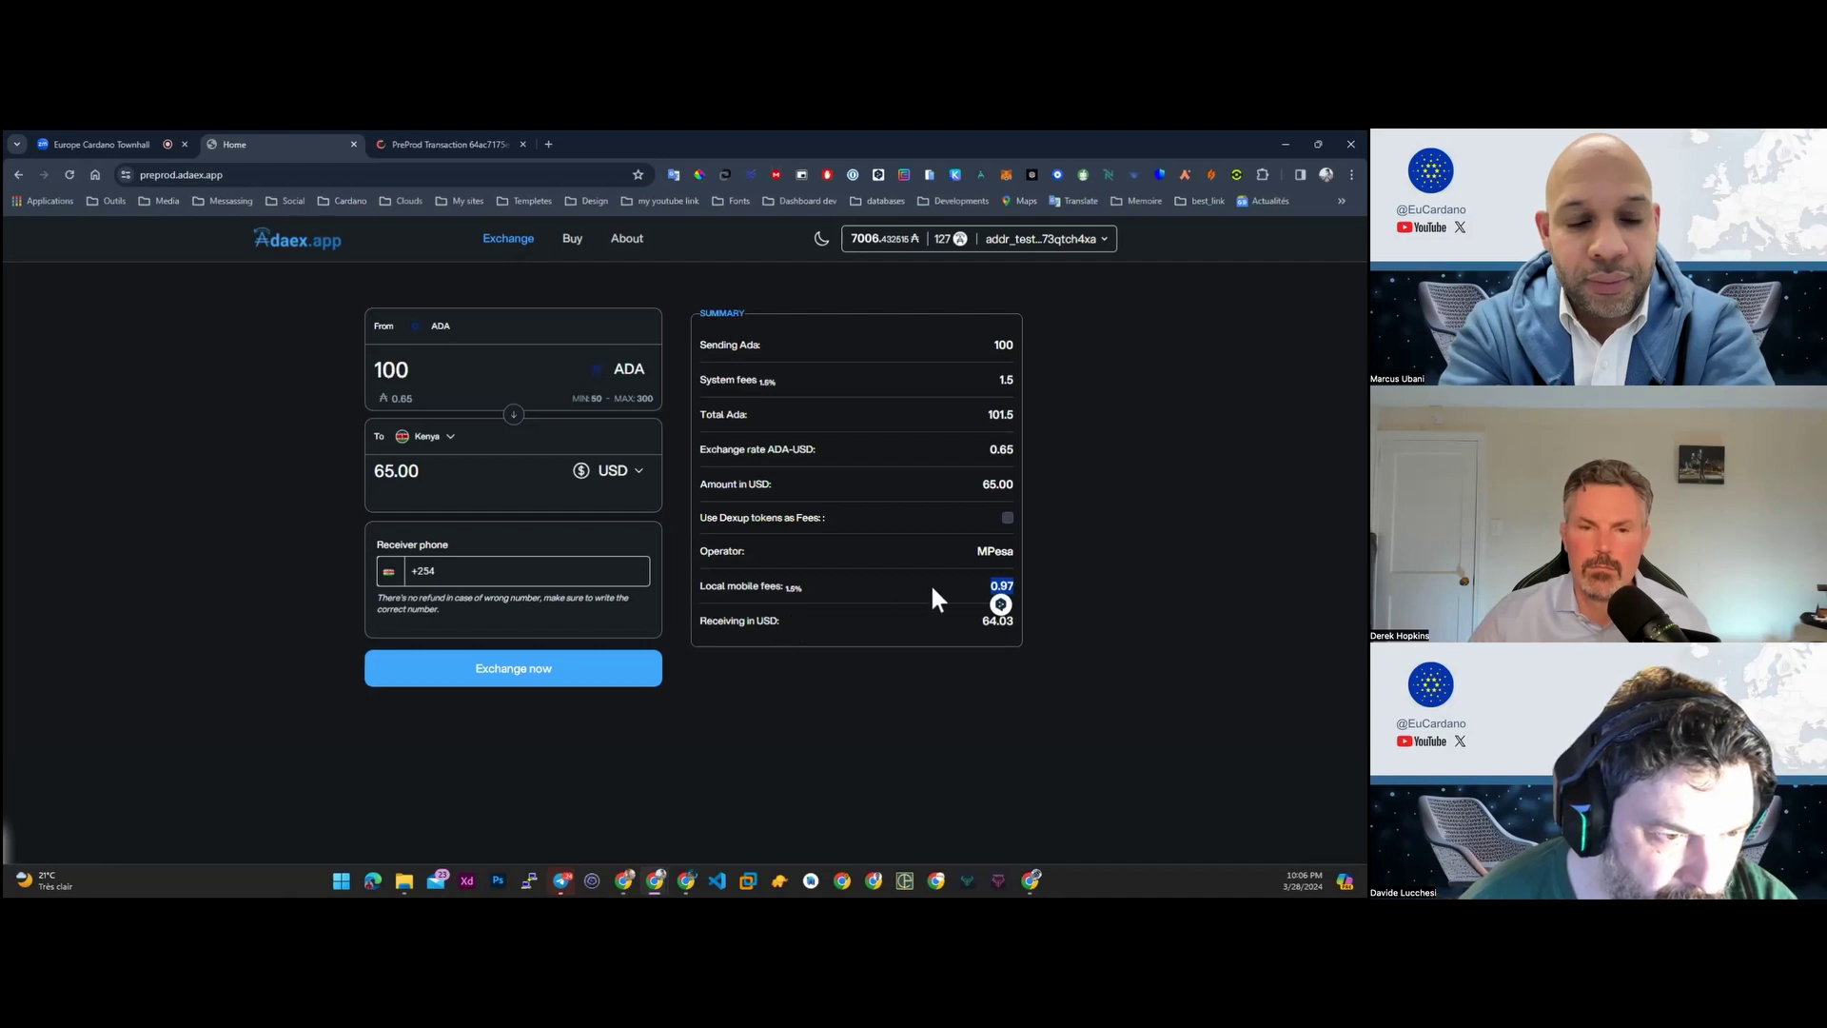
pyautogui.click(994, 624)
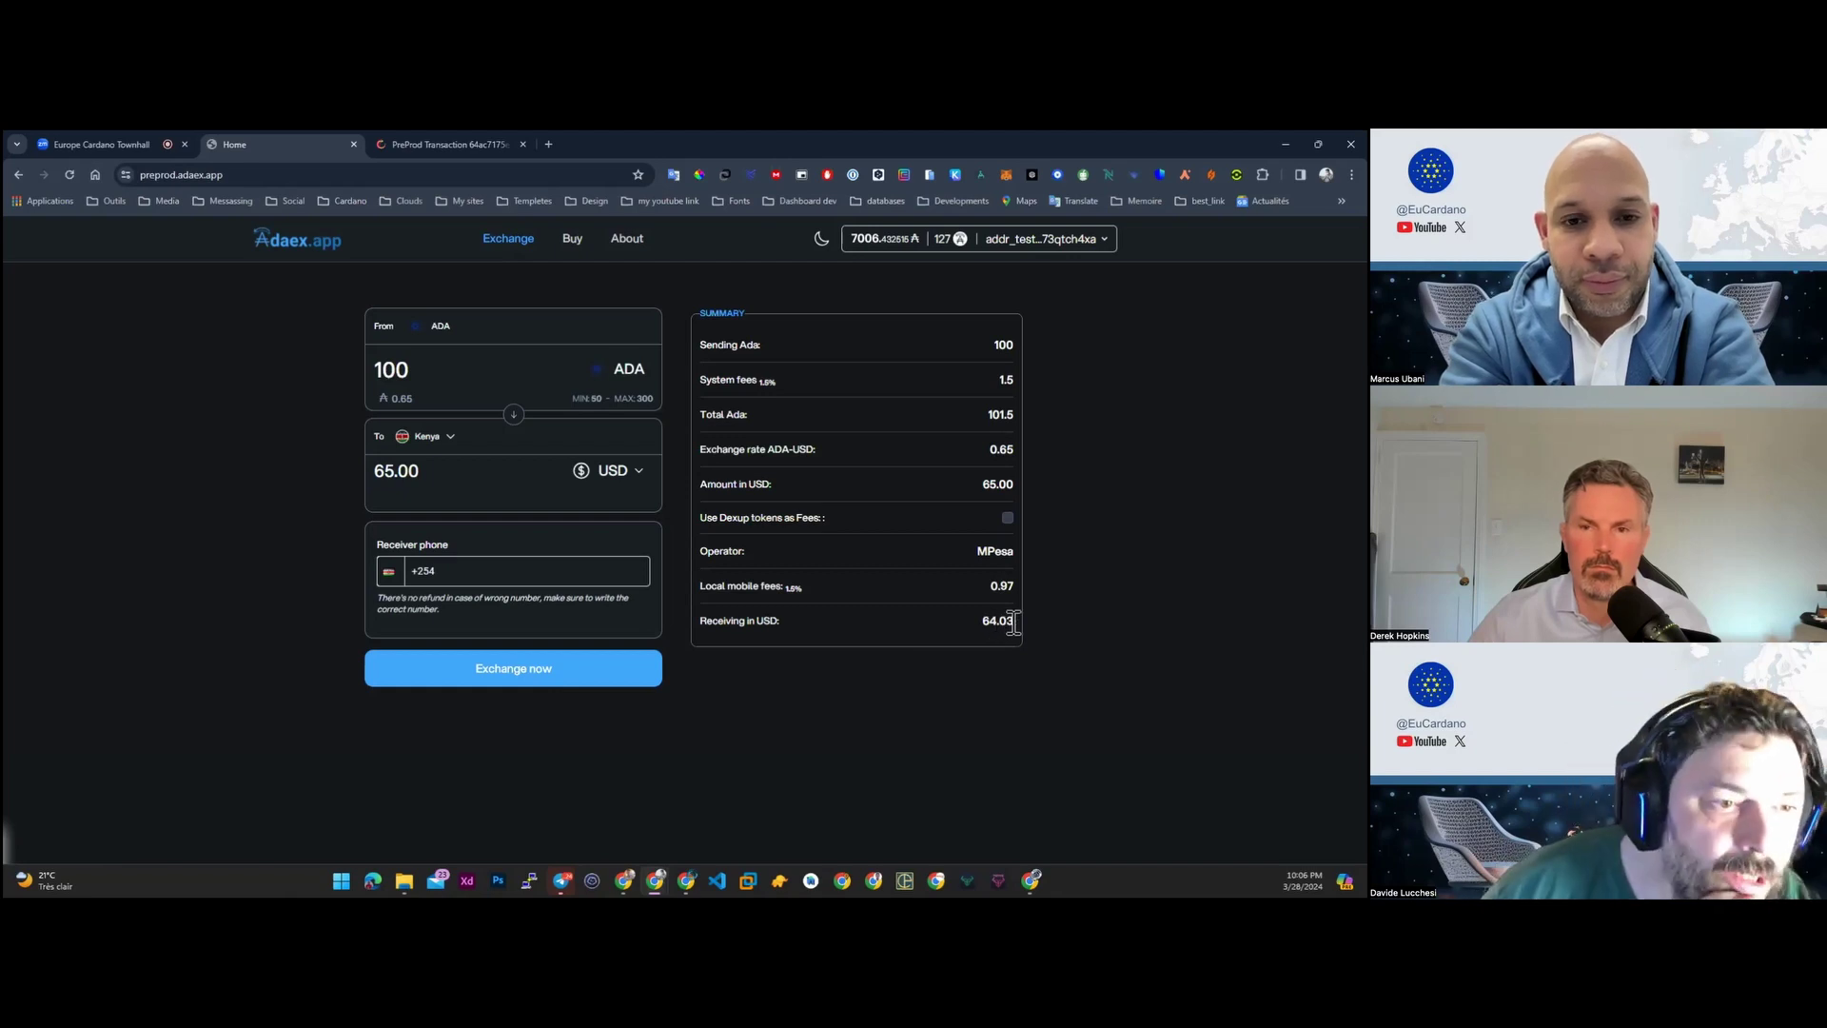
pyautogui.doubleClick(998, 620)
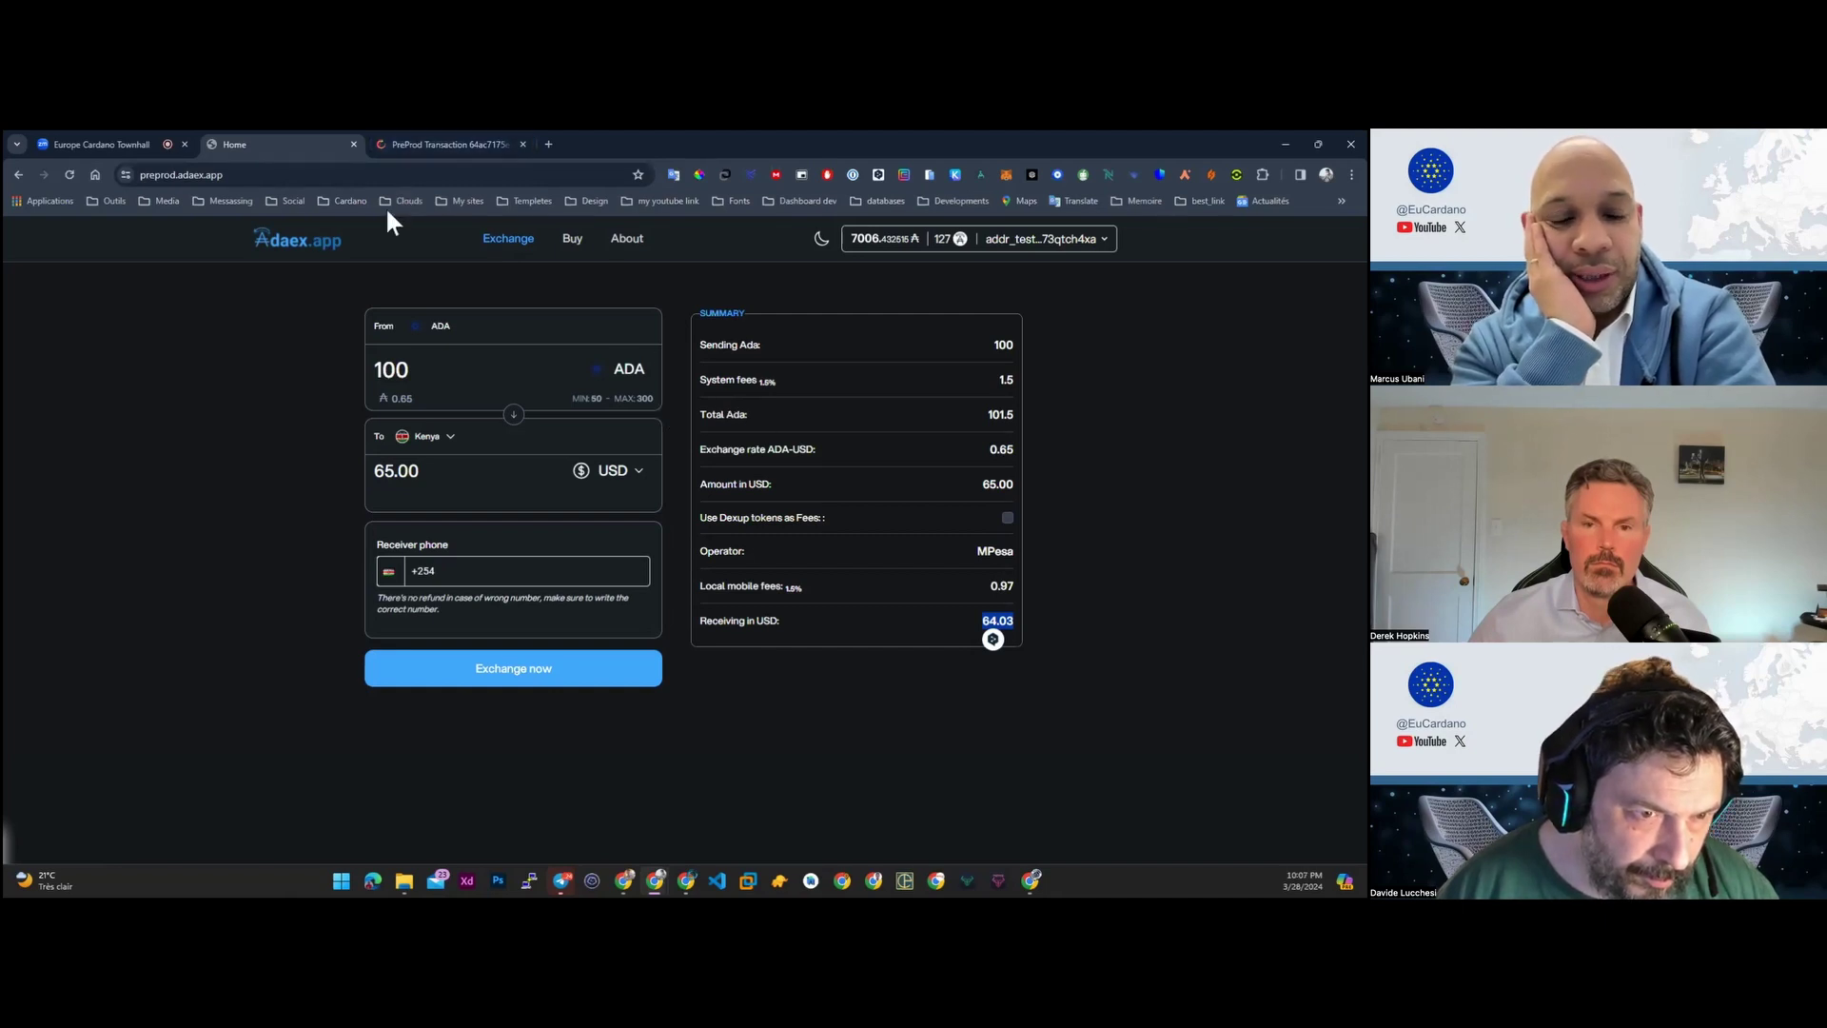
# Show the Europe Cardano Townhall meeting, pausing and resuming the screen share
pyautogui.click(108, 144)
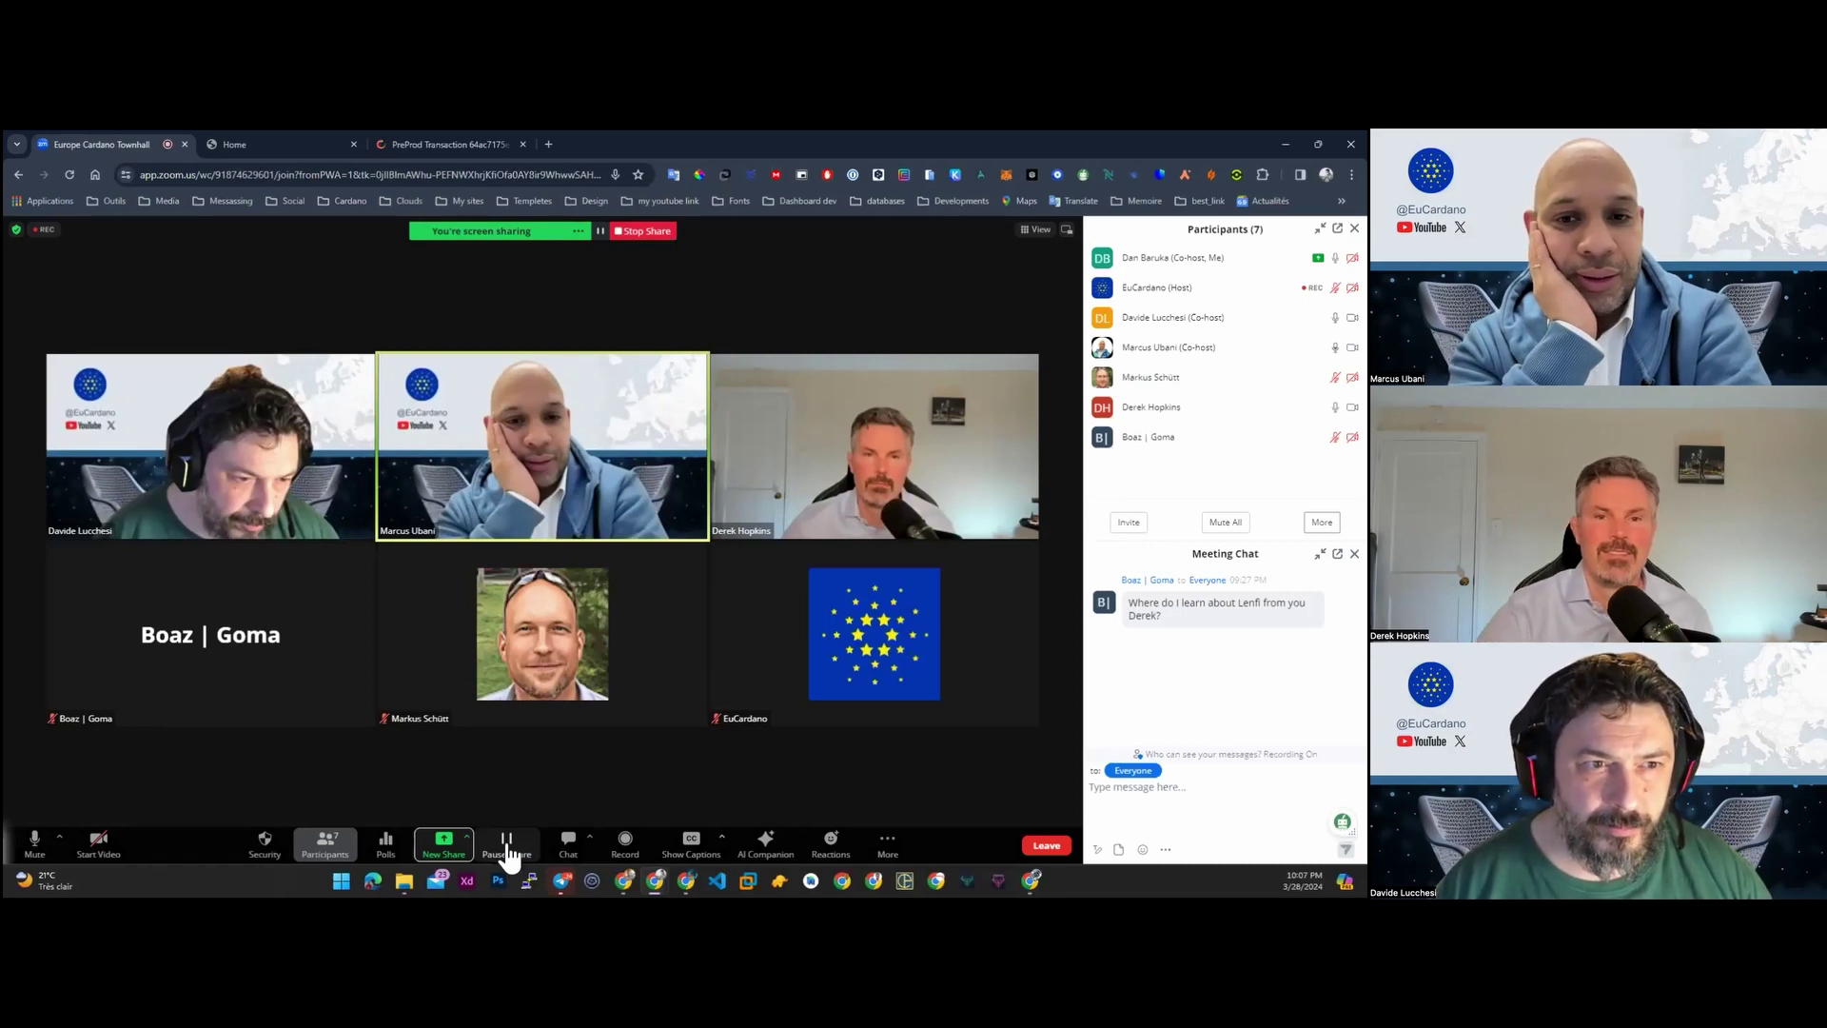
pyautogui.click(510, 851)
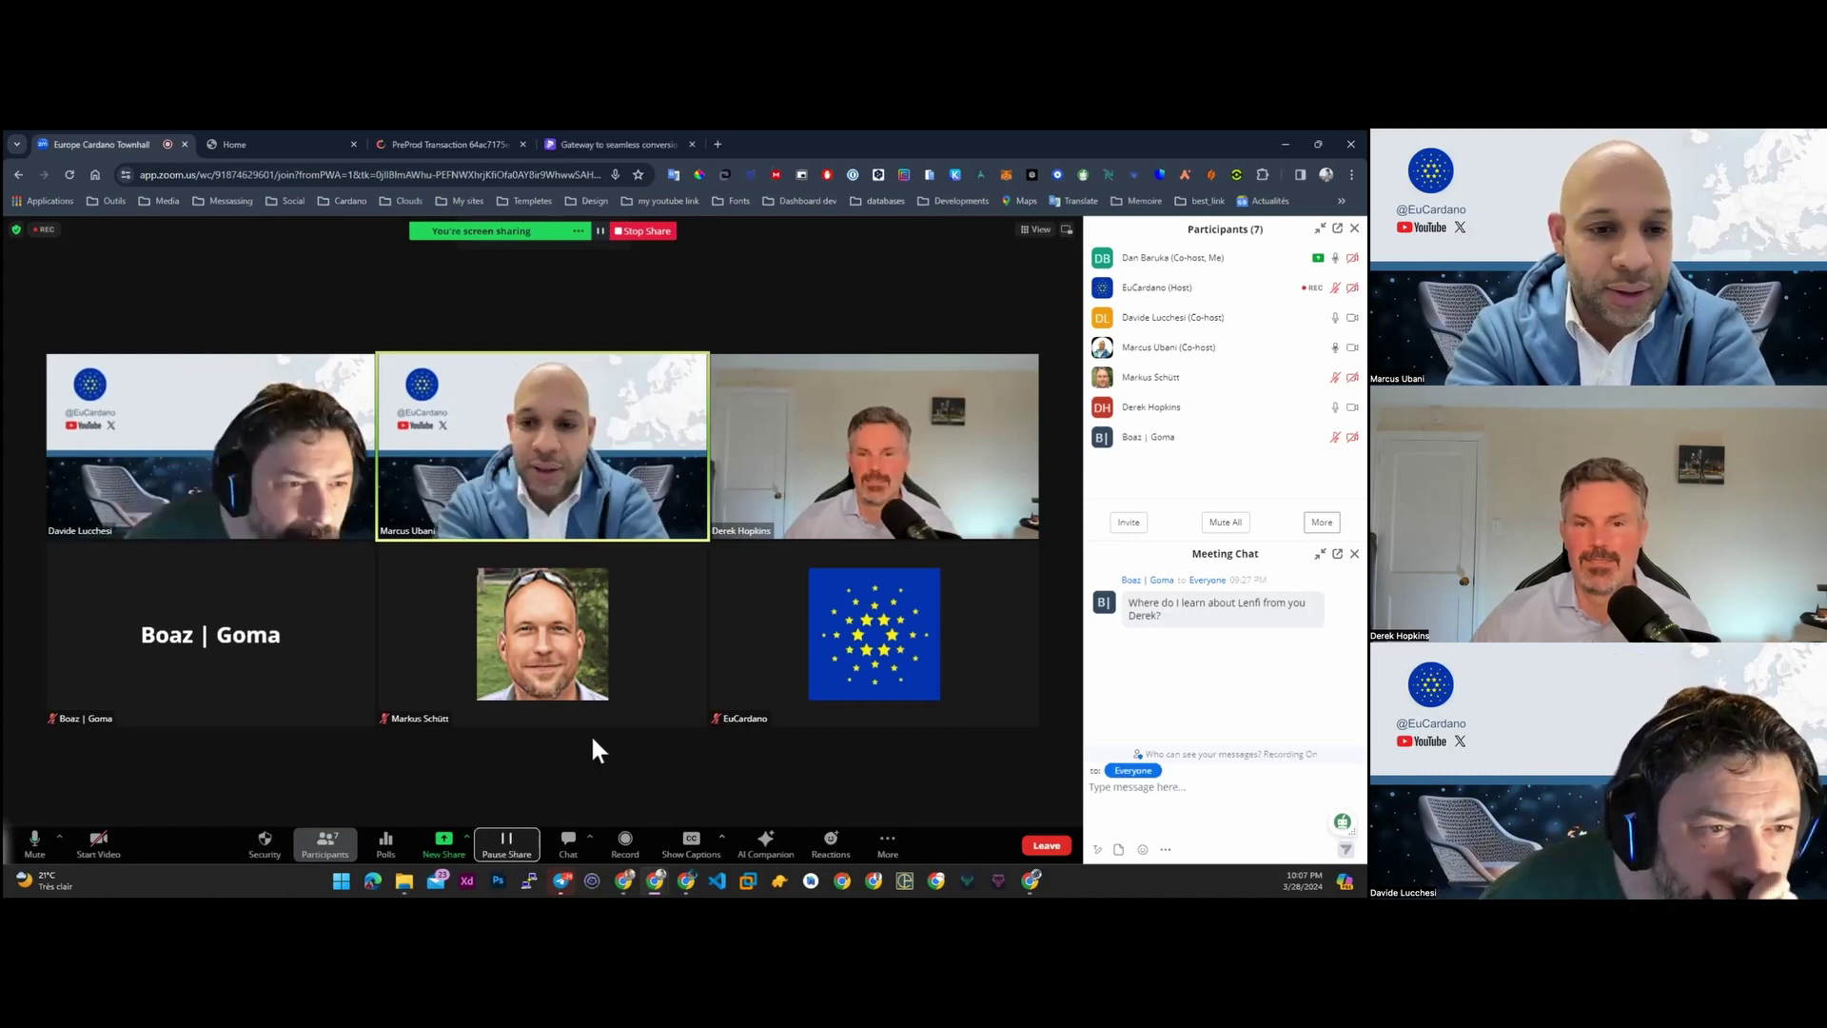
# Present the Adaex pitch deck and step back from Thank You to slide 18
pyautogui.click(633, 142)
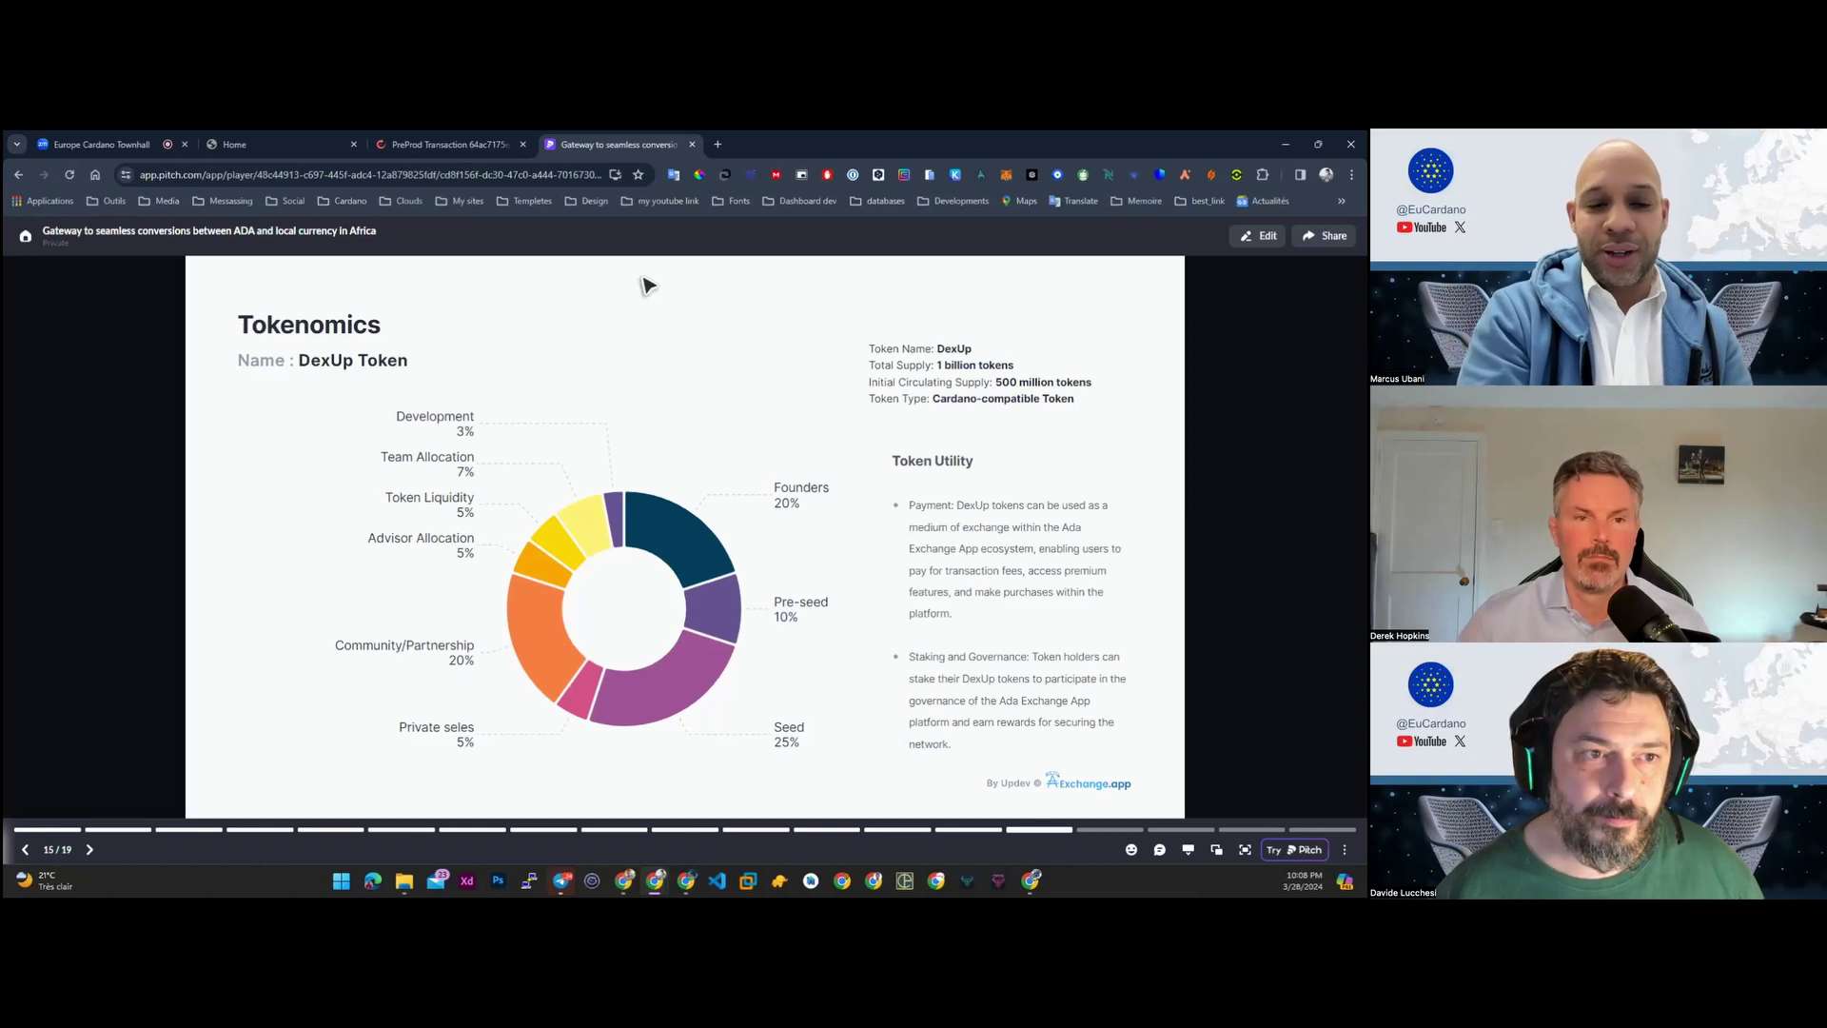
pyautogui.click(1297, 828)
pyautogui.click(1229, 829)
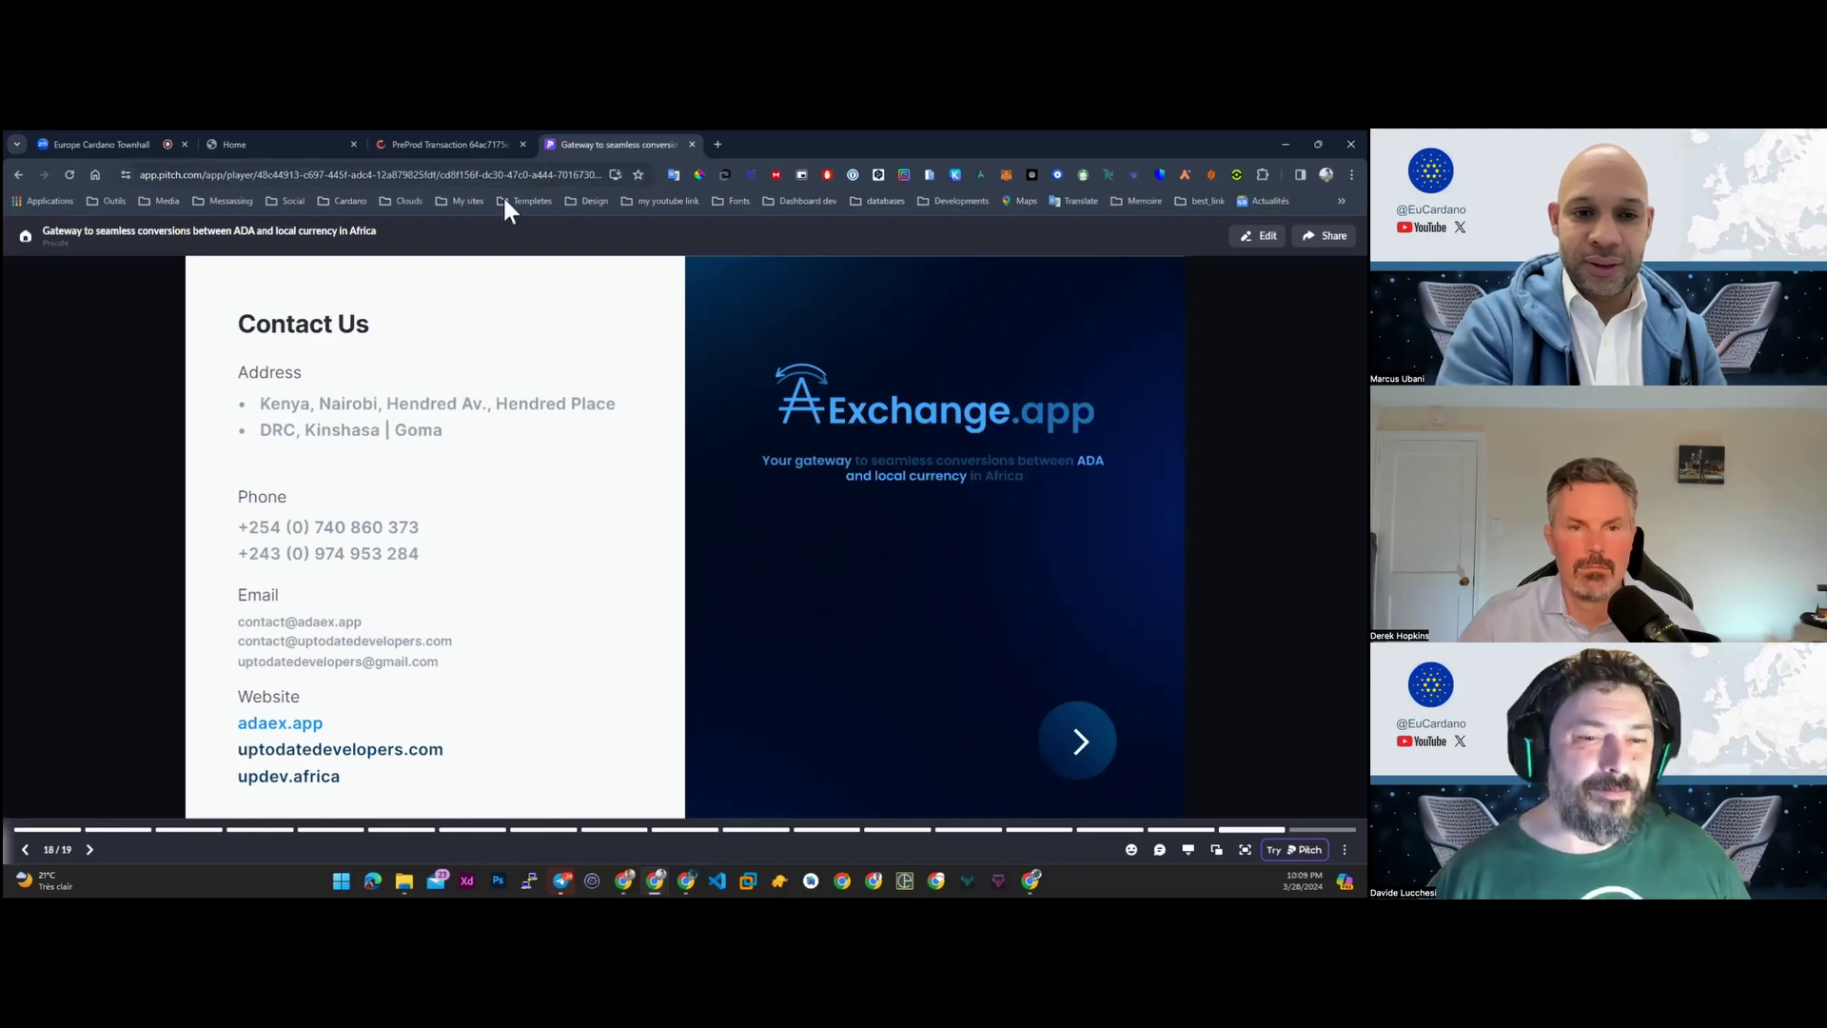
# Load adaex.app in a fresh browser tab
pyautogui.click(714, 141)
pyautogui.write('adaex.app')
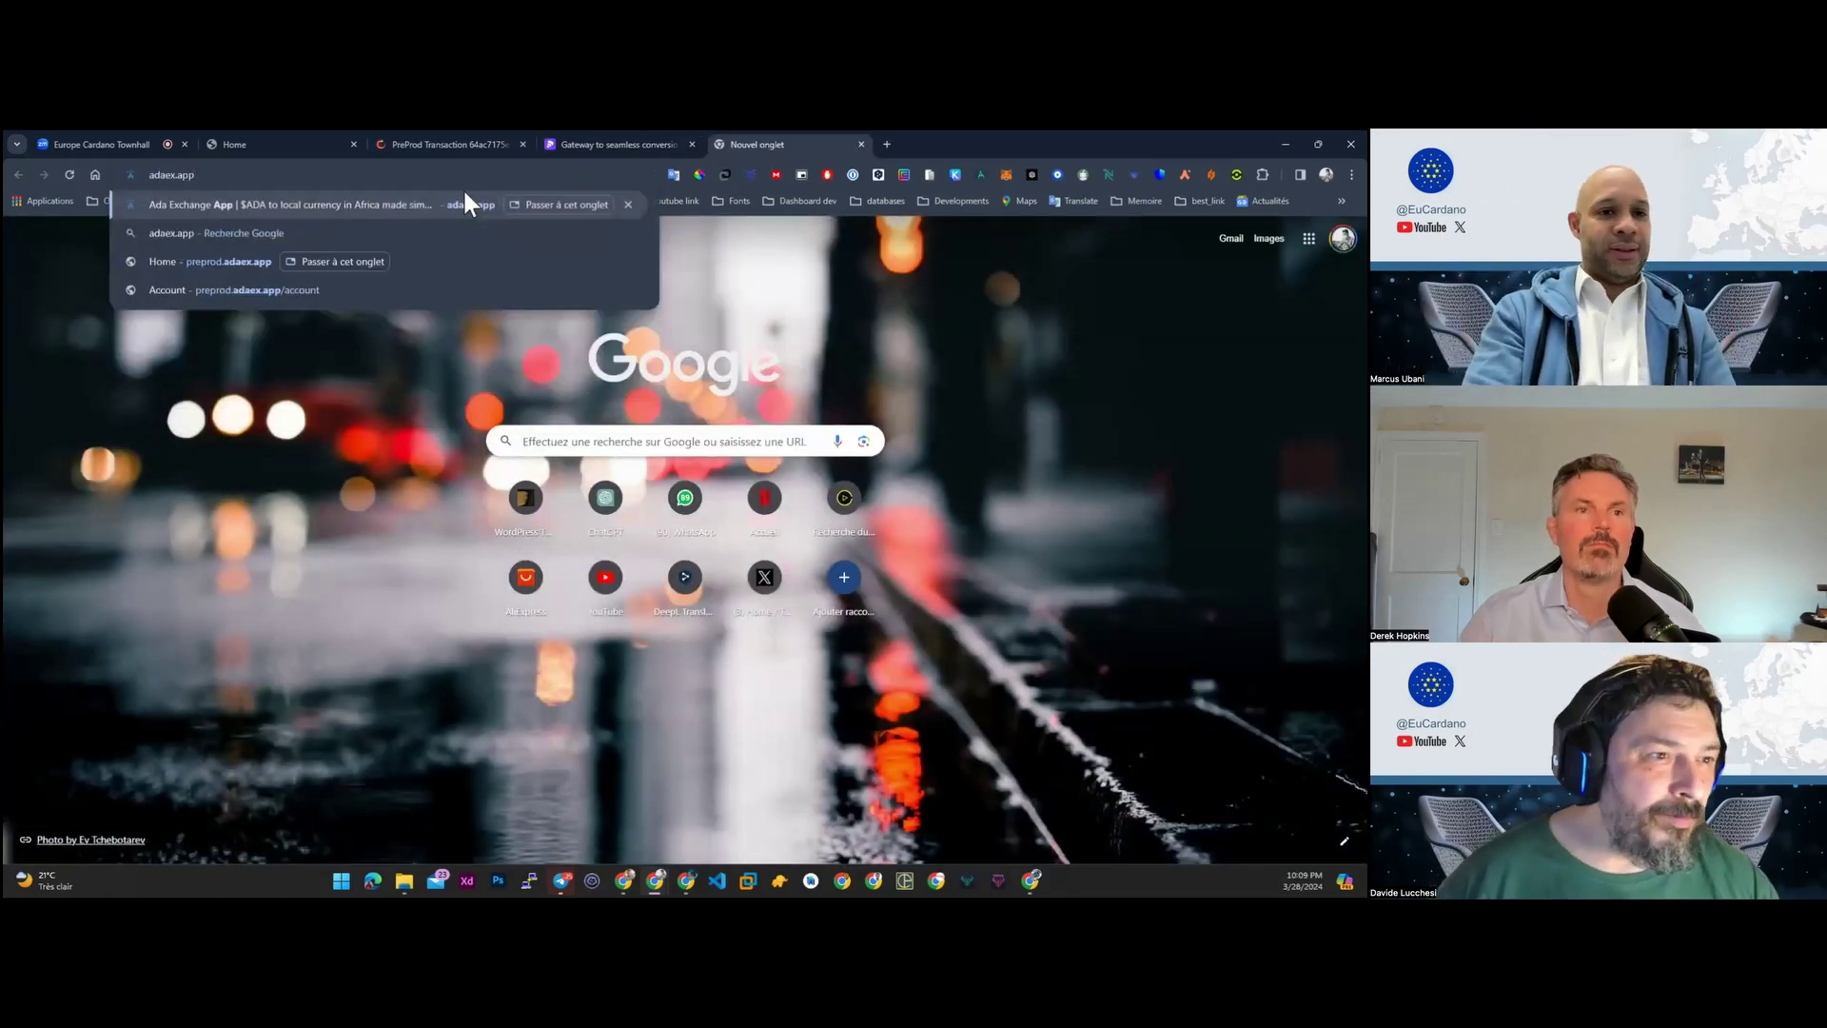
pyautogui.press('Return')
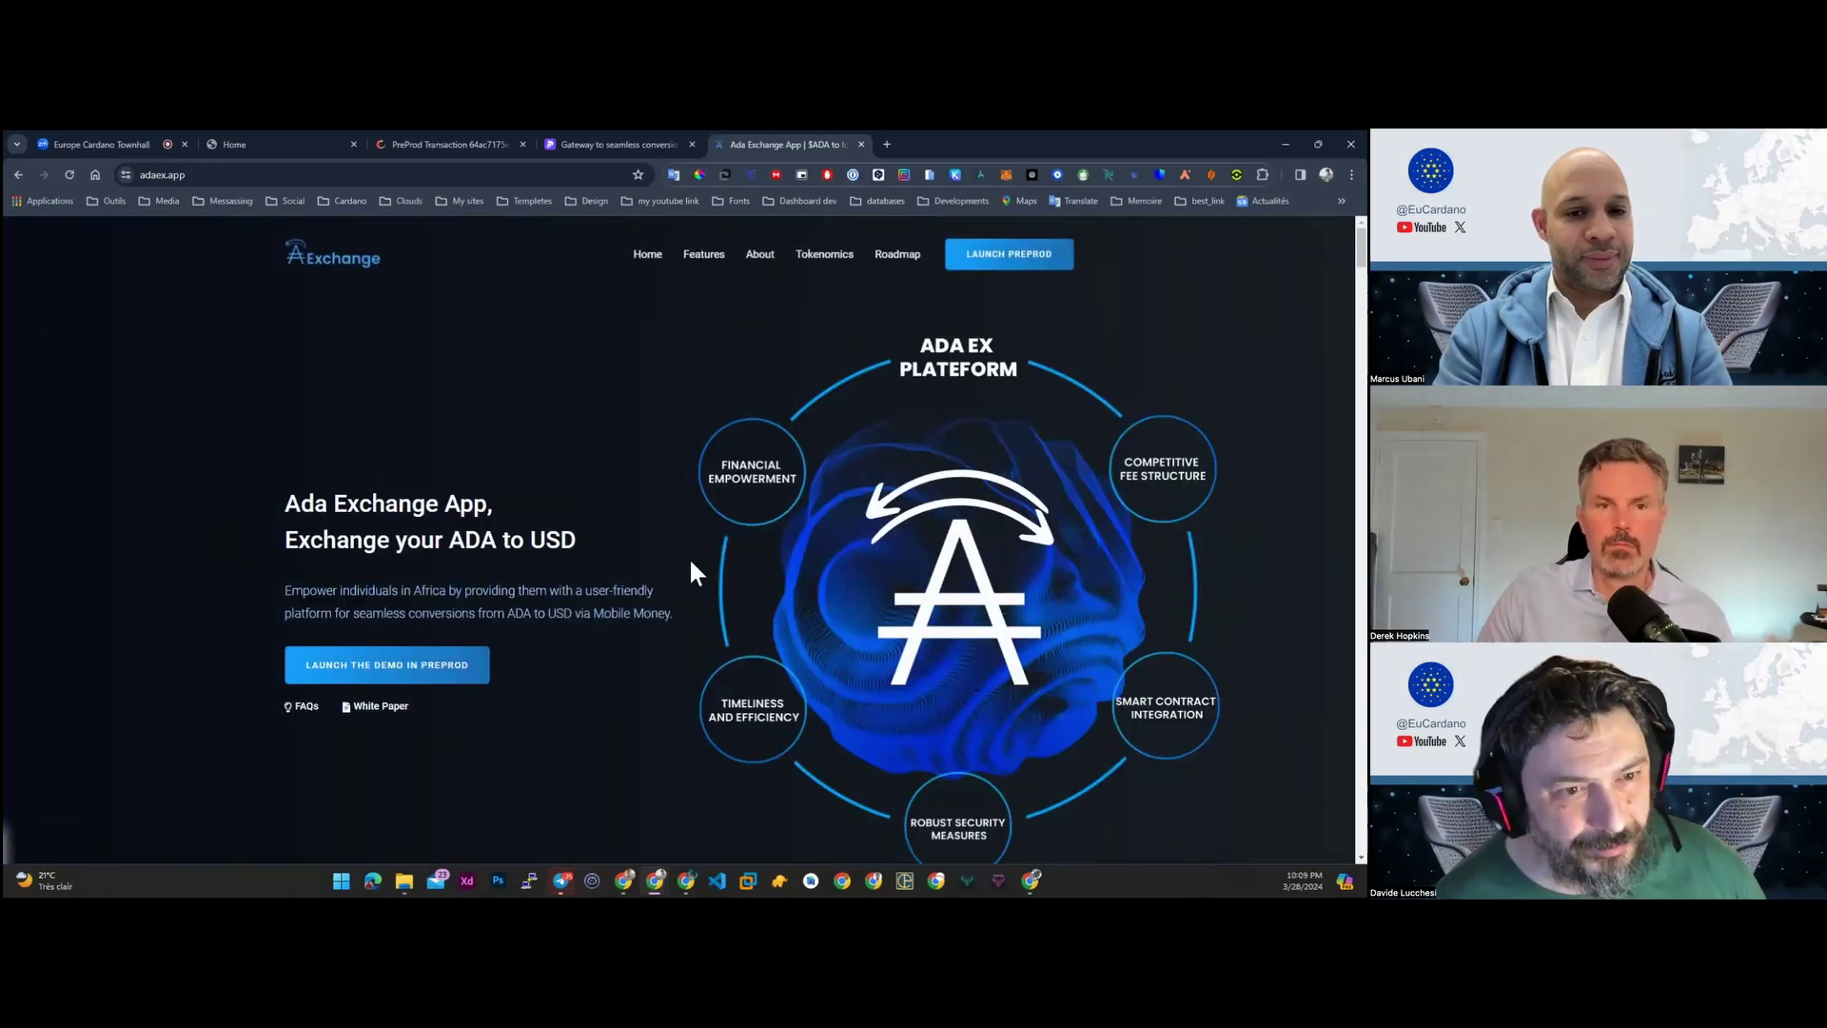
pyautogui.scroll(-2, 701, 550)
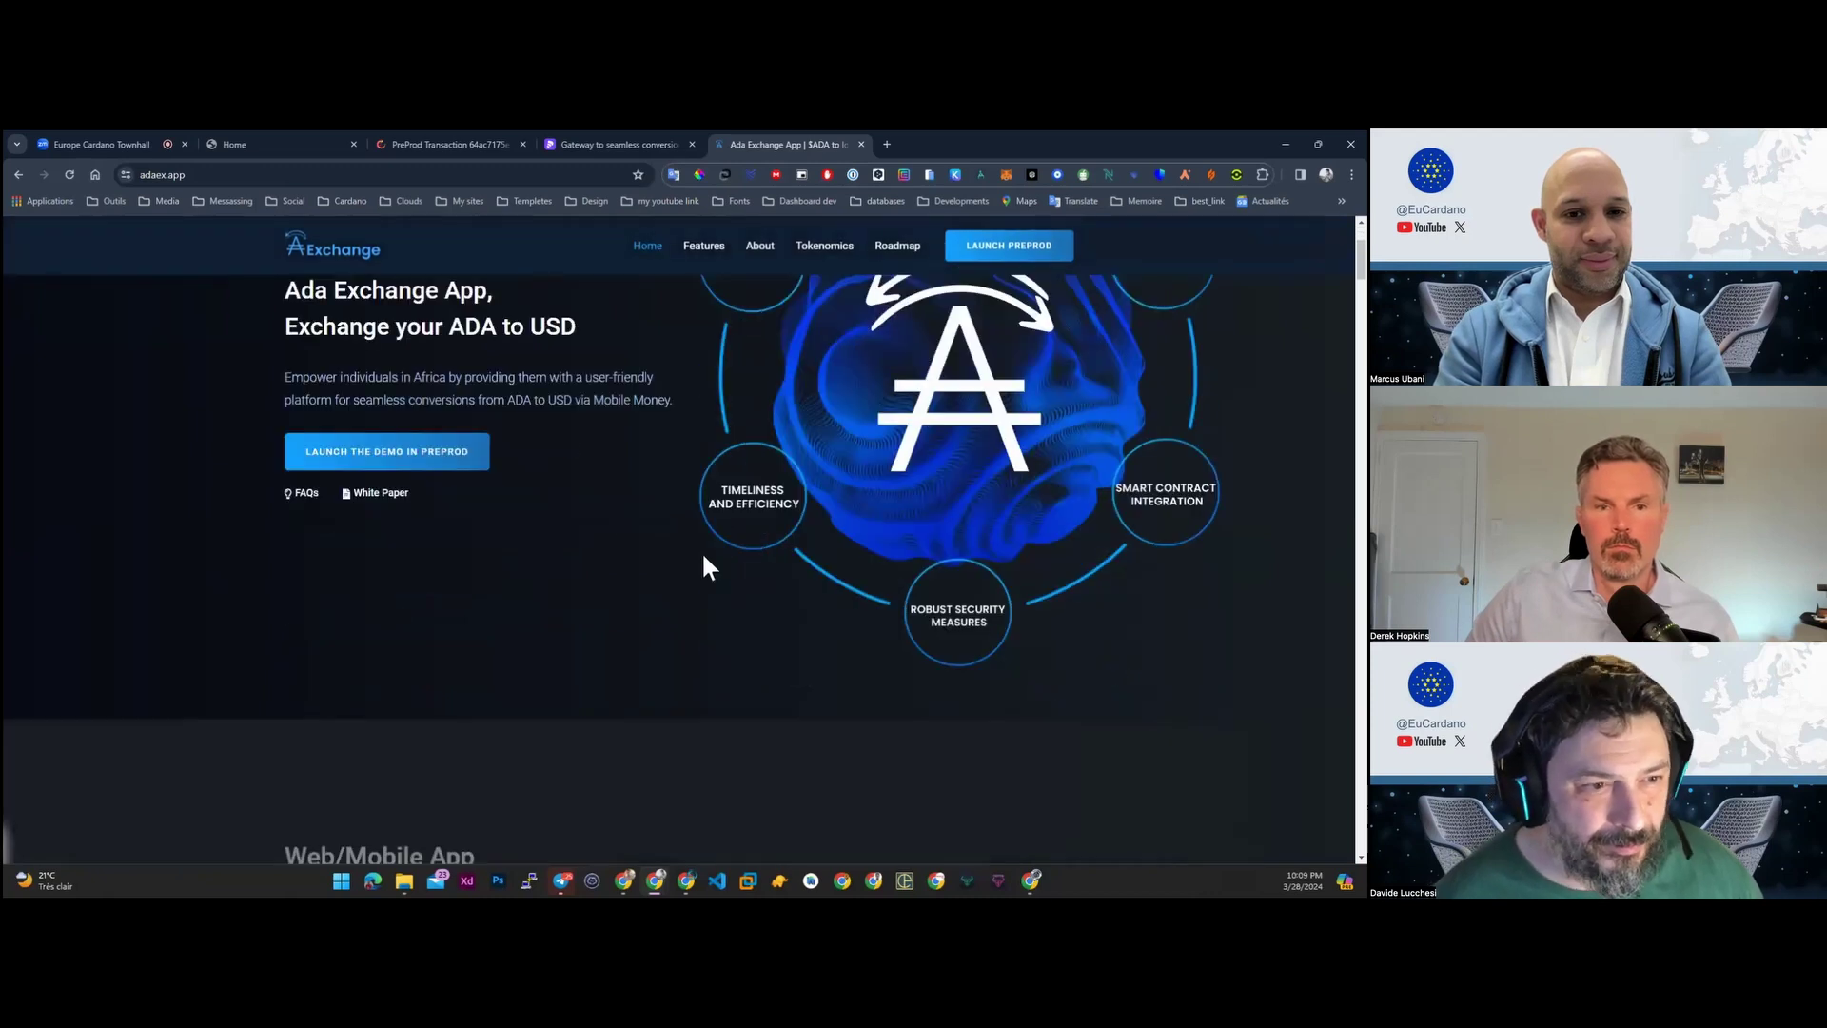
pyautogui.scroll(2, 701, 549)
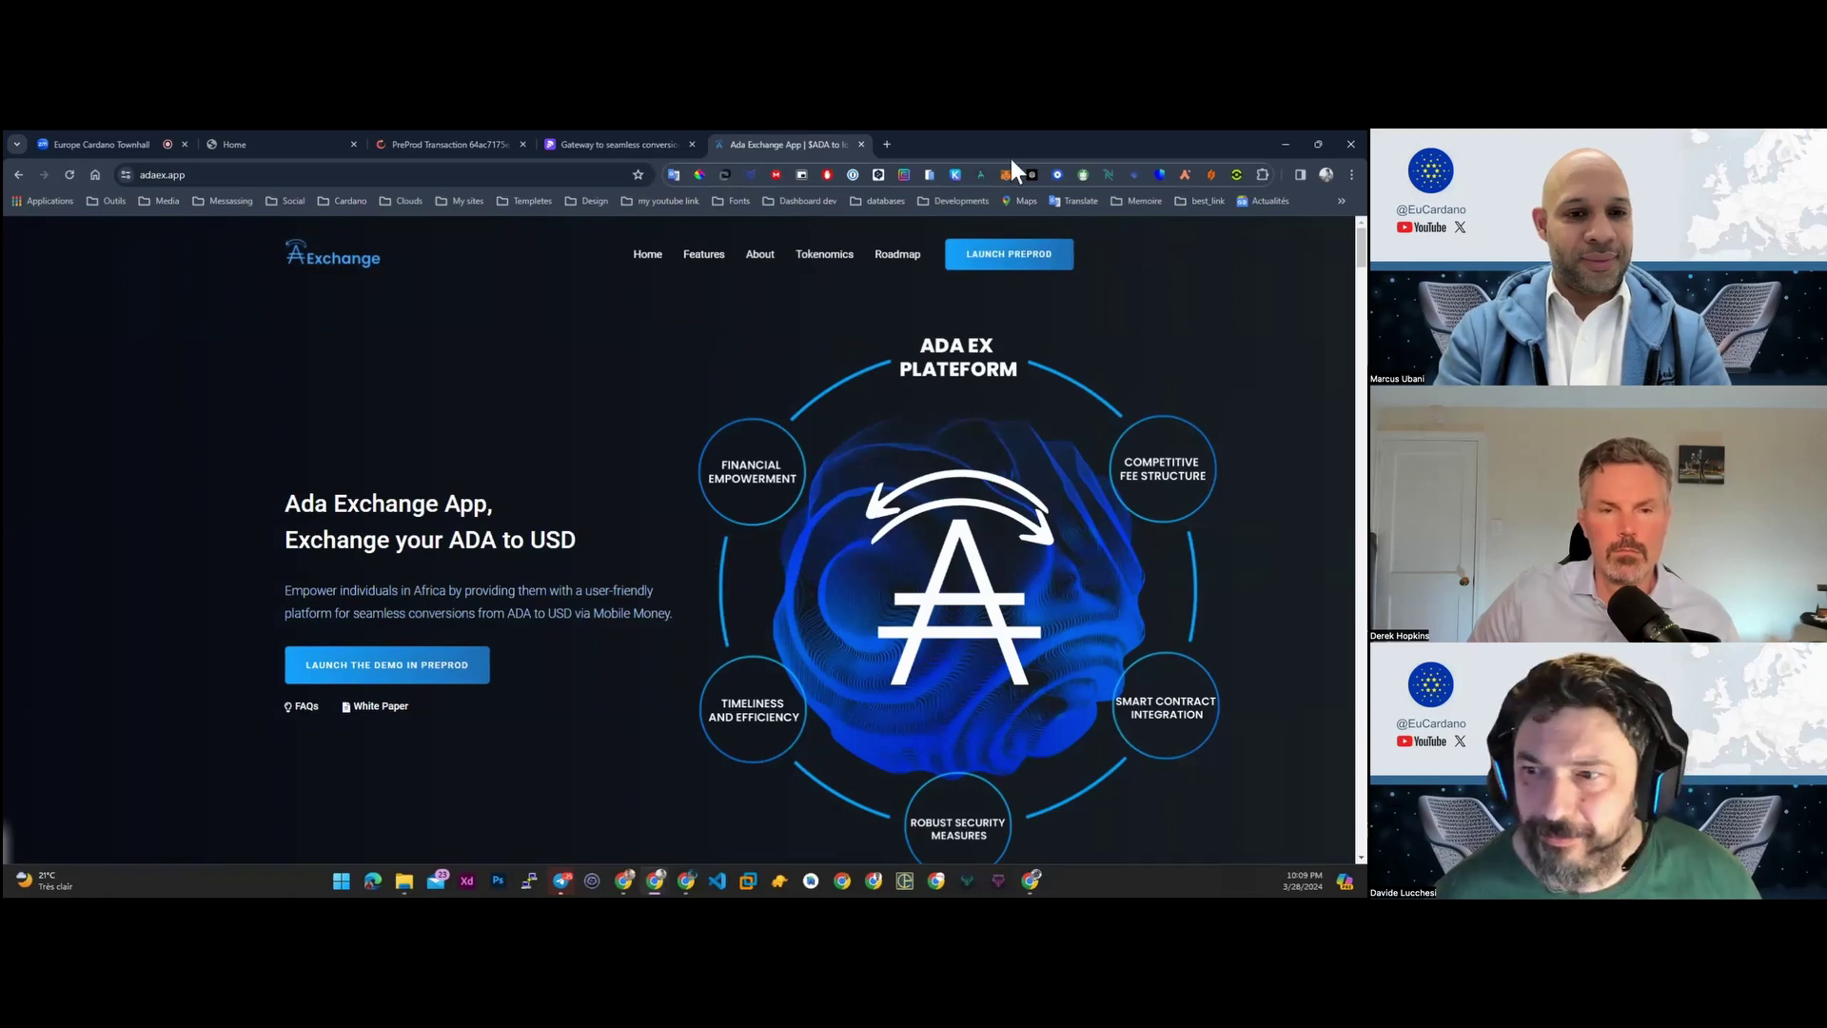
# Load uptodatedevelopers.com in another new browser tab
pyautogui.click(887, 142)
pyautogui.write('uptodatedevelopers.com')
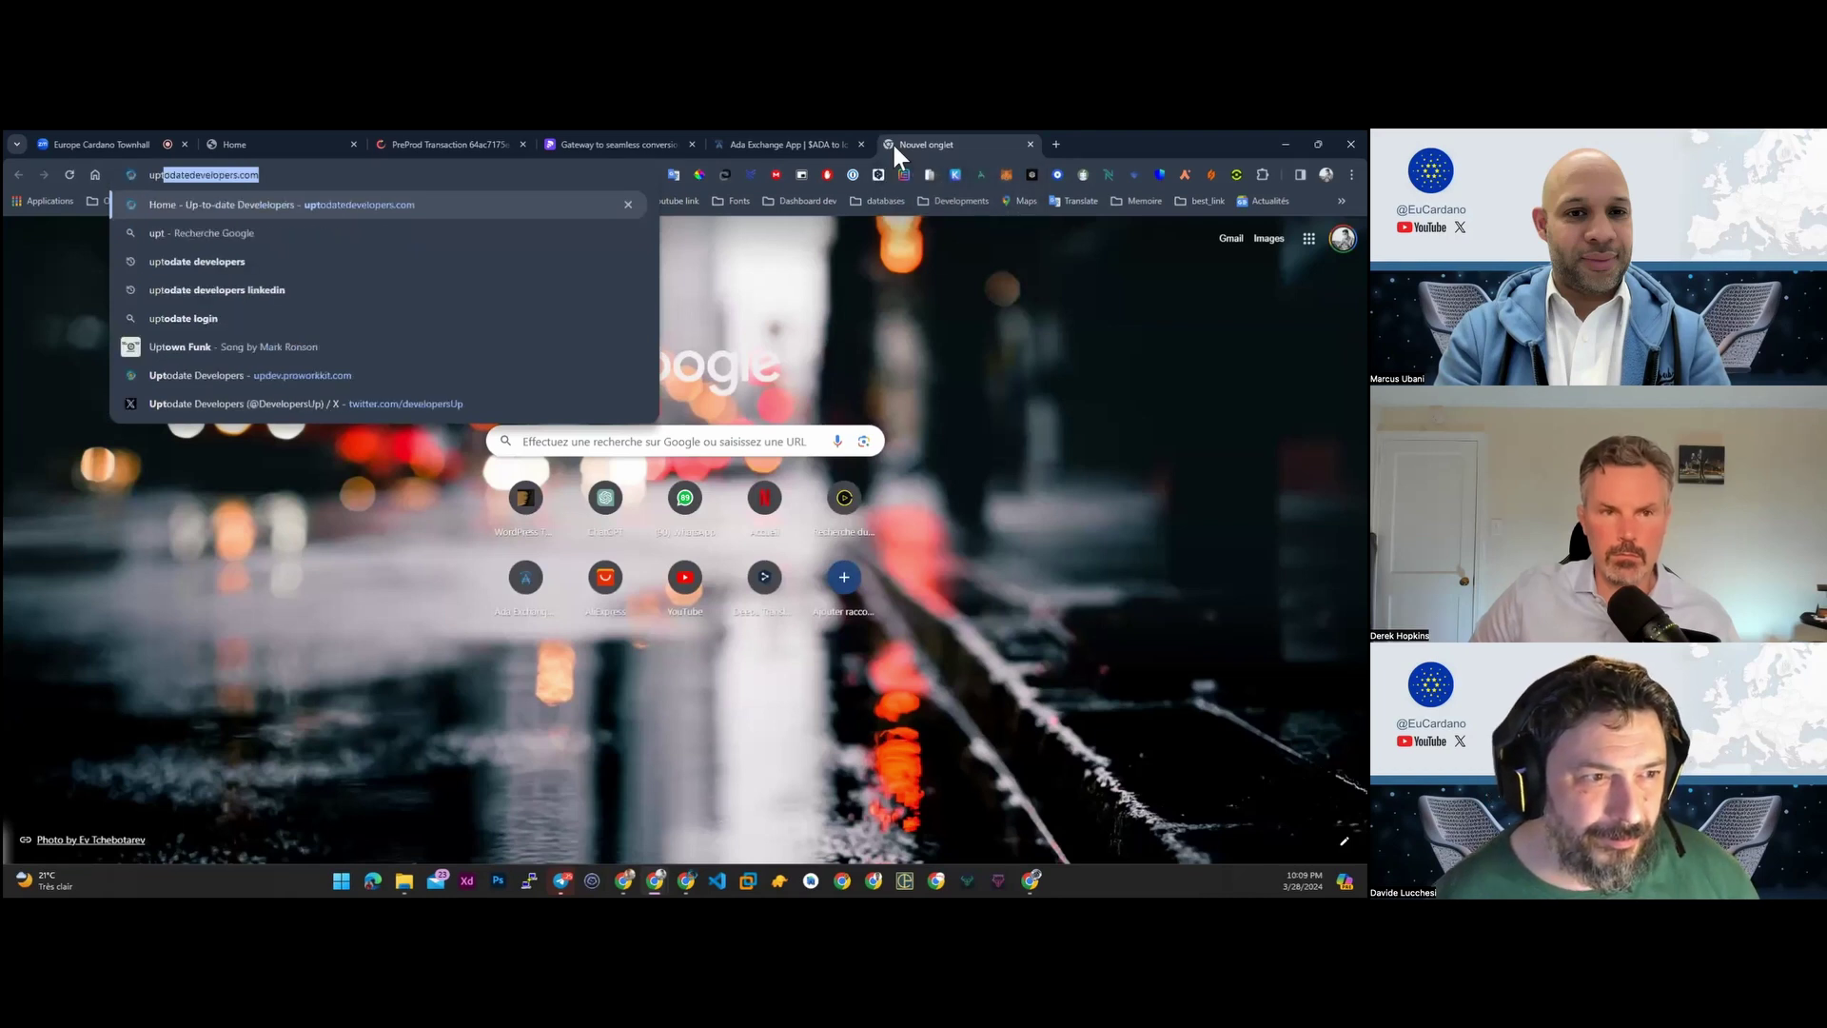
pyautogui.press('Return')
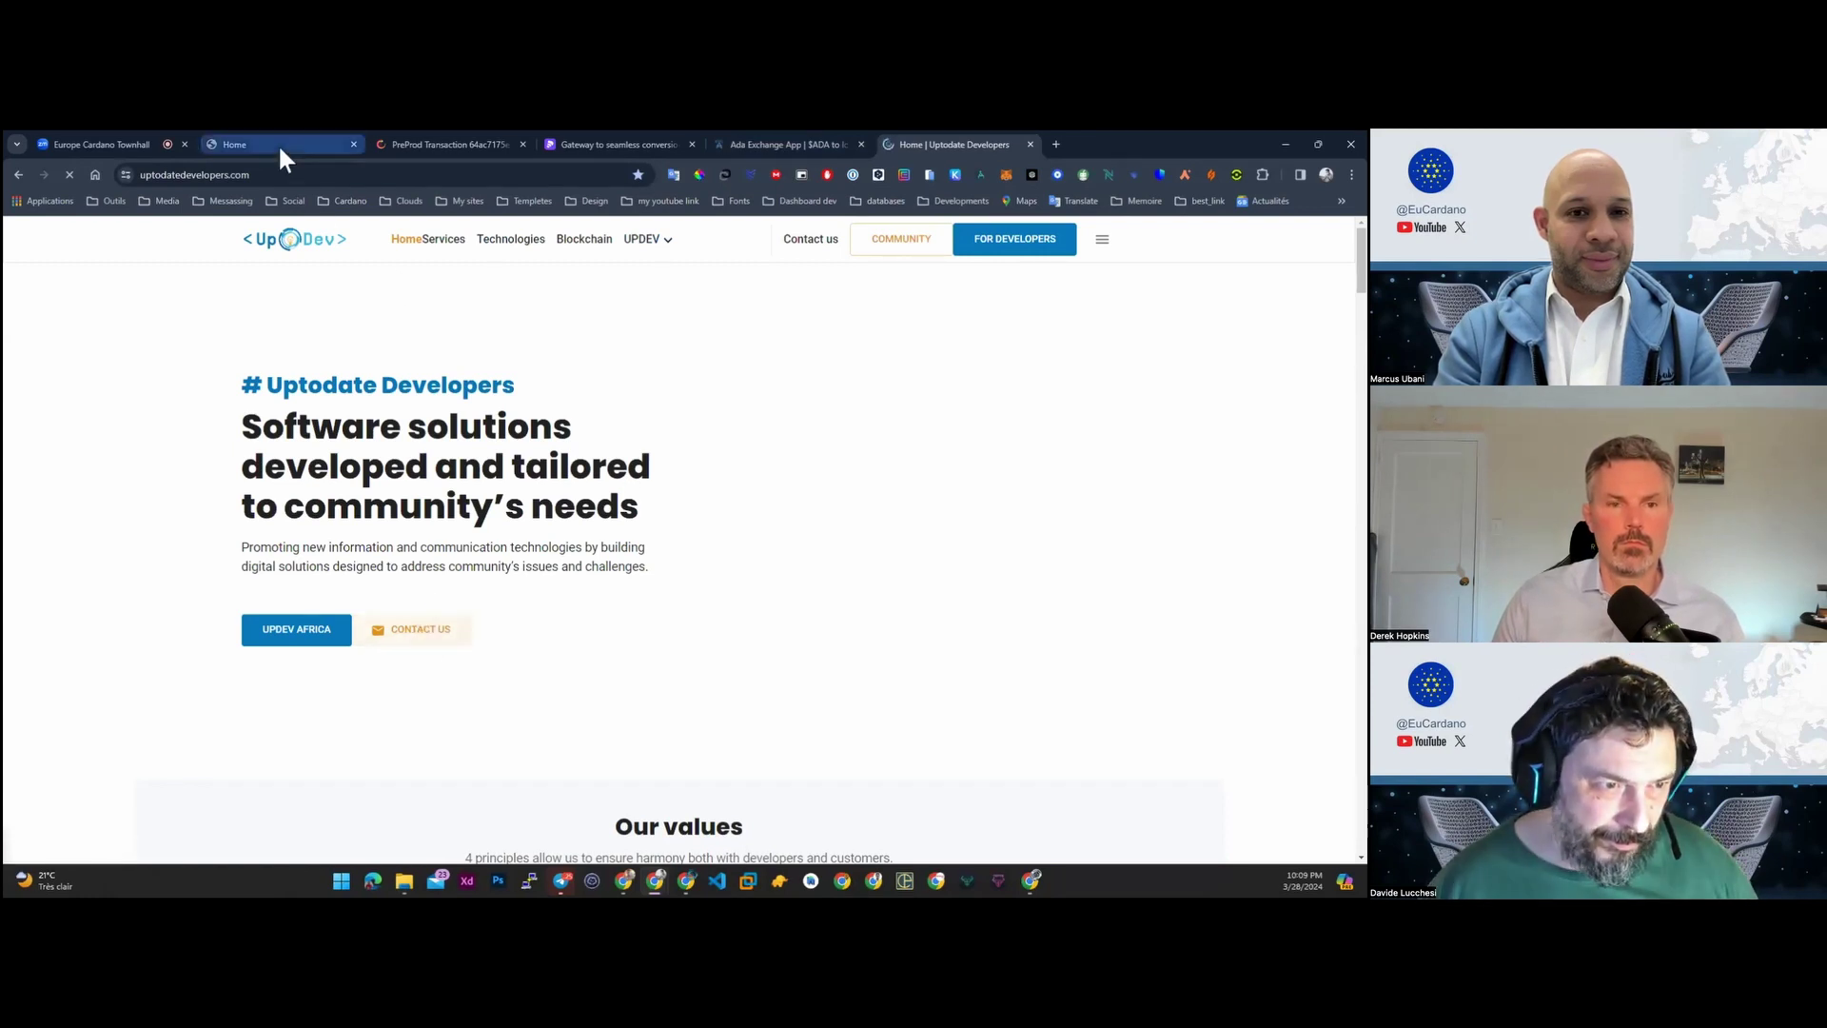
pyautogui.moveTo(101, 143)
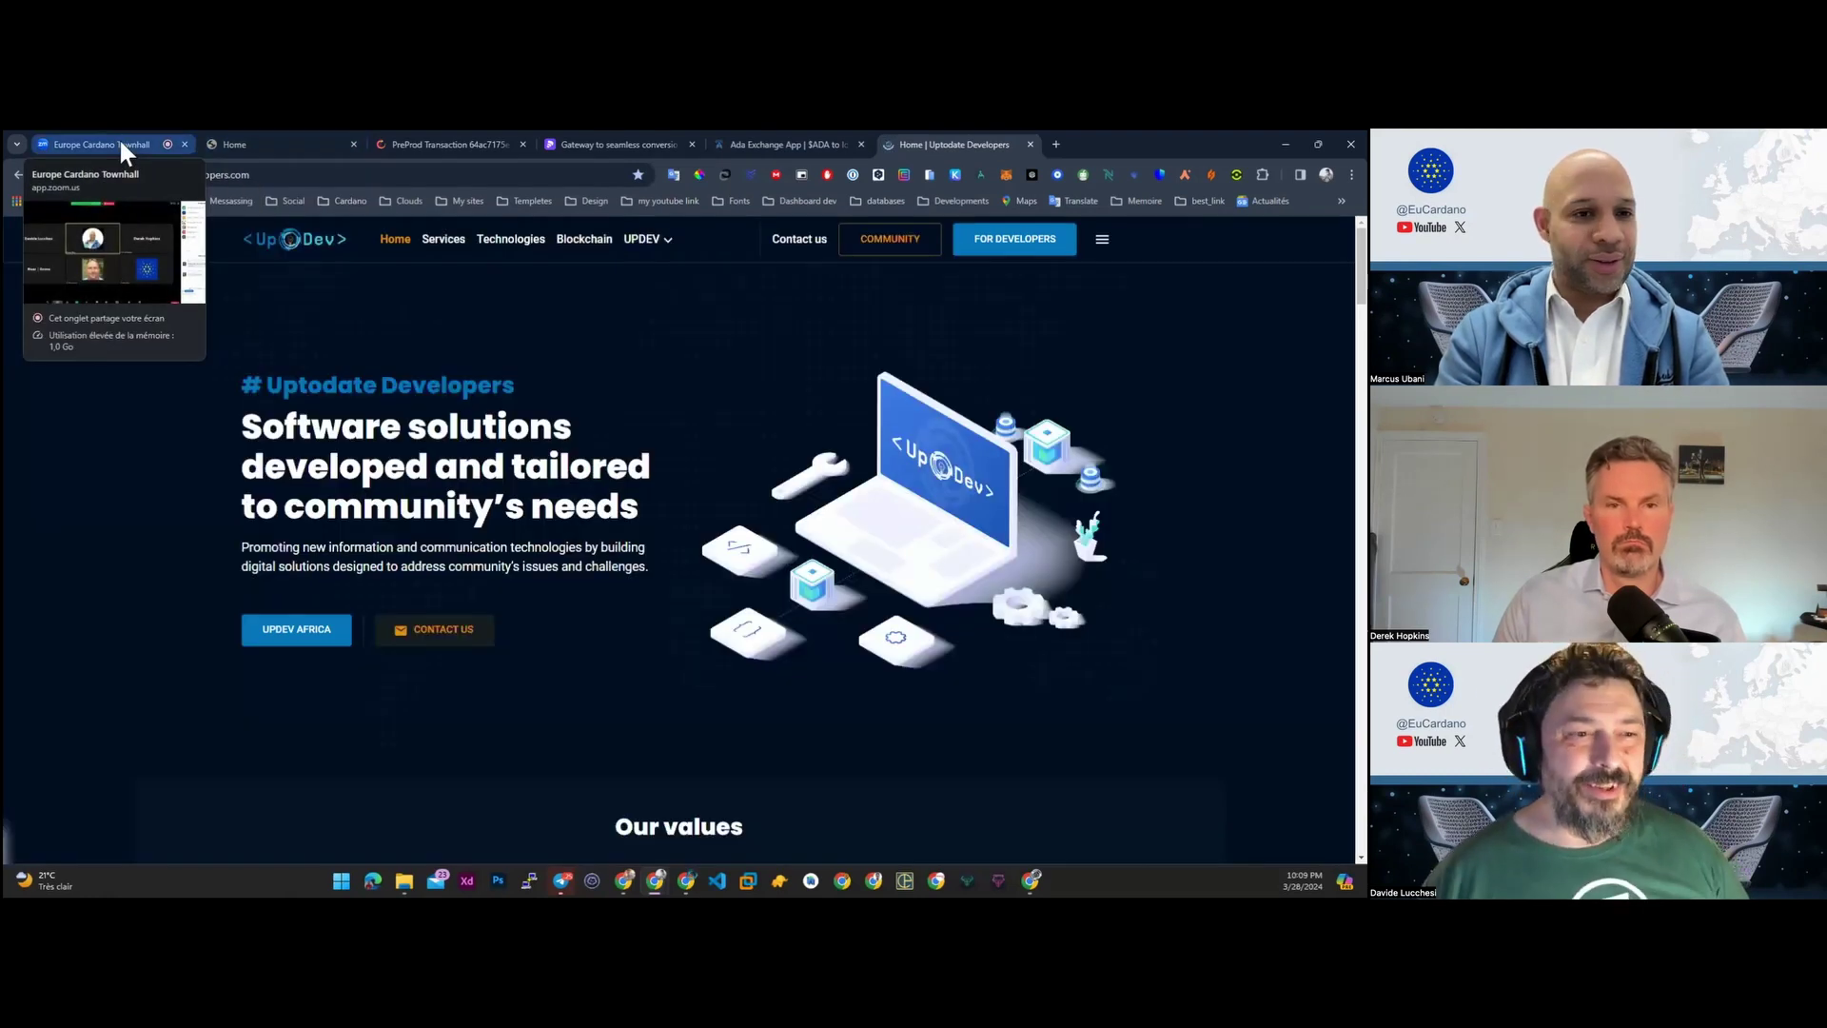
# Return to the Europe Cardano Townhall meeting tab
pyautogui.click(119, 143)
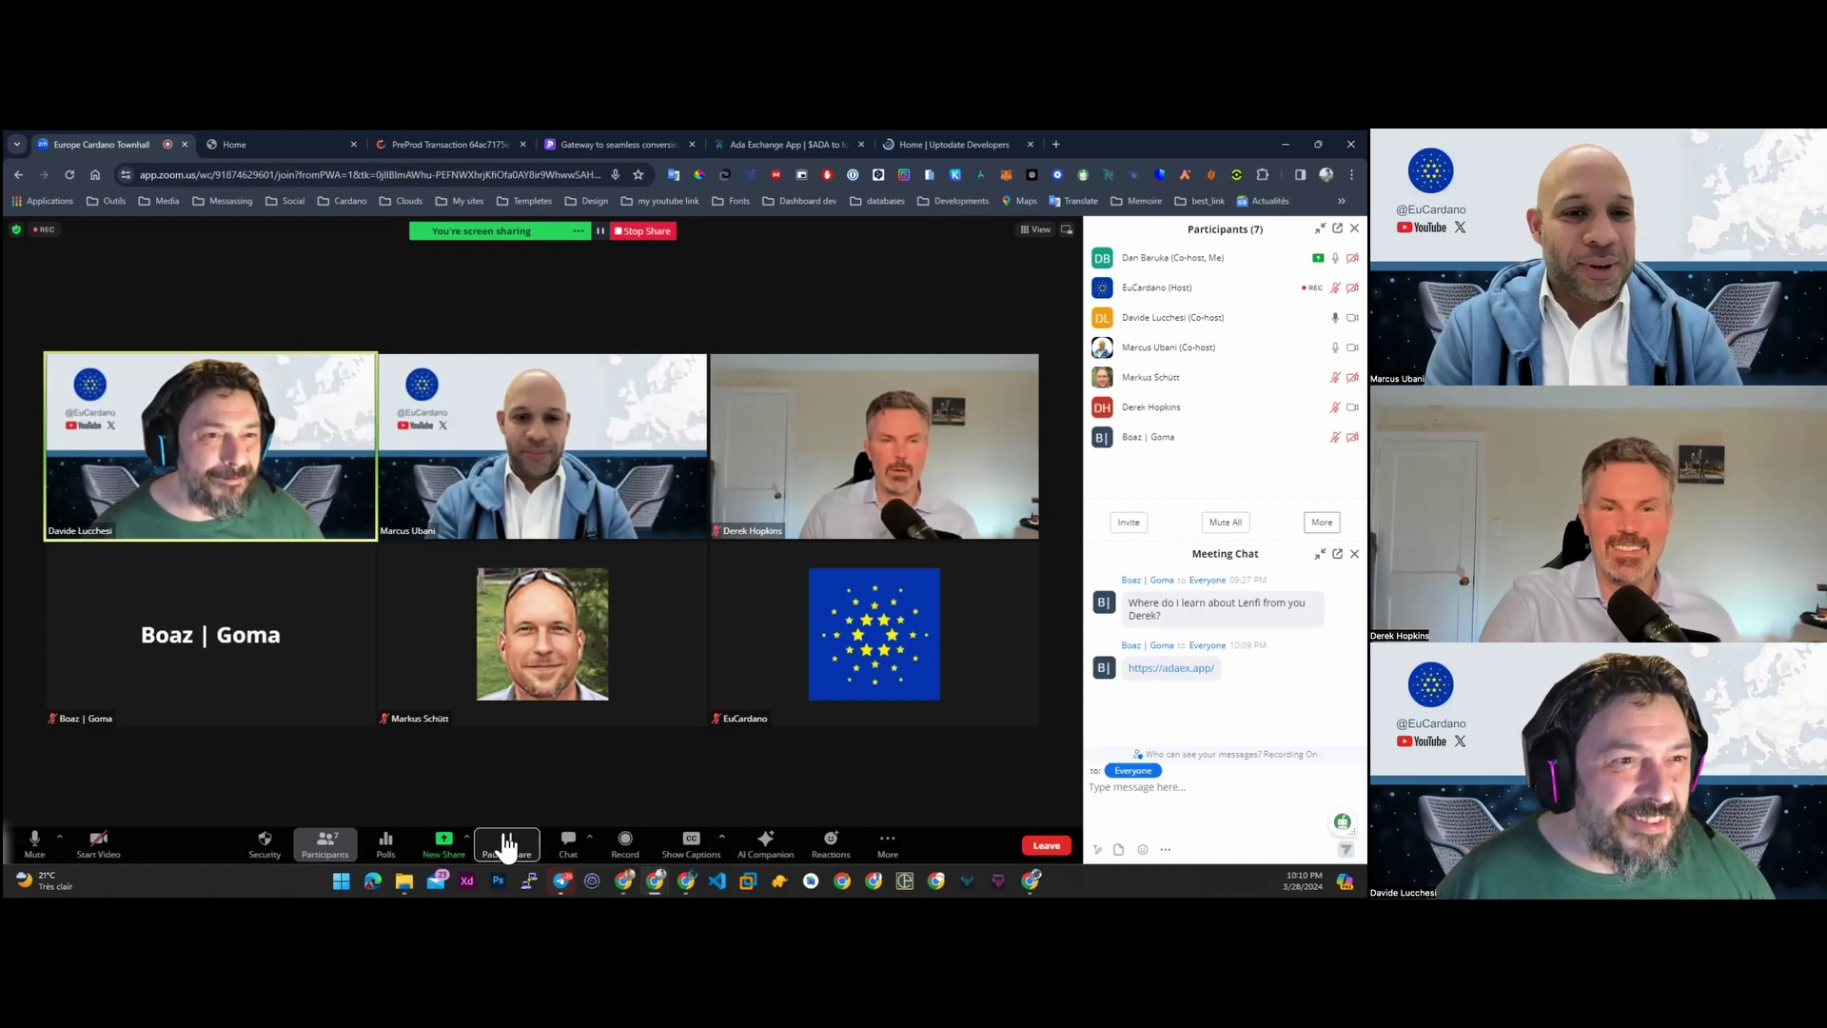
pyautogui.click(507, 845)
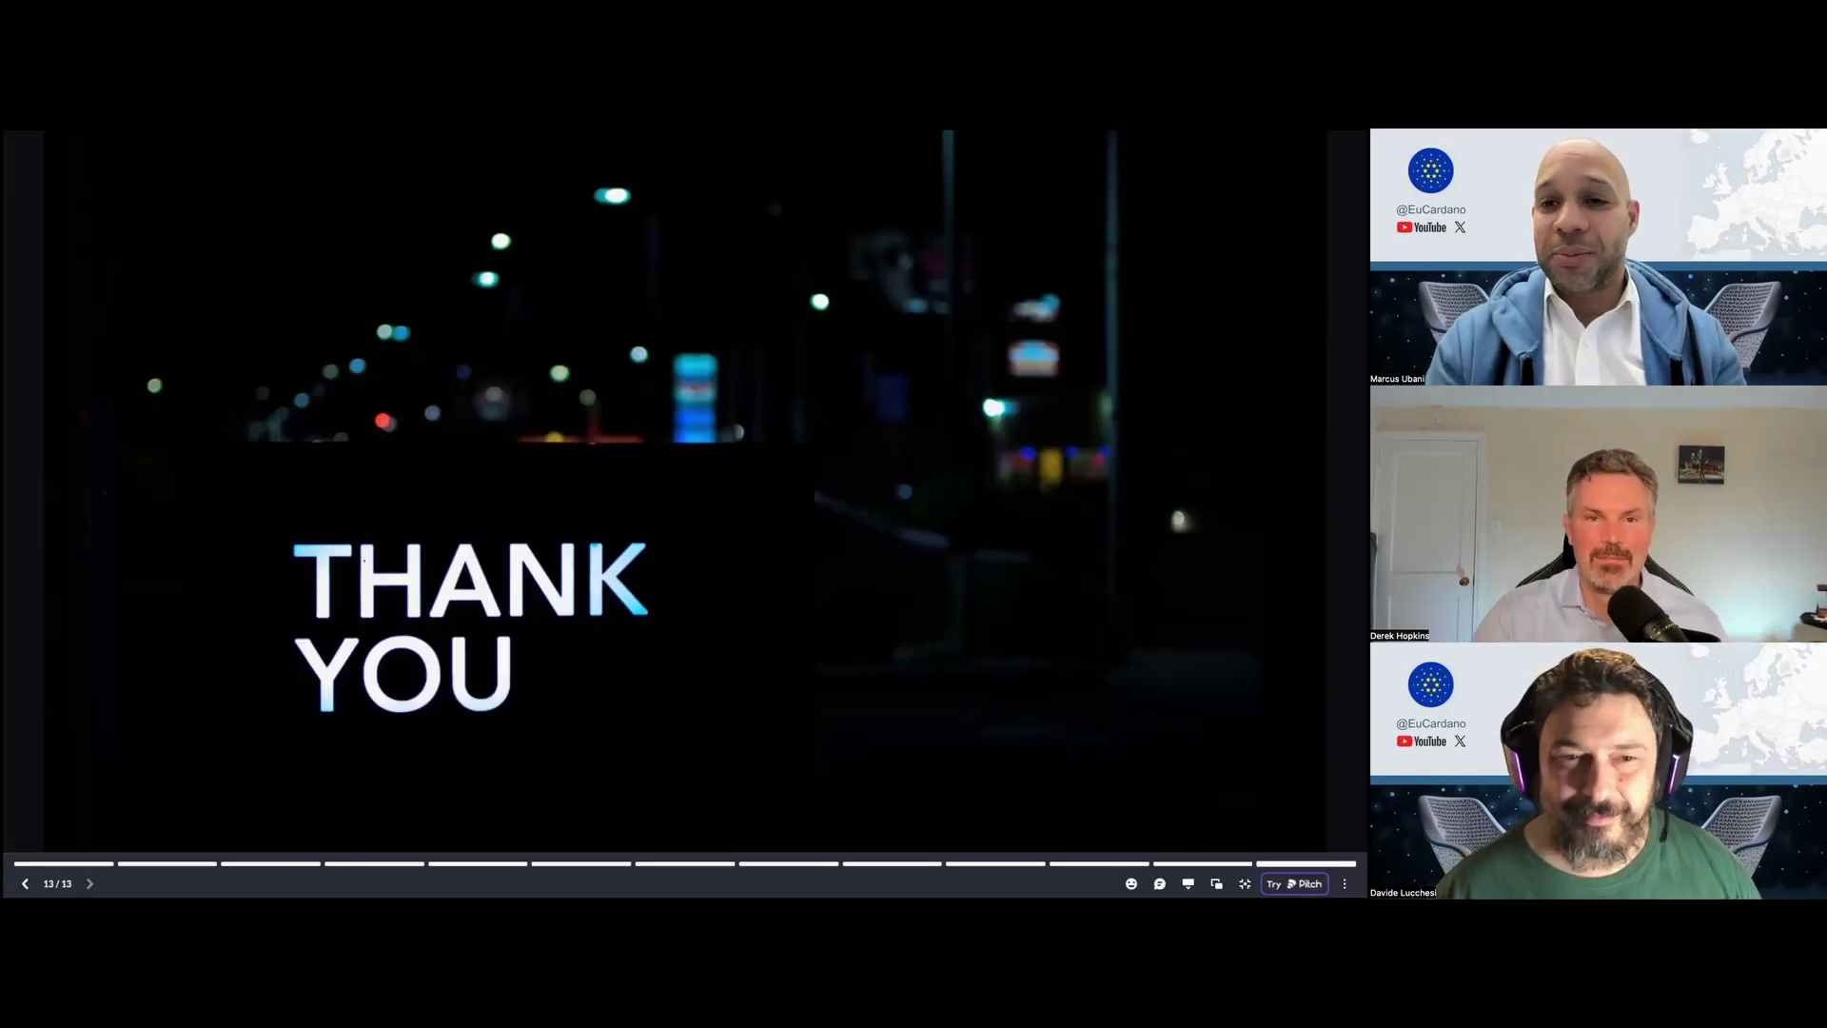